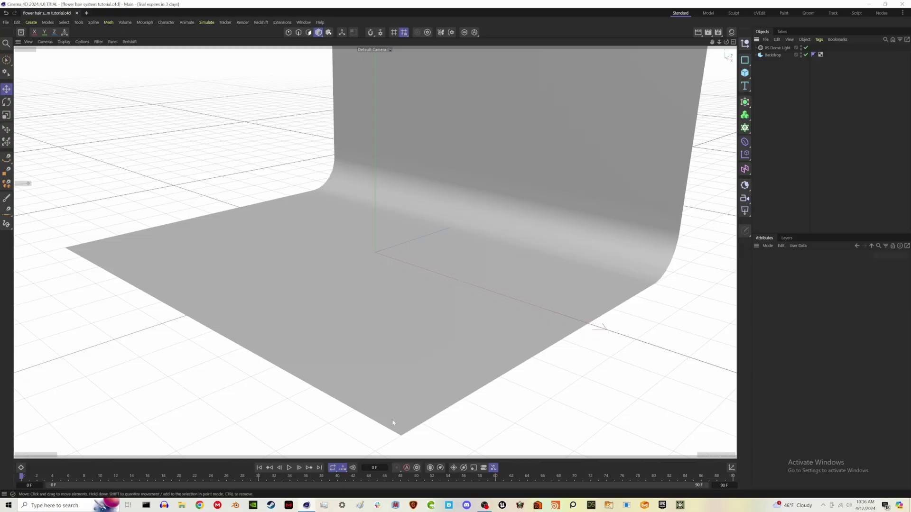
# Switch to the browser's Pinterest flower results and open the pink lily pin in a new tab
pyautogui.click(201, 506)
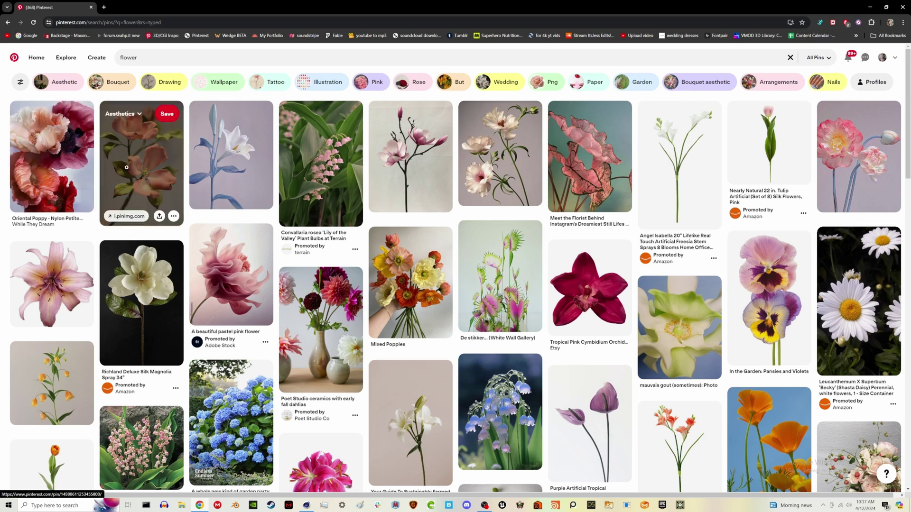
pyautogui.rightClick(74, 269)
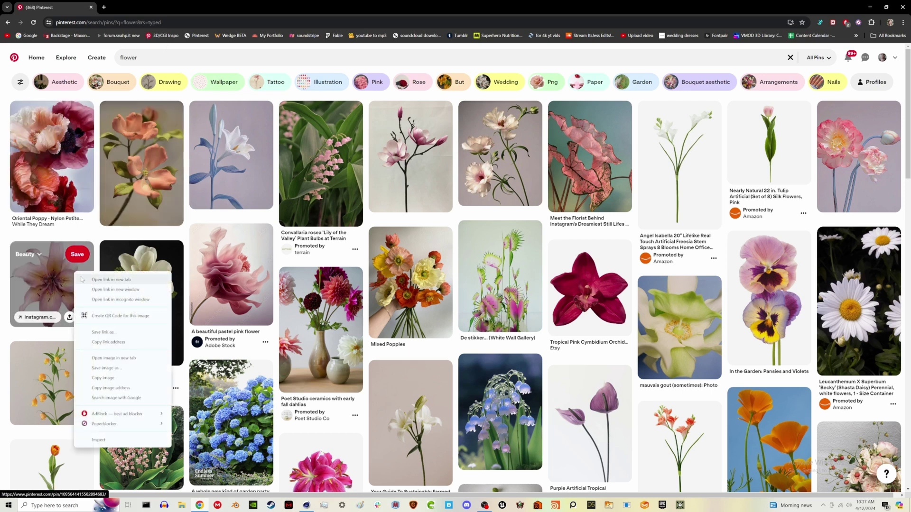
pyautogui.click(85, 279)
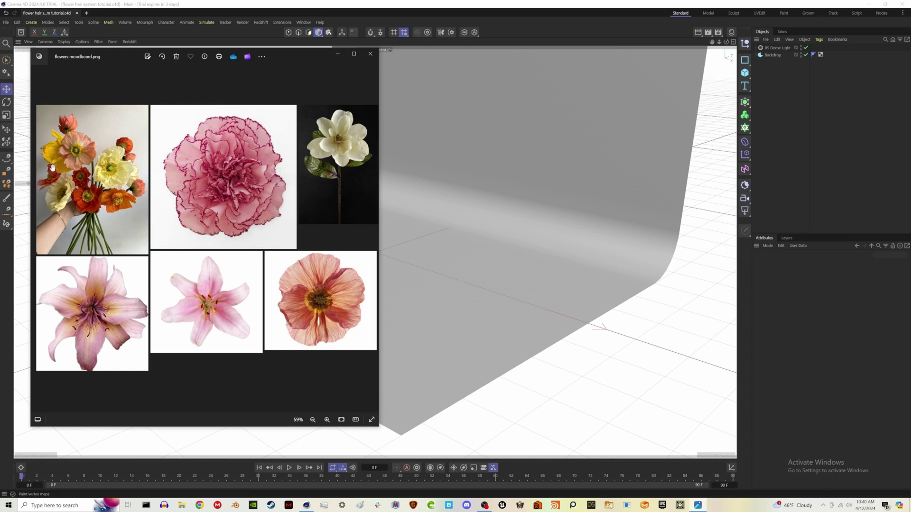
# Examine the poppy bouquet in the flowers moodboard image up close, then return to Cinema 4D
pyautogui.scroll(5, 59, 170)
pyautogui.moveTo(148, 195); pyautogui.dragTo(189, 222)
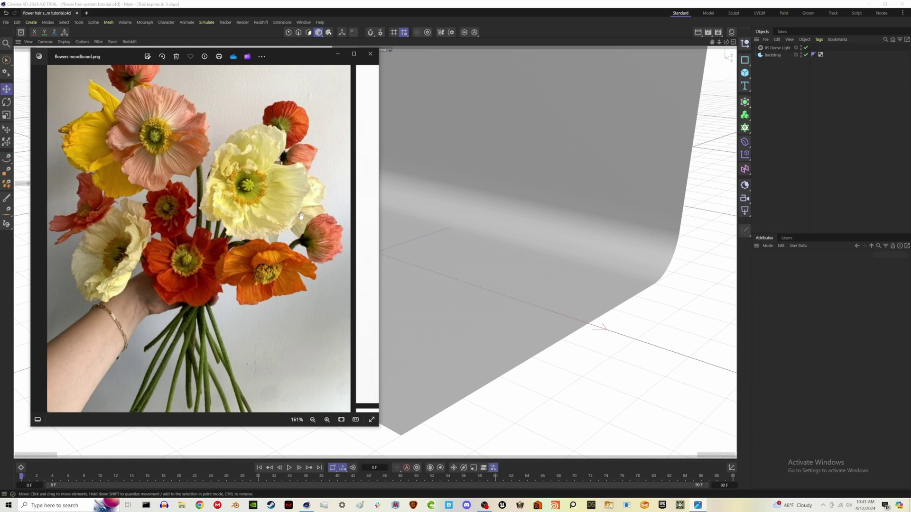
pyautogui.click(428, 190)
# Add a sphere primitive to the scene and set its type to Hemisphere
pyautogui.click(745, 72)
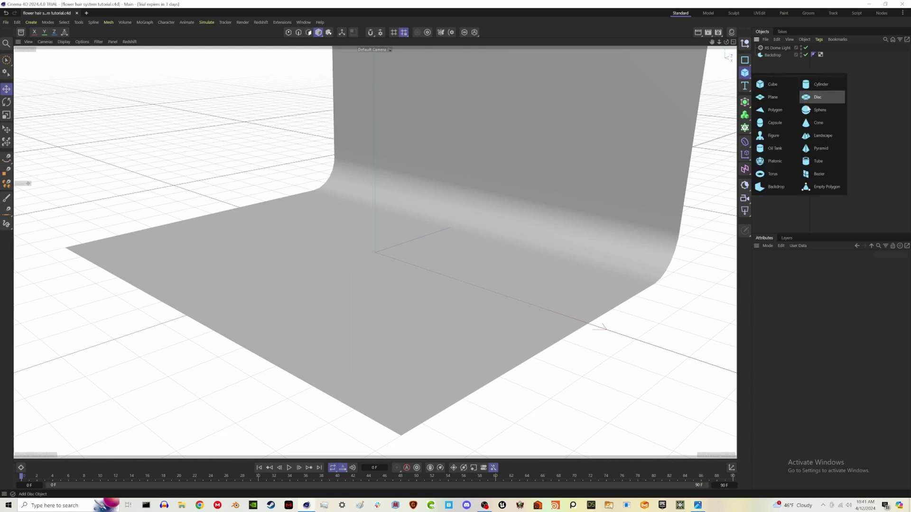
pyautogui.click(812, 115)
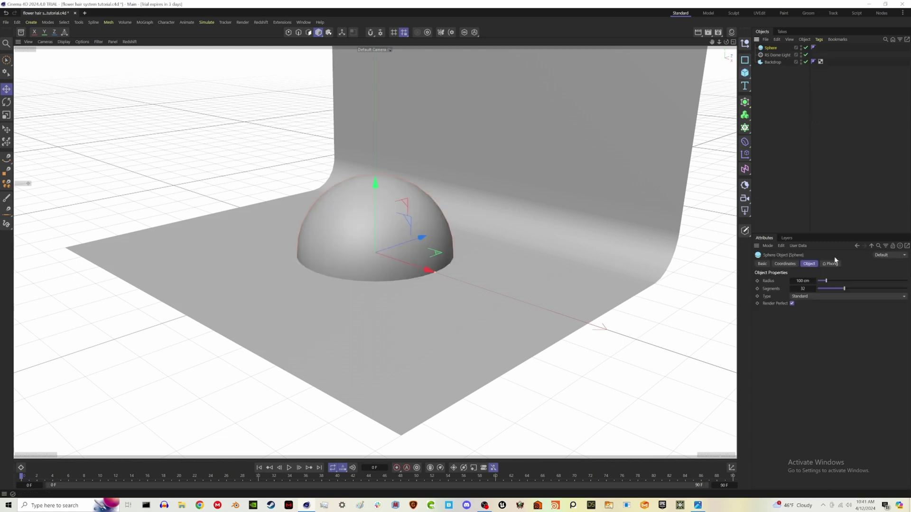
pyautogui.click(829, 296)
pyautogui.click(821, 315)
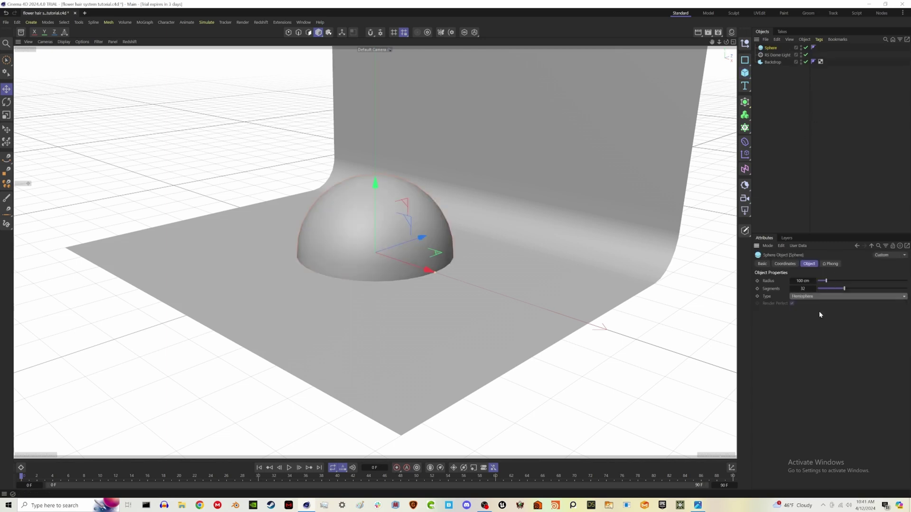
# Raise the hemisphere above the backdrop floor and scale it down uniformly to a small dome
pyautogui.moveTo(375, 185); pyautogui.dragTo(376, 162)
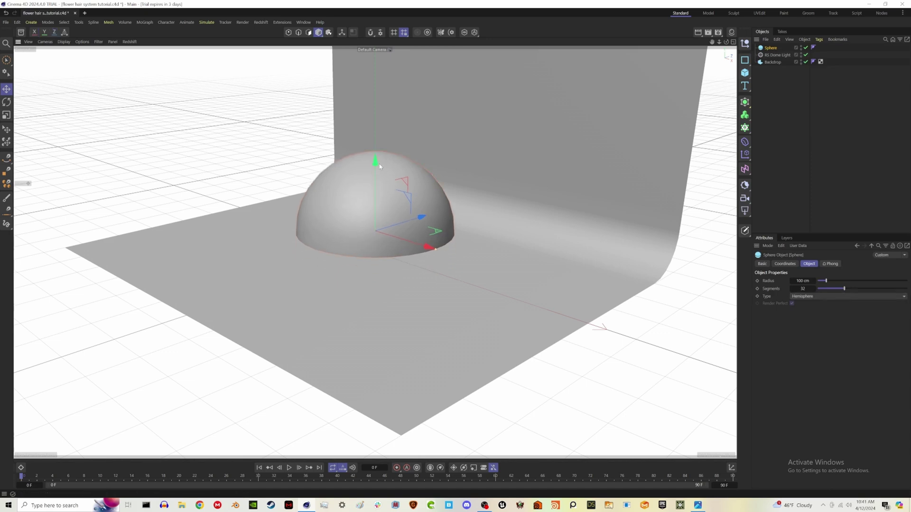
pyautogui.press('t')
pyautogui.moveTo(518, 216); pyautogui.dragTo(237, 222)
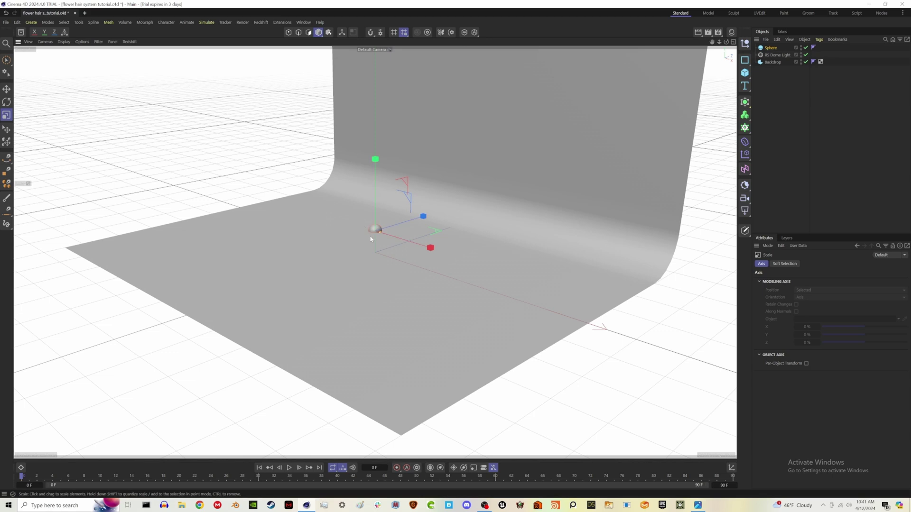
pyautogui.scroll(5, 375, 240)
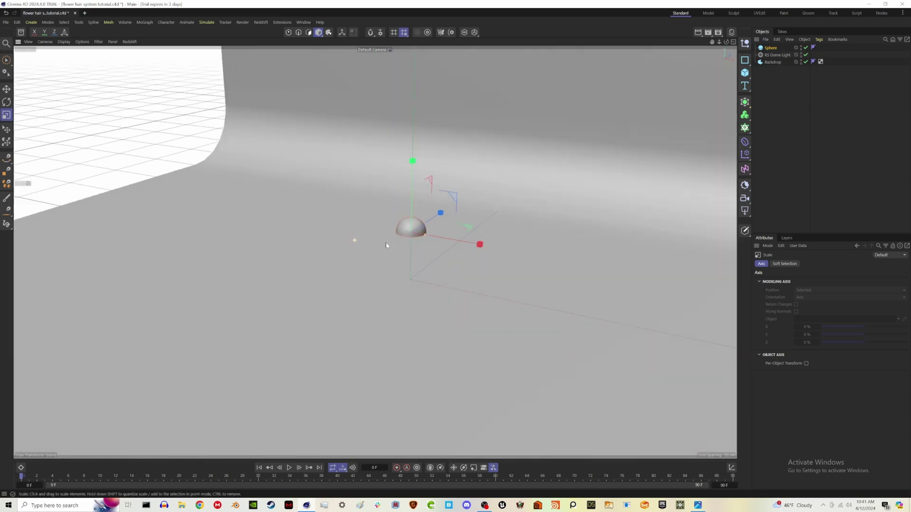
pyautogui.scroll(5, 386, 245)
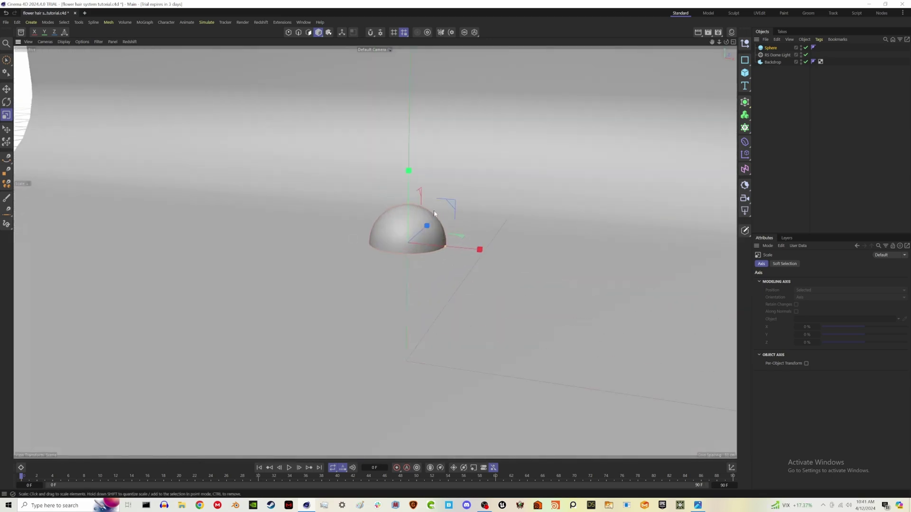
# Set the viewport to shading with mesh lines and convert the hemisphere to an editable polygon object
pyautogui.press('n')
pyautogui.press('b')
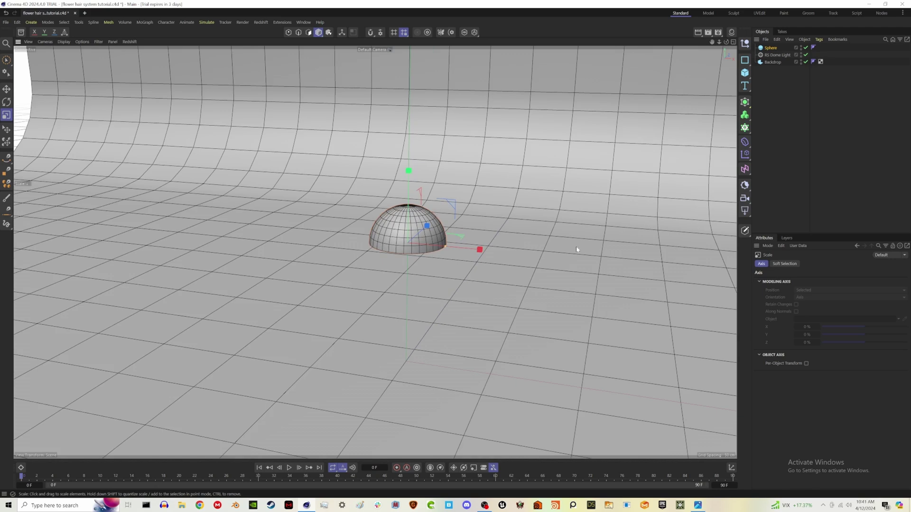
pyautogui.click(438, 233)
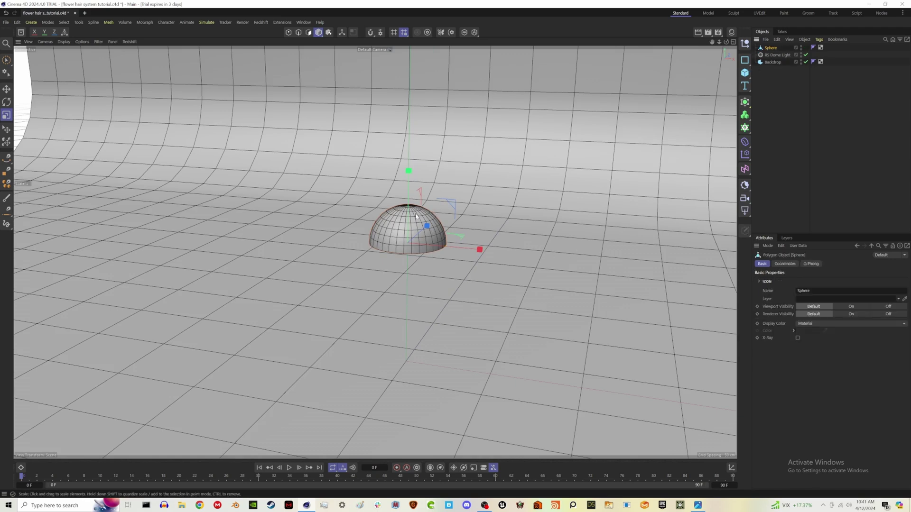
# Close the open hole on the hemisphere's underside with an N-gon using Close Polygon Hole
pyautogui.keyDown('alt'); pyautogui.moveTo(416, 216); pyautogui.dragTo(408, 178); pyautogui.keyUp('alt')
pyautogui.scroll(4, 408, 213)
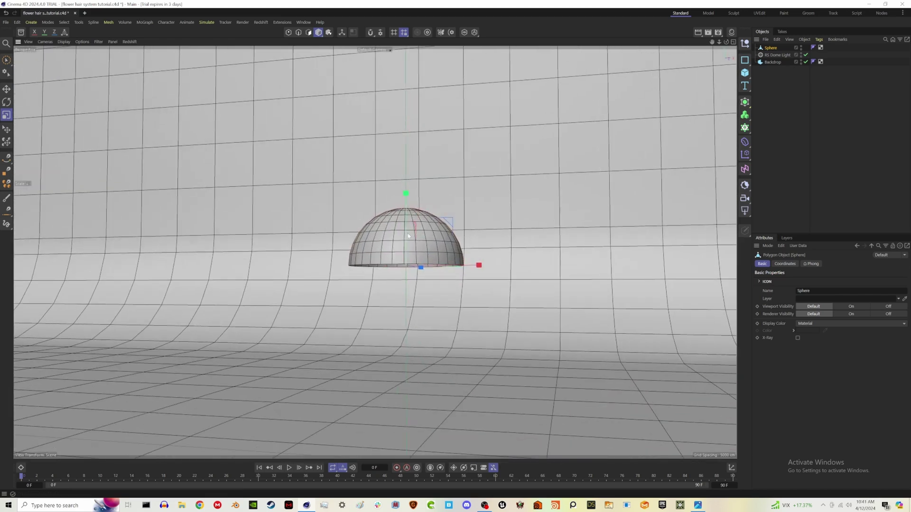
pyautogui.keyDown('alt'); pyautogui.moveTo(408, 236); pyautogui.dragTo(401, 241); pyautogui.keyUp('alt')
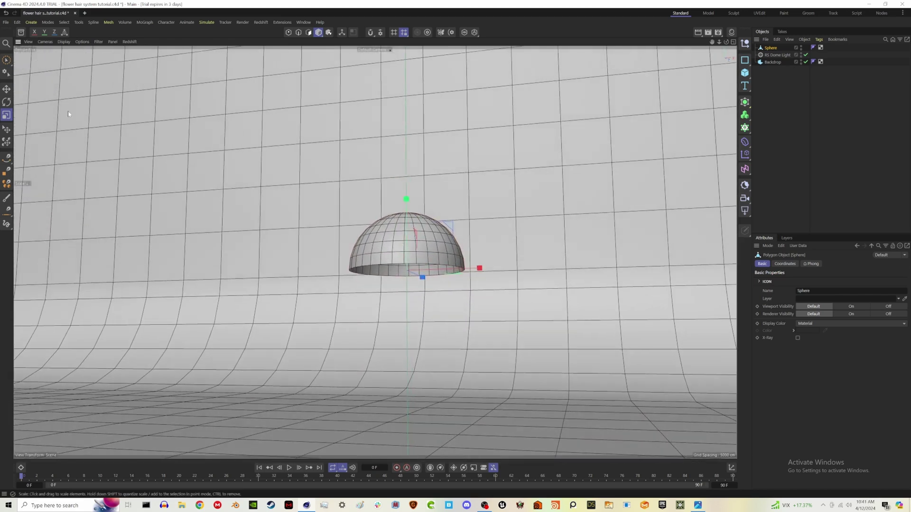
pyautogui.click(309, 31)
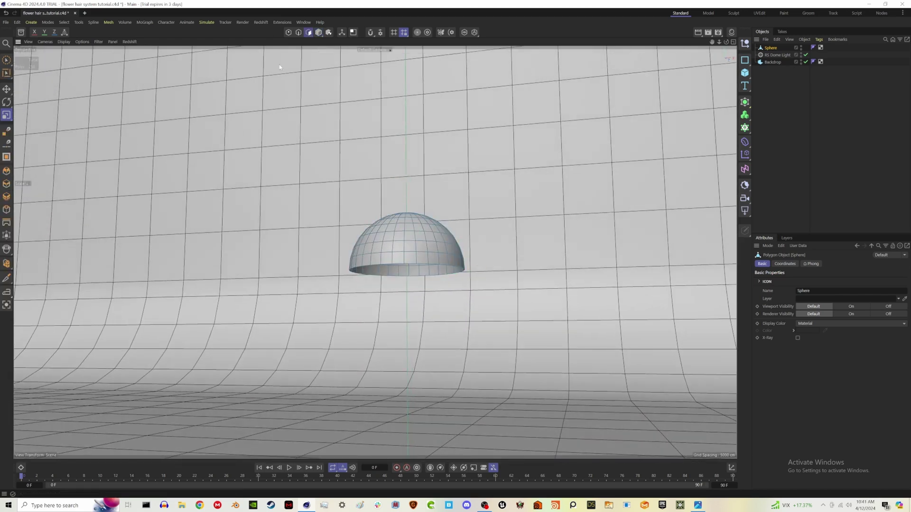
pyautogui.click(6, 157)
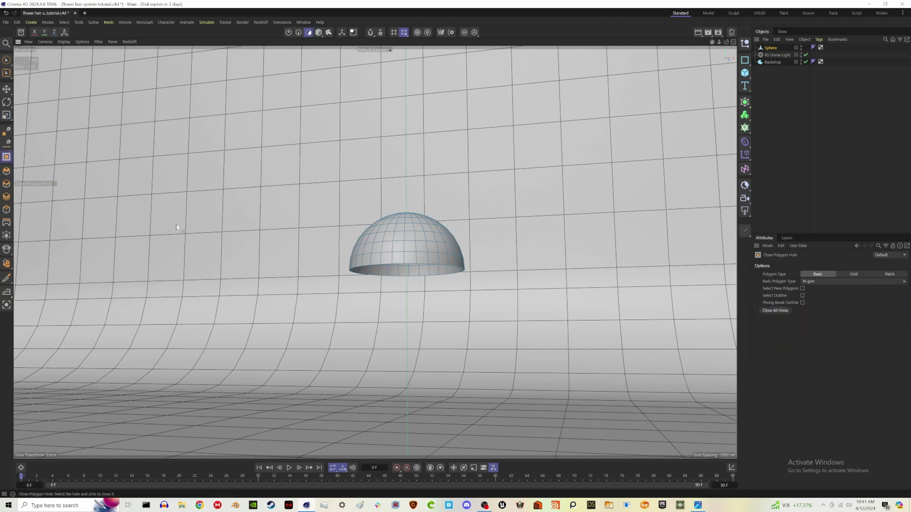
pyautogui.click(375, 278)
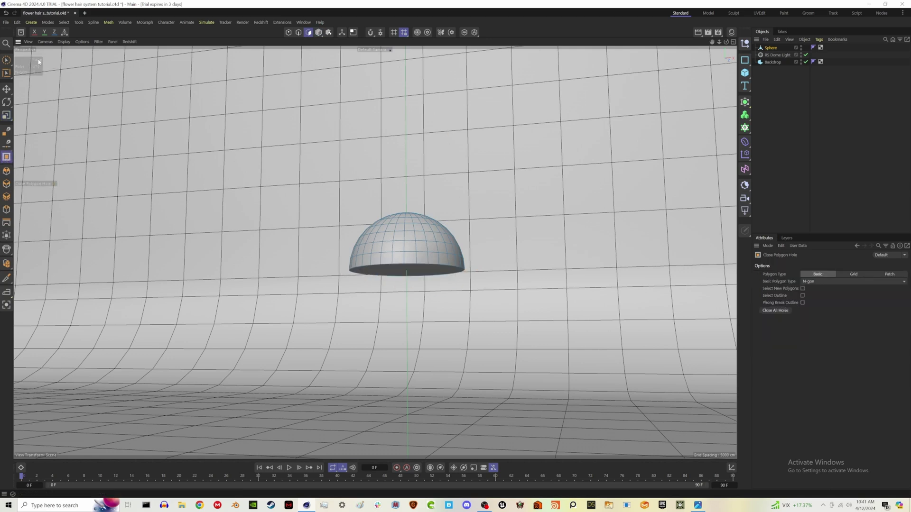
pyautogui.click(6, 60)
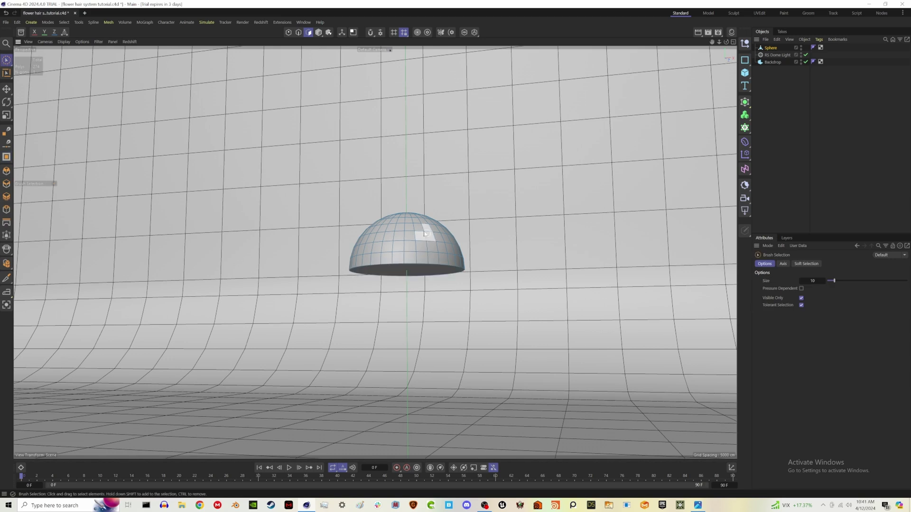
# Apply a Remesh generator to the hemisphere with X and Z symmetry enabled and Adaptiveness set to 0%
pyautogui.click(747, 105)
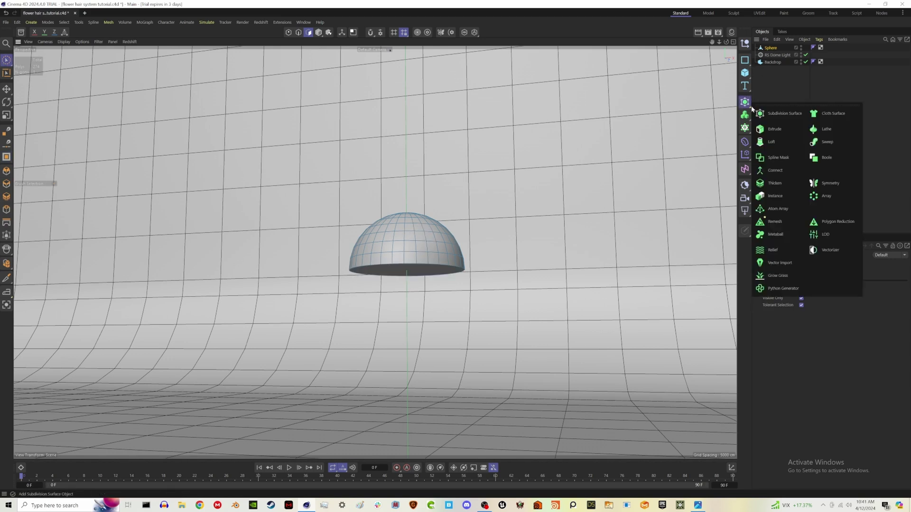
pyautogui.click(774, 222)
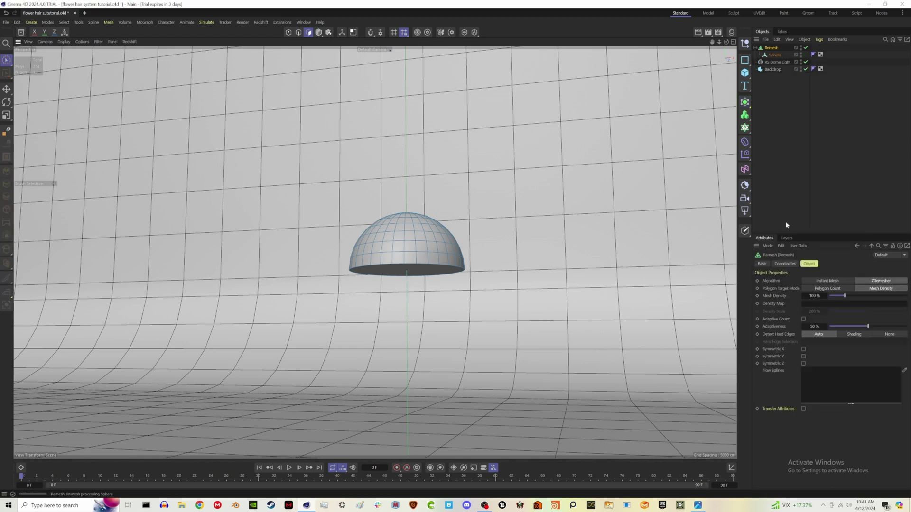
pyautogui.click(803, 349)
pyautogui.click(803, 364)
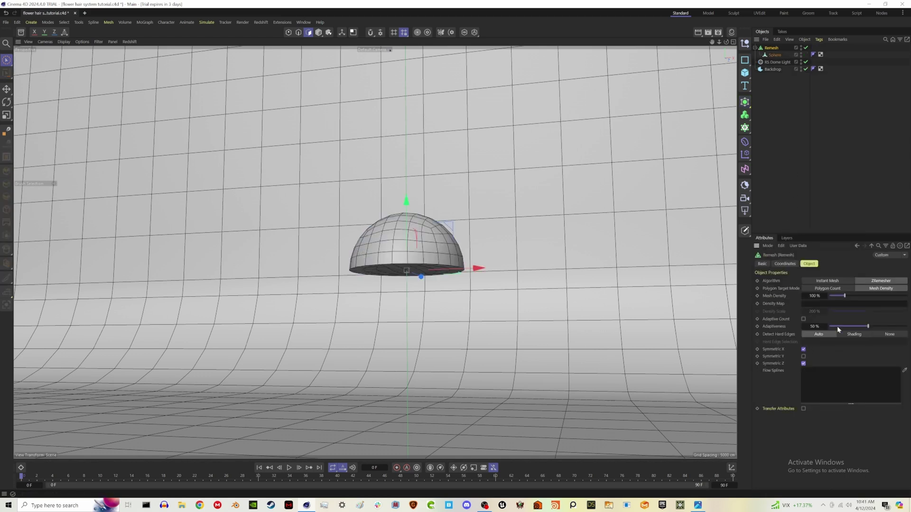
pyautogui.moveTo(837, 326); pyautogui.dragTo(823, 327)
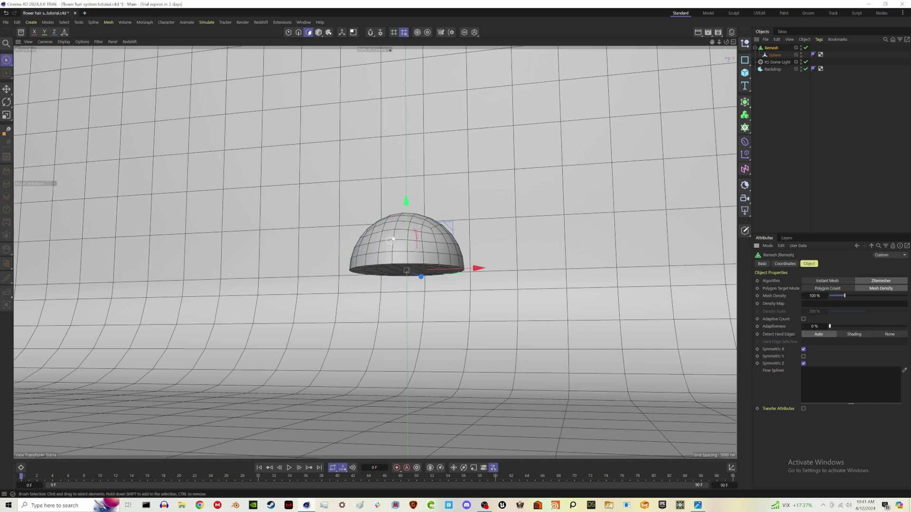
# Collapse the Remesh generator and its sphere into one polygon mesh with Connect Objects + Delete
pyautogui.keyDown('alt'); pyautogui.moveTo(396, 223); pyautogui.dragTo(391, 288); pyautogui.keyUp('alt')
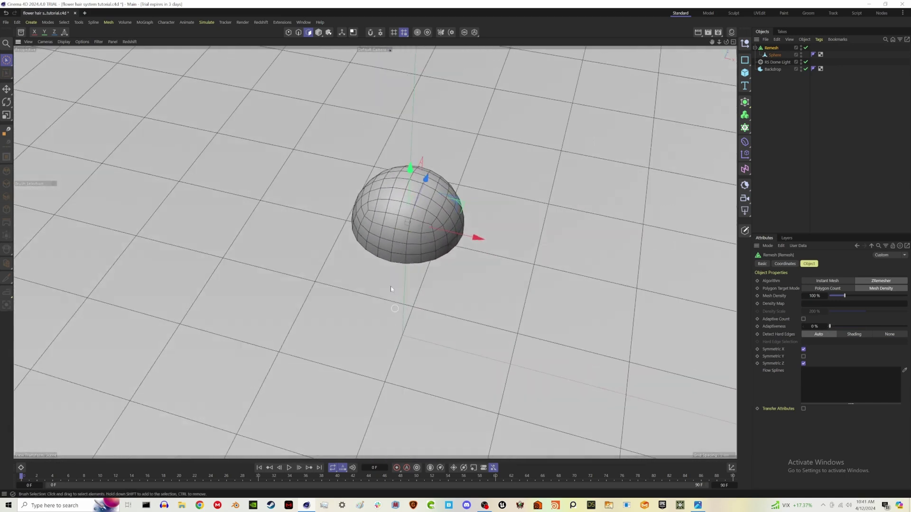
pyautogui.rightClick(777, 48)
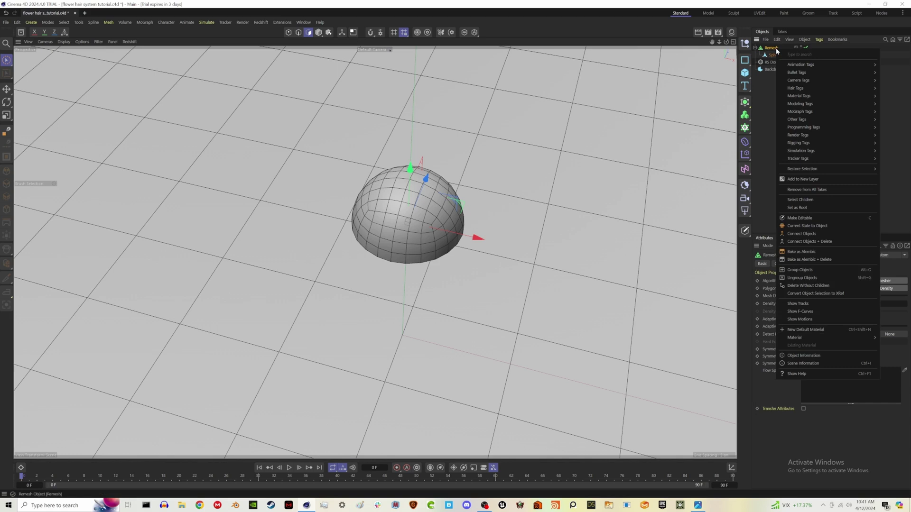
pyautogui.click(815, 242)
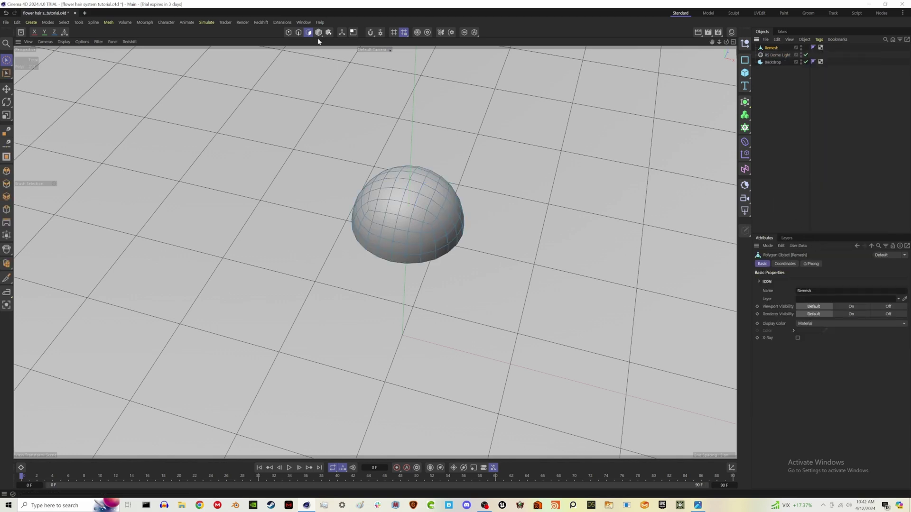
# Center the remeshed dome's axis on its geometry with Center Axis to
pyautogui.click(81, 23)
pyautogui.moveTo(111, 142)
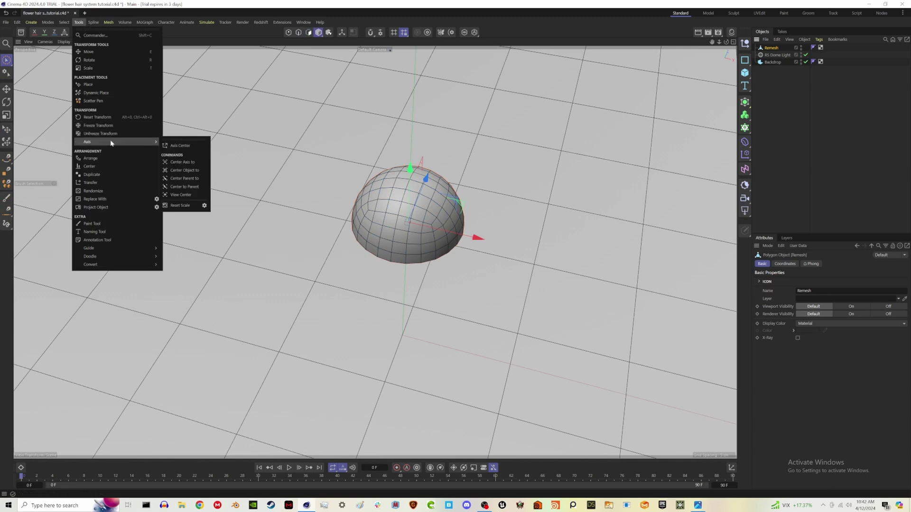
pyautogui.click(170, 162)
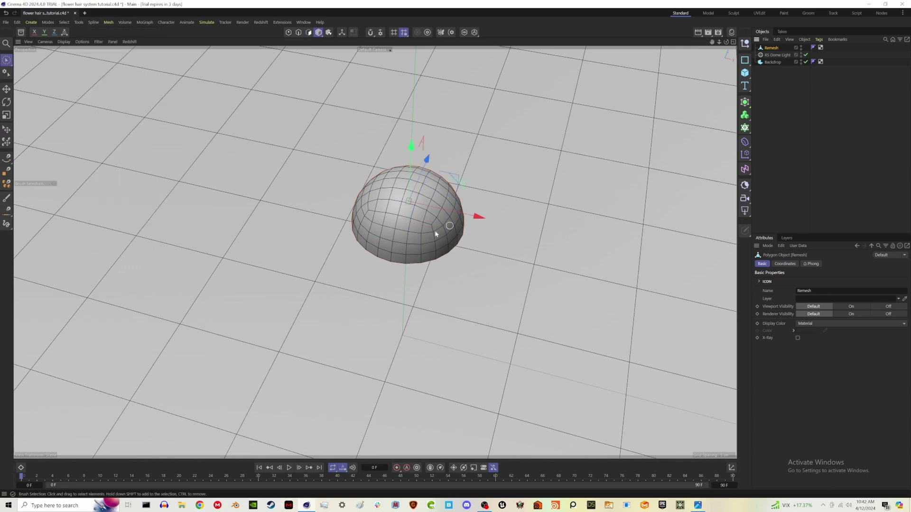
# Rename the Remesh object to "flower center"
pyautogui.keyDown('alt'); pyautogui.moveTo(435, 233); pyautogui.dragTo(417, 200); pyautogui.keyUp('alt')
pyautogui.click(792, 84)
pyautogui.doubleClick(772, 47)
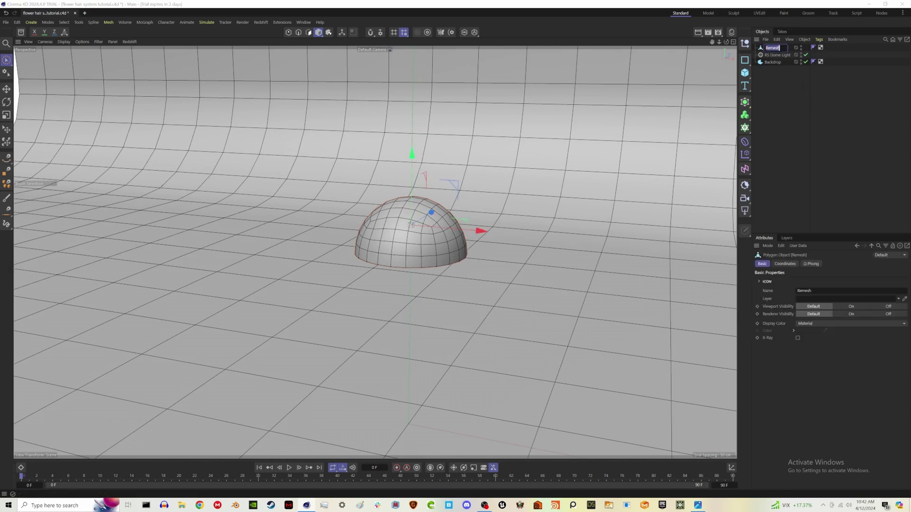
pyautogui.press('BackSpace')
pyautogui.press('Return')
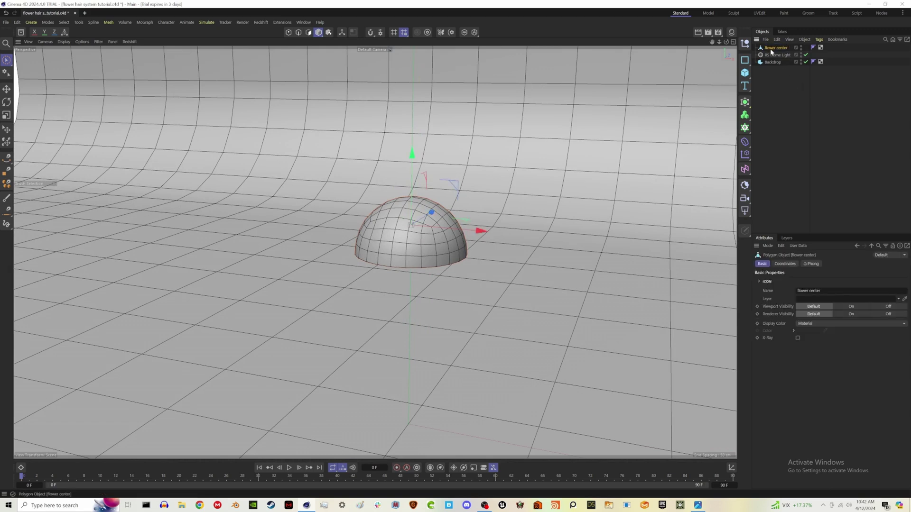
pyautogui.click(786, 131)
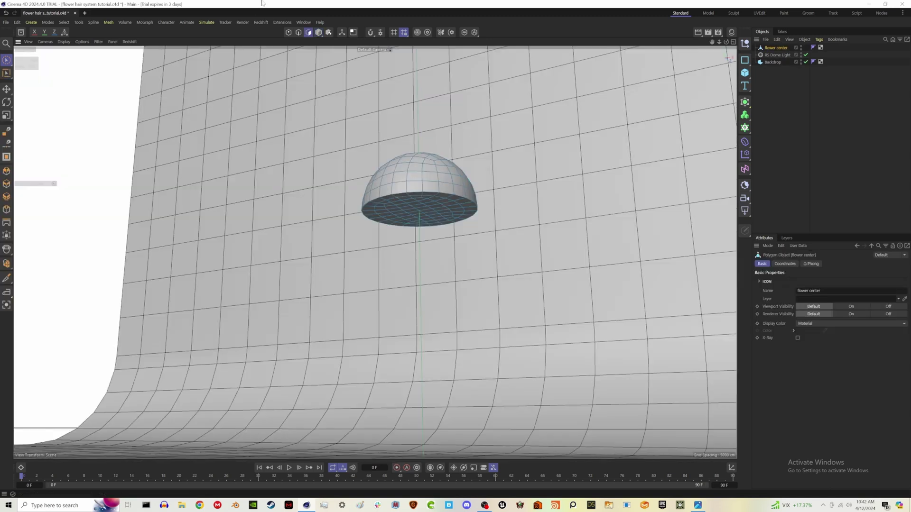
# Loop-select the edges around the dome's flat base and bevel them with an offset of about 0.74 cm and 2 subdivisions
pyautogui.click(298, 32)
pyautogui.press('u')
pyautogui.press('l')
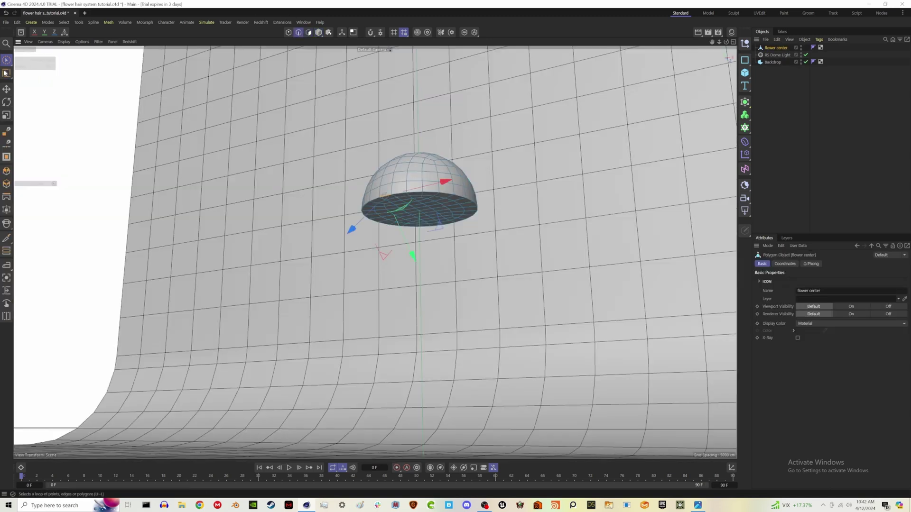
pyautogui.click(402, 196)
pyautogui.press('m')
pyautogui.press('s')
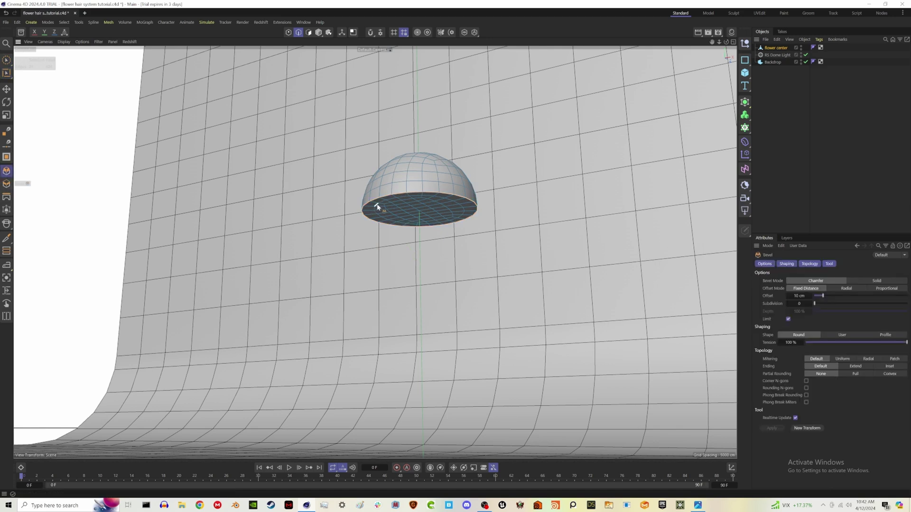
pyautogui.moveTo(378, 206); pyautogui.dragTo(382, 206)
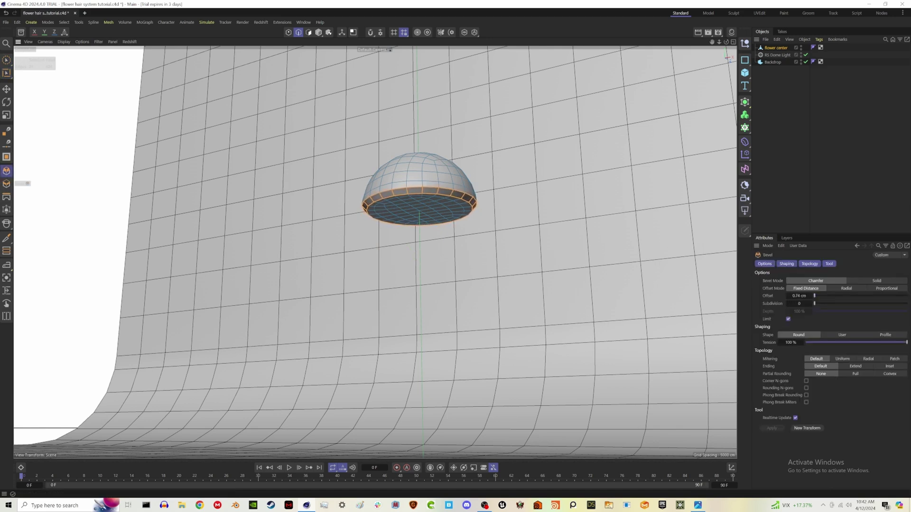
pyautogui.click(810, 304)
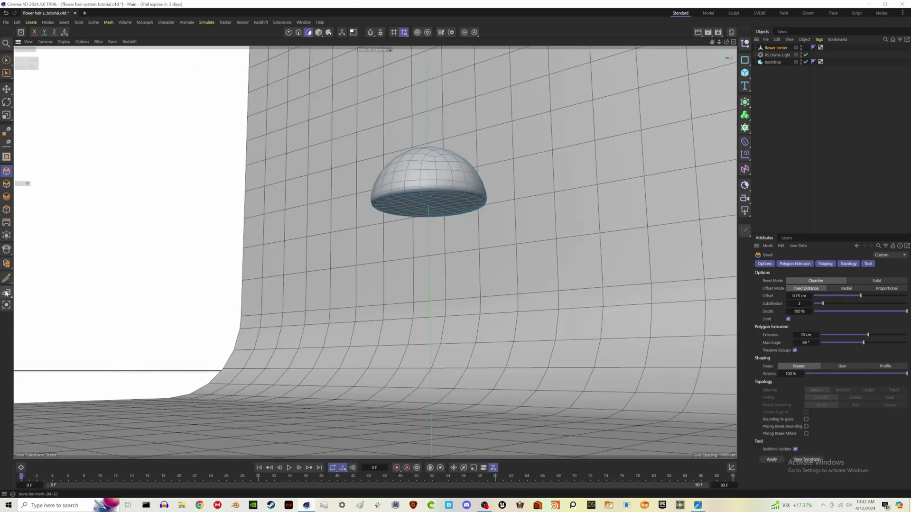
# Reshape the dome with the Magnet tool at a 10.9 cm radius, bulging its underside downward and flattening its top
pyautogui.click(6, 292)
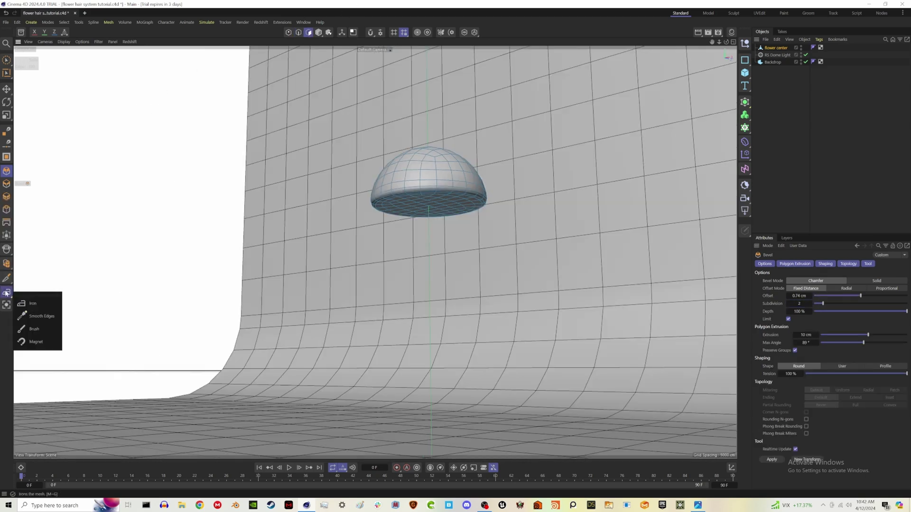
pyautogui.click(46, 346)
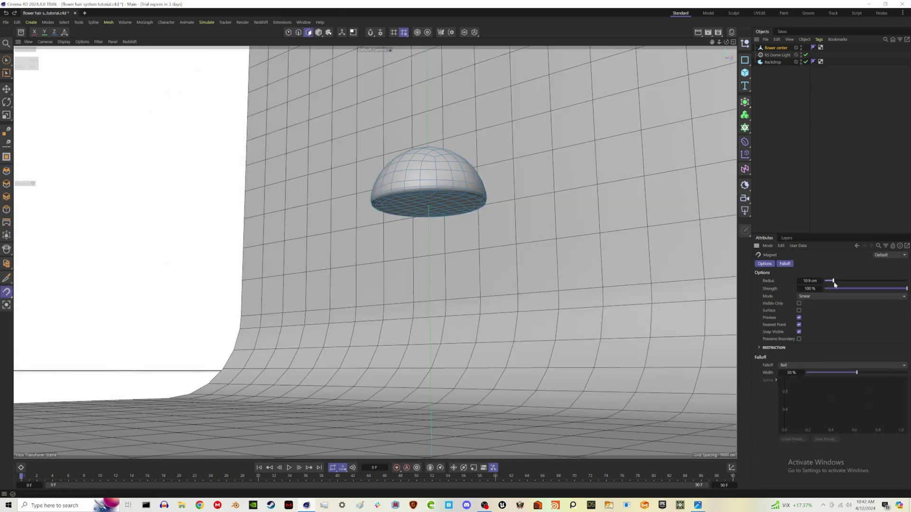
pyautogui.moveTo(426, 209)
pyautogui.mouseDown()
pyautogui.moveTo(429, 217)
pyautogui.moveTo(452, 206)
pyautogui.moveTo(503, 220)
pyautogui.mouseUp()
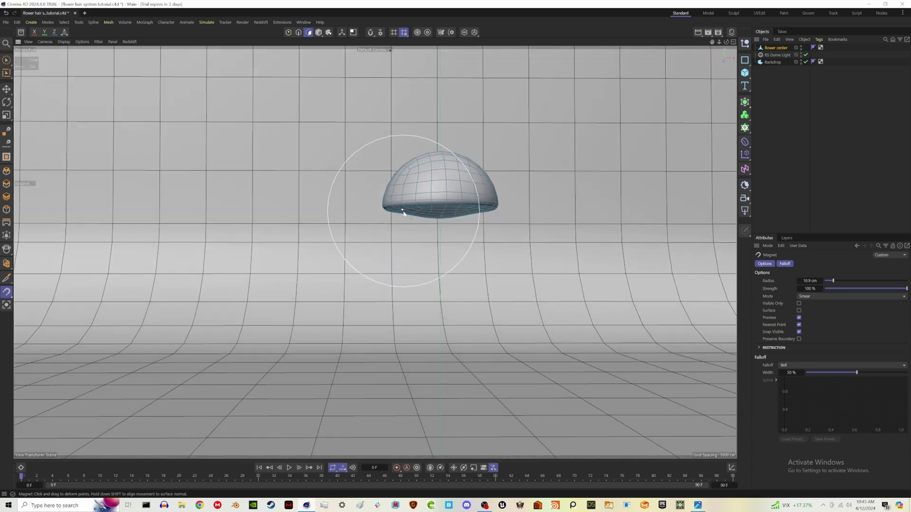
pyautogui.moveTo(402, 209); pyautogui.dragTo(440, 232)
pyautogui.hotkey('ctrl', 'z')
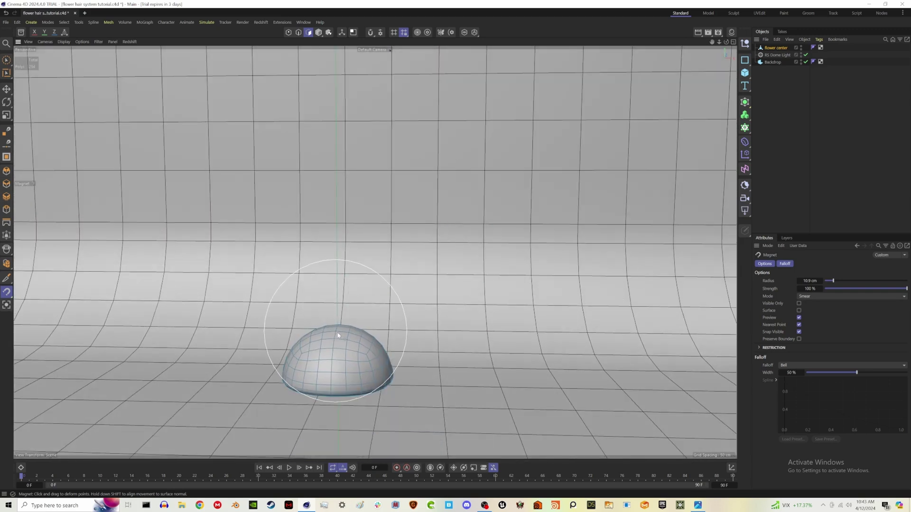
pyautogui.moveTo(339, 332)
pyautogui.mouseDown()
pyautogui.moveTo(339, 343)
pyautogui.moveTo(360, 328)
pyautogui.moveTo(346, 334)
pyautogui.mouseUp()
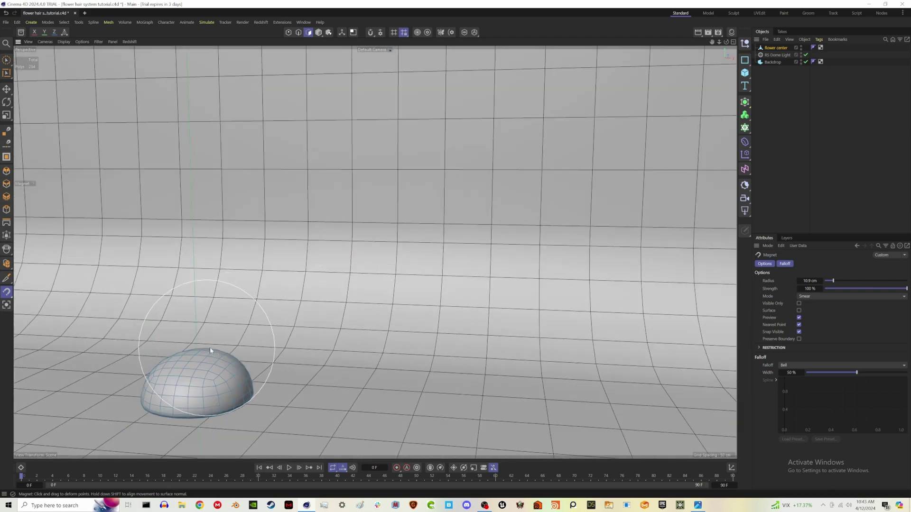
pyautogui.hotkey('alt', 'h')
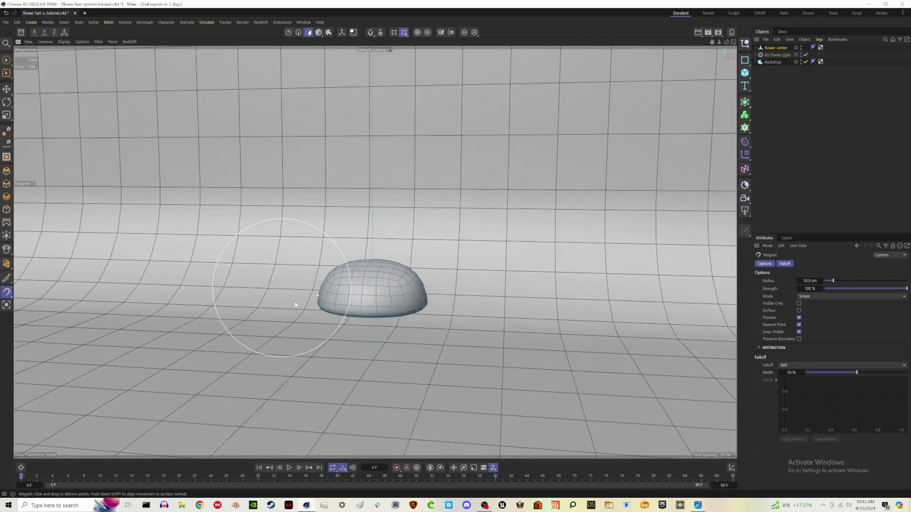
pyautogui.click(7, 74)
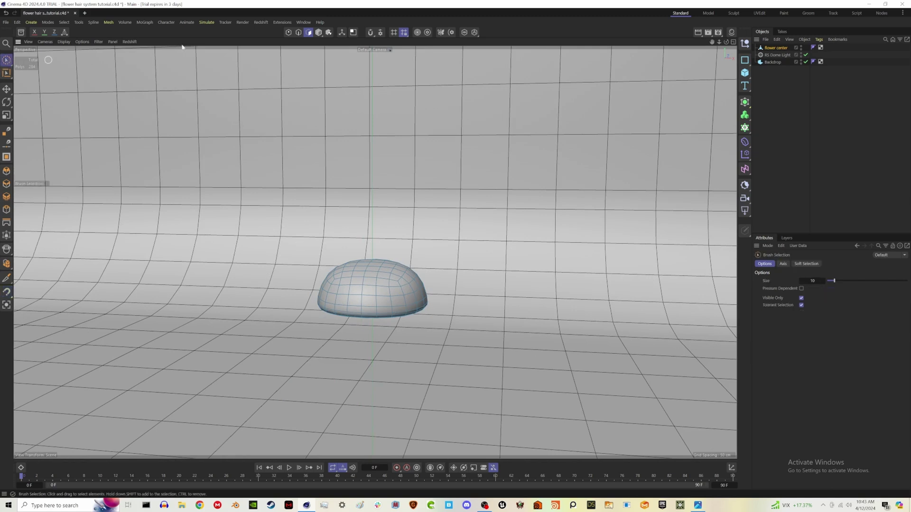
# Return to model mode and center the flower center's axis on its reshaped geometry with Center Axis to
pyautogui.click(318, 32)
pyautogui.click(79, 23)
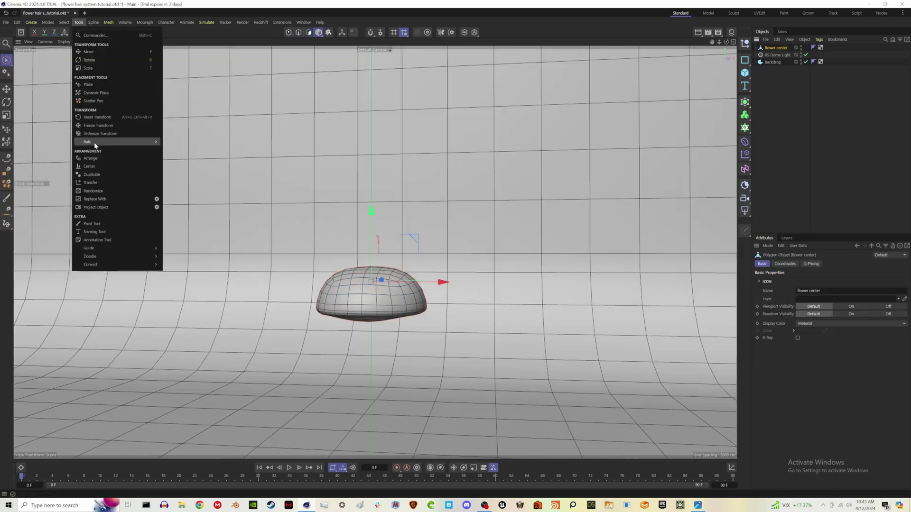
pyautogui.moveTo(95, 142)
pyautogui.click(182, 162)
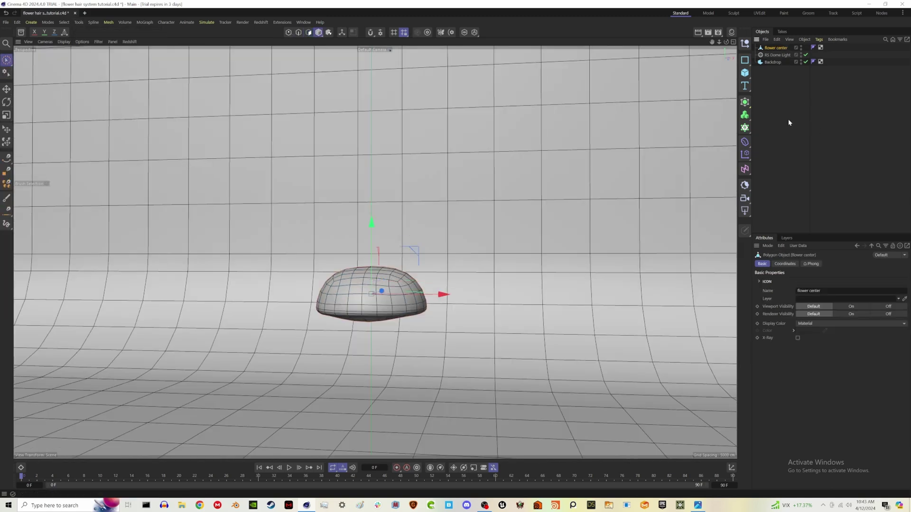
pyautogui.click(425, 274)
# Add a Plane primitive, raise it to the dome's height and move it along X to the left of the dome
pyautogui.click(745, 73)
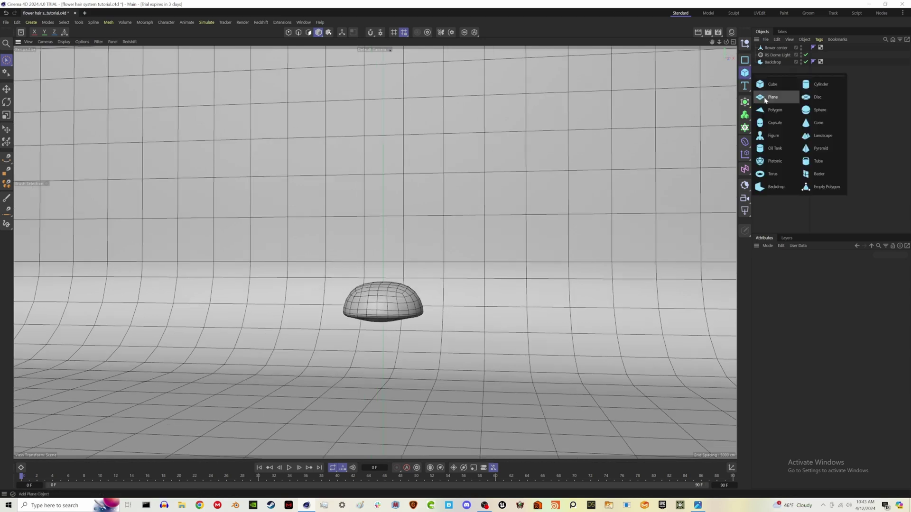
pyautogui.click(764, 97)
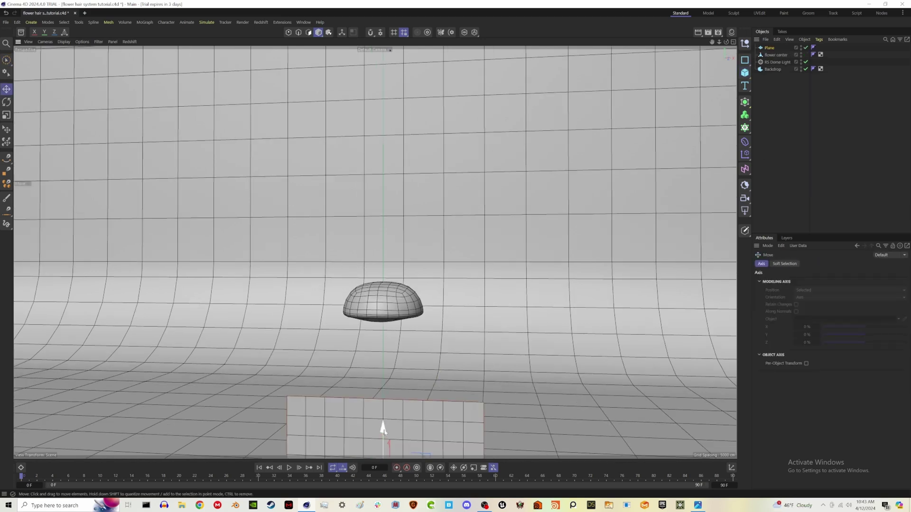
pyautogui.moveTo(383, 429); pyautogui.dragTo(383, 209)
pyautogui.moveTo(454, 281); pyautogui.dragTo(299, 283)
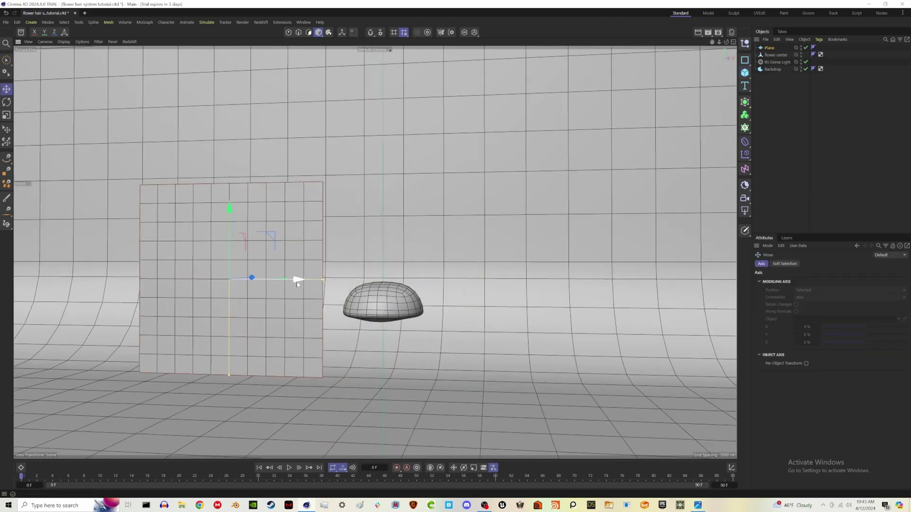
# Disable the Backdrop and the RS Dome Light
pyautogui.click(805, 69)
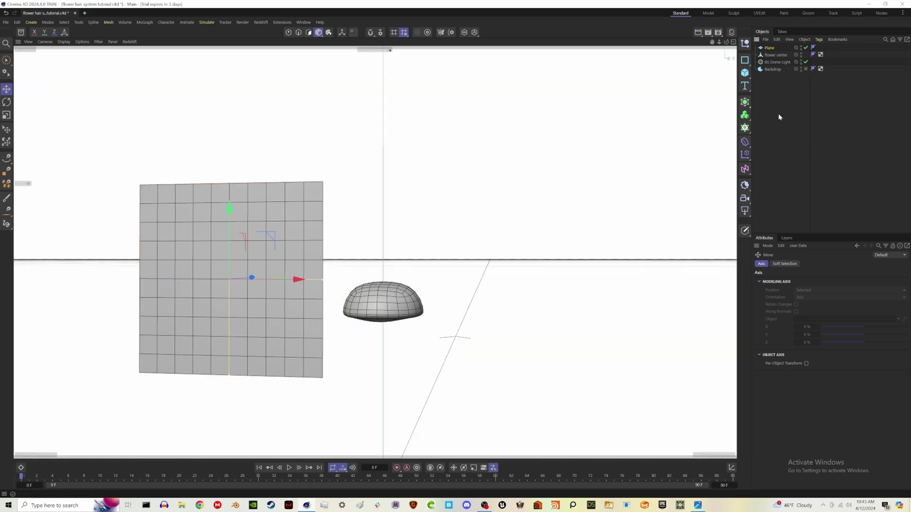
pyautogui.click(806, 62)
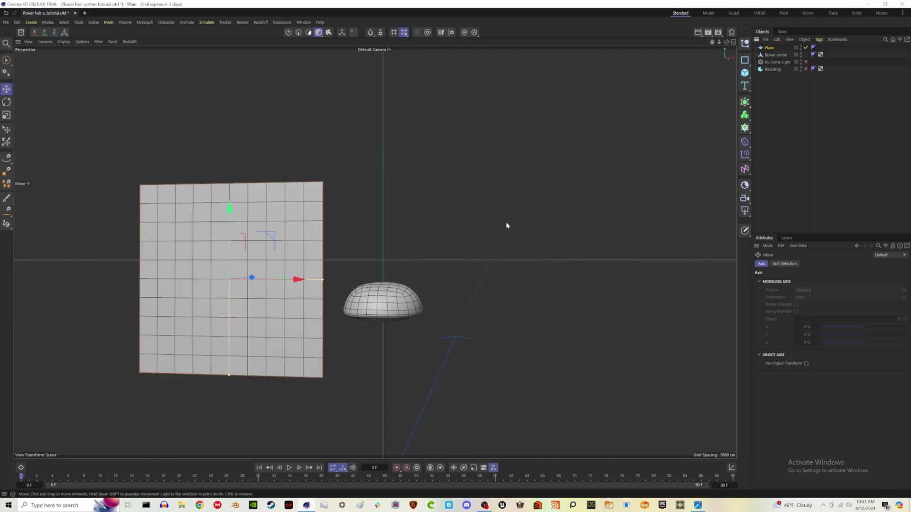
pyautogui.keyDown('alt'); pyautogui.moveTo(271, 278); pyautogui.dragTo(327, 272, button='middle'); pyautogui.keyUp('alt')
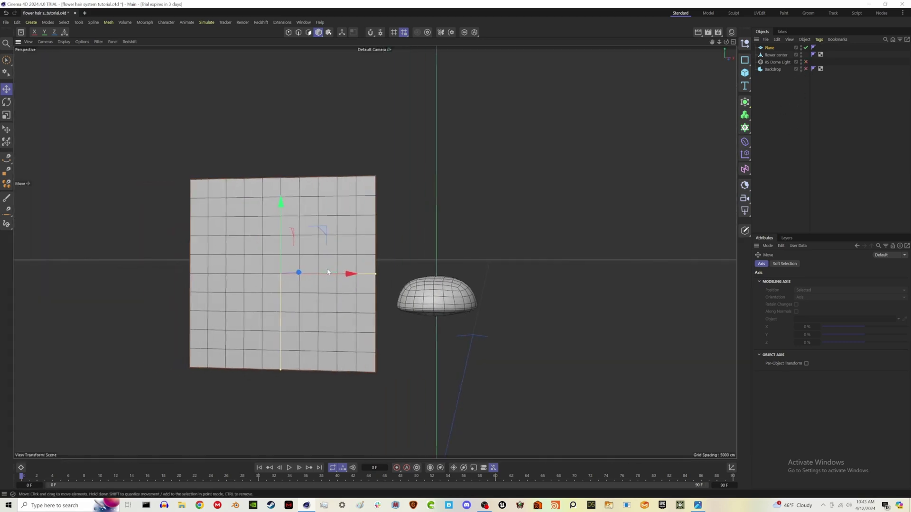
# Check the petal shapes in the flower moodboard, set the plane's width and height segments to 3, and make it editable
pyautogui.click(697, 506)
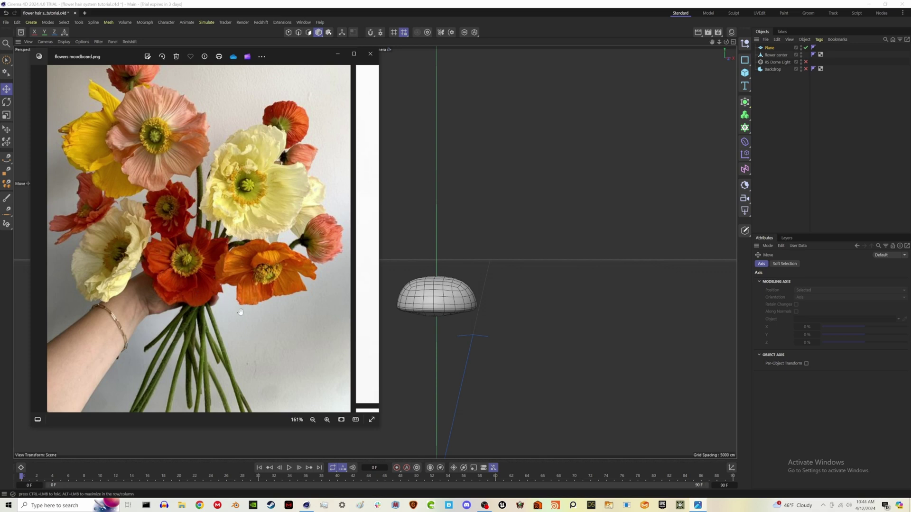
pyautogui.click(405, 375)
pyautogui.click(354, 316)
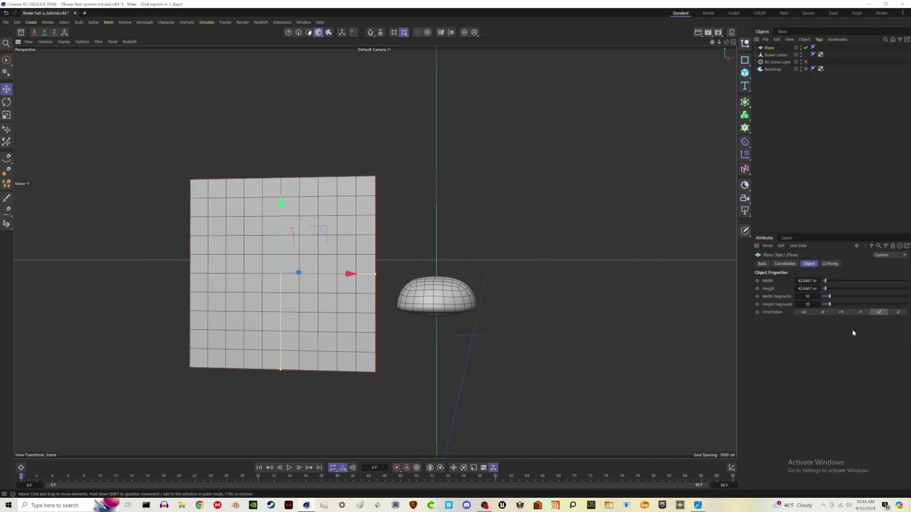
pyautogui.moveTo(827, 299); pyautogui.dragTo(824, 308)
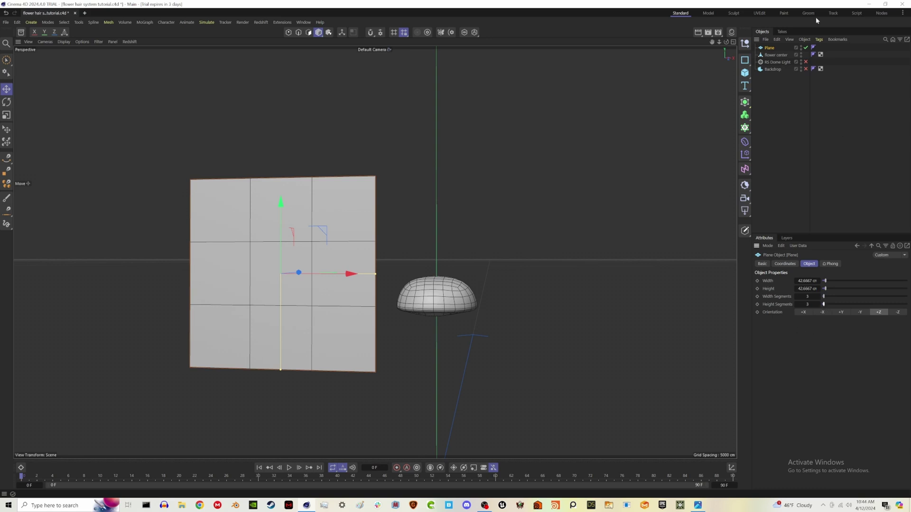
pyautogui.press('c')
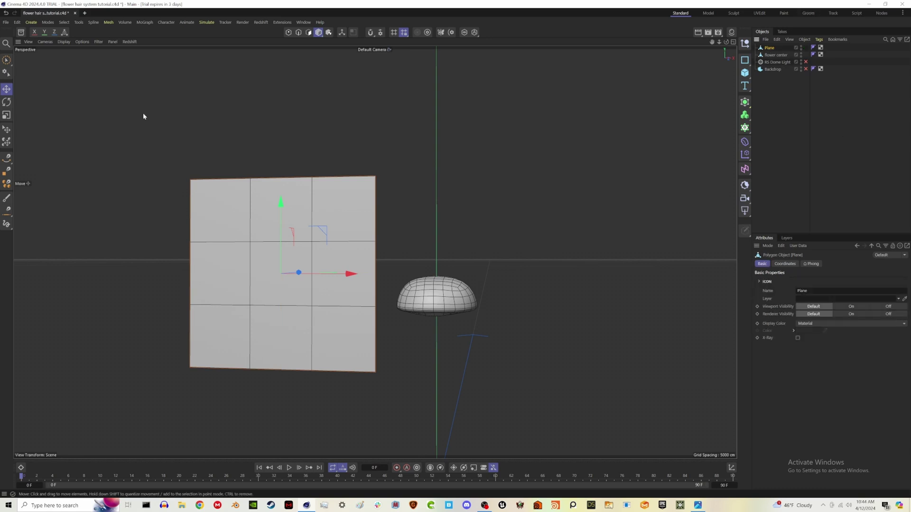
# In point mode, scale the plane's four bottom-row points inward along X into a narrow petal tip
pyautogui.click(288, 32)
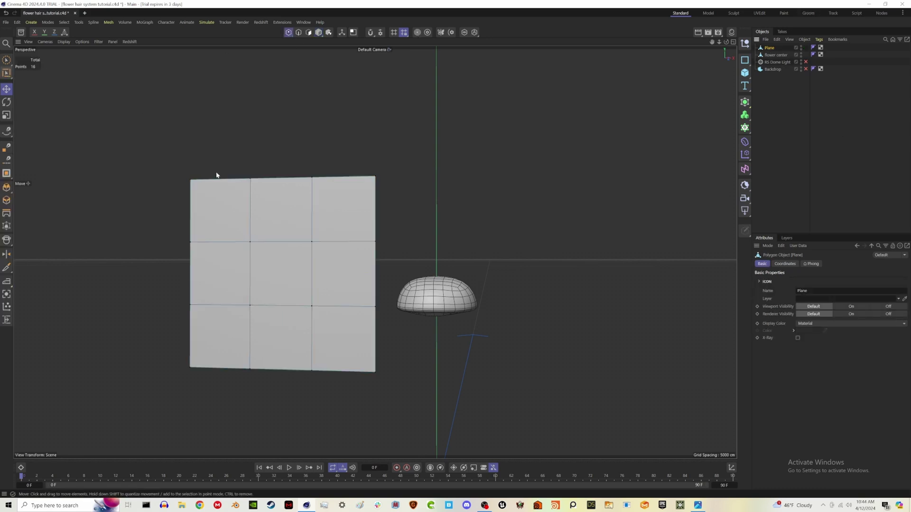
pyautogui.click(191, 367)
pyautogui.keyDown('shift'); pyautogui.click(375, 372); pyautogui.keyUp('shift')
pyautogui.press('t')
pyautogui.moveTo(350, 372); pyautogui.dragTo(315, 376)
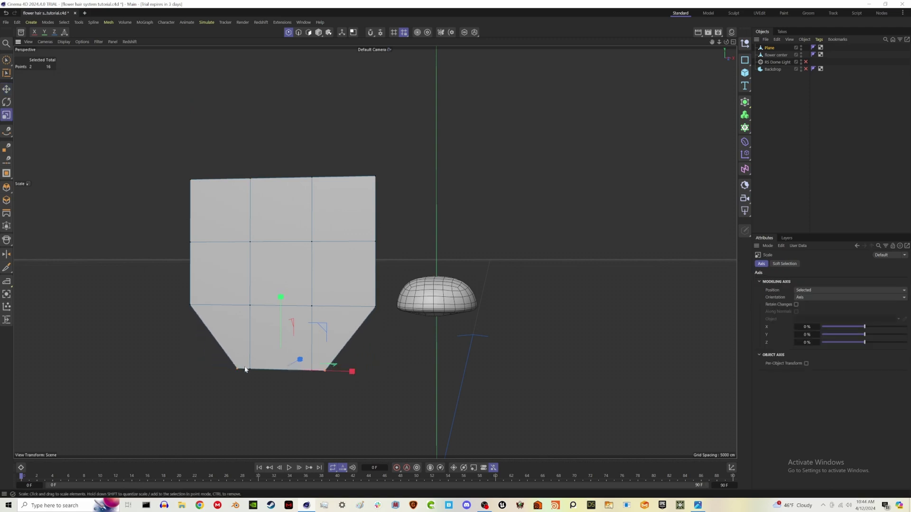
pyautogui.click(312, 371)
pyautogui.keyDown('shift'); pyautogui.click(325, 371); pyautogui.keyUp('shift')
pyautogui.keyDown('shift'); pyautogui.click(250, 369); pyautogui.keyUp('shift')
pyautogui.keyDown('shift'); pyautogui.click(237, 369); pyautogui.keyUp('shift')
pyautogui.moveTo(352, 372); pyautogui.dragTo(285, 377)
pyautogui.click(306, 386)
# Scale the points of the row above the tip inward along X to taper the petal
pyautogui.click(312, 306)
pyautogui.keyDown('shift'); pyautogui.click(250, 306); pyautogui.keyUp('shift')
pyautogui.moveTo(352, 307); pyautogui.dragTo(325, 306)
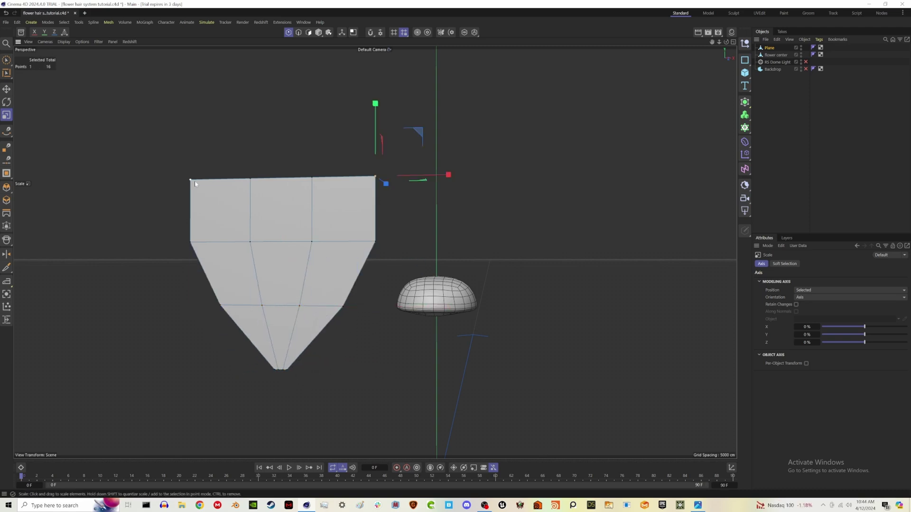
# Move the two middle points of the petal's top edge slightly upward to arch the edge
pyautogui.keyDown('shift'); pyautogui.click(312, 178); pyautogui.keyUp('shift')
pyautogui.press('e')
pyautogui.moveTo(281, 138); pyautogui.dragTo(281, 130)
pyautogui.press('t')
pyautogui.click(389, 145)
# Select the petal's four inner points and shift them slightly in depth to give the petal a cupped shape
pyautogui.click(769, 48)
pyautogui.keyDown('alt'); pyautogui.moveTo(341, 218); pyautogui.dragTo(269, 256); pyautogui.keyUp('alt')
pyautogui.click(262, 241)
pyautogui.keyDown('alt'); pyautogui.moveTo(243, 308); pyautogui.dragTo(272, 310); pyautogui.keyUp('alt')
pyautogui.keyDown('shift'); pyautogui.click(272, 303); pyautogui.keyUp('shift')
pyautogui.keyDown('shift'); pyautogui.click(304, 304); pyautogui.keyUp('shift')
pyautogui.keyDown('shift'); pyautogui.click(315, 241); pyautogui.keyUp('shift')
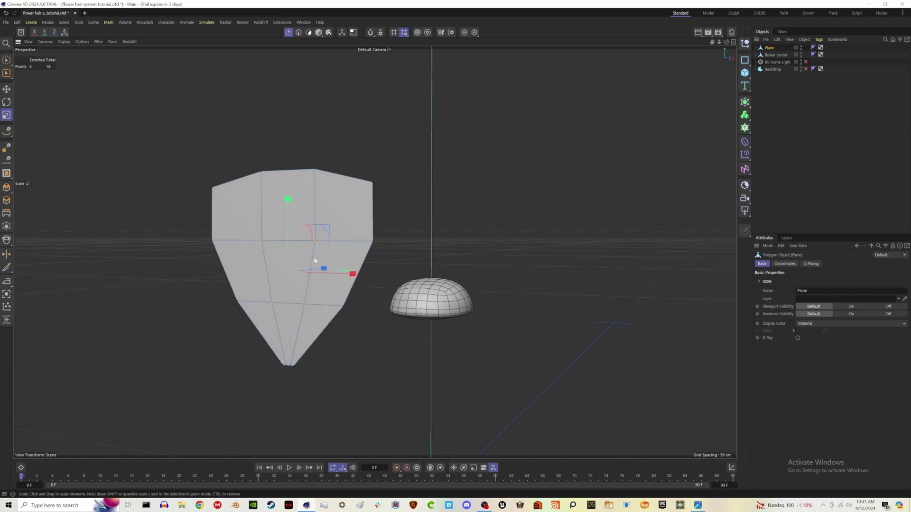
pyautogui.keyDown('alt'); pyautogui.moveTo(315, 262); pyautogui.dragTo(266, 263); pyautogui.keyUp('alt')
pyautogui.press('e')
pyautogui.moveTo(354, 268); pyautogui.dragTo(365, 269)
pyautogui.keyDown('alt'); pyautogui.moveTo(325, 268); pyautogui.dragTo(348, 264); pyautogui.keyUp('alt')
pyautogui.click(387, 238)
# Add a Cloth Surface generator and make the petal plane its child
pyautogui.click(745, 102)
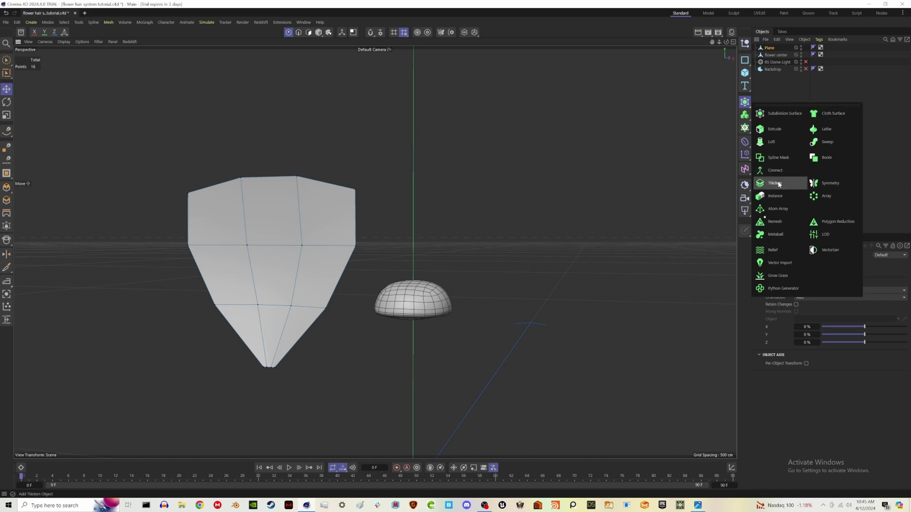
pyautogui.click(834, 114)
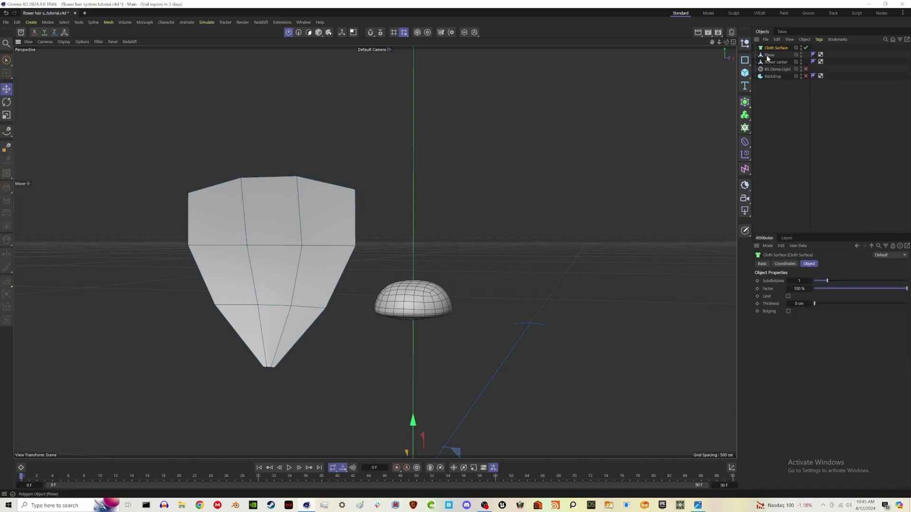
pyautogui.moveTo(768, 55); pyautogui.dragTo(774, 48)
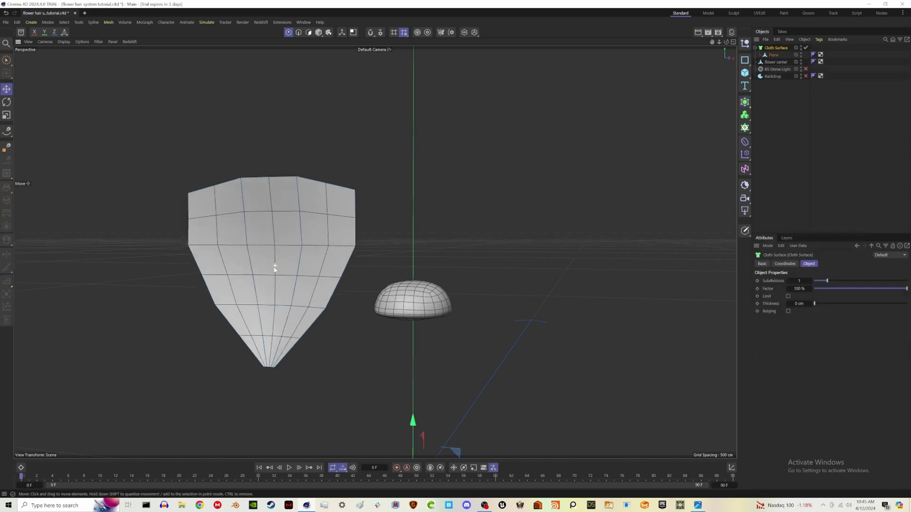
pyautogui.keyDown('alt'); pyautogui.moveTo(274, 268); pyautogui.dragTo(207, 272); pyautogui.keyUp('alt')
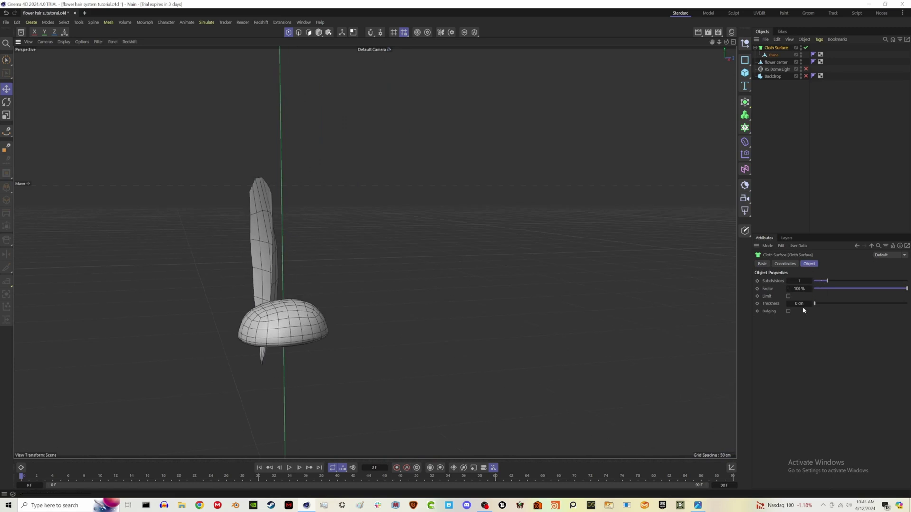
# Set the Cloth Surface thickness to 0.4 cm and switch Bulging on and off to compare its effect on the petal
pyautogui.moveTo(815, 306); pyautogui.dragTo(851, 327)
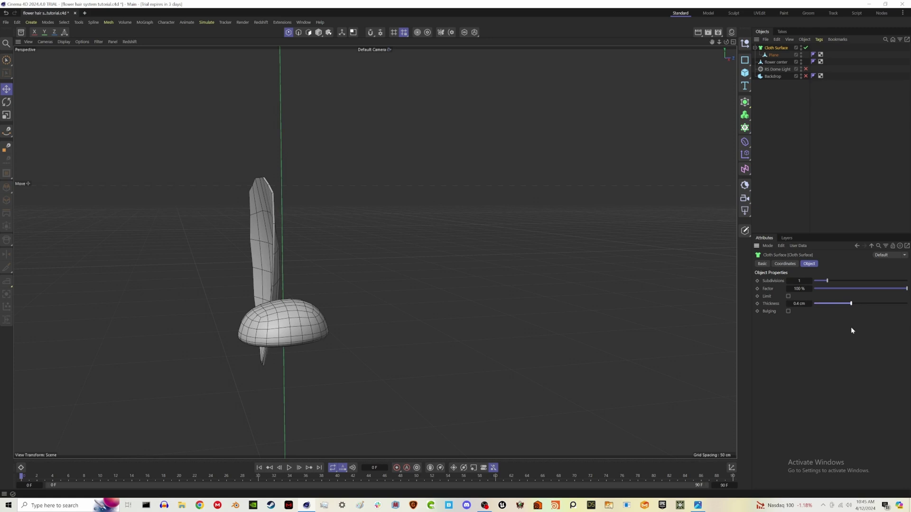
pyautogui.click(789, 312)
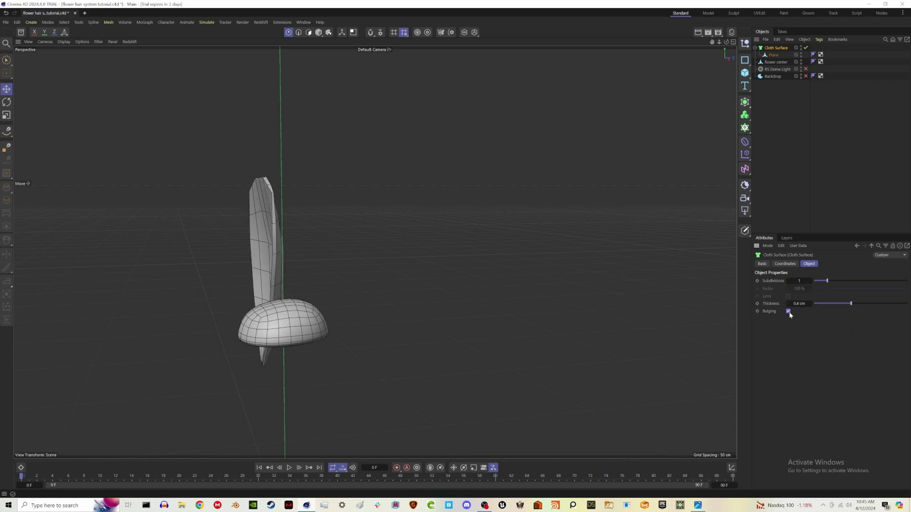
pyautogui.click(789, 311)
pyautogui.click(789, 311)
pyautogui.click(788, 312)
pyautogui.click(789, 312)
pyautogui.click(789, 312)
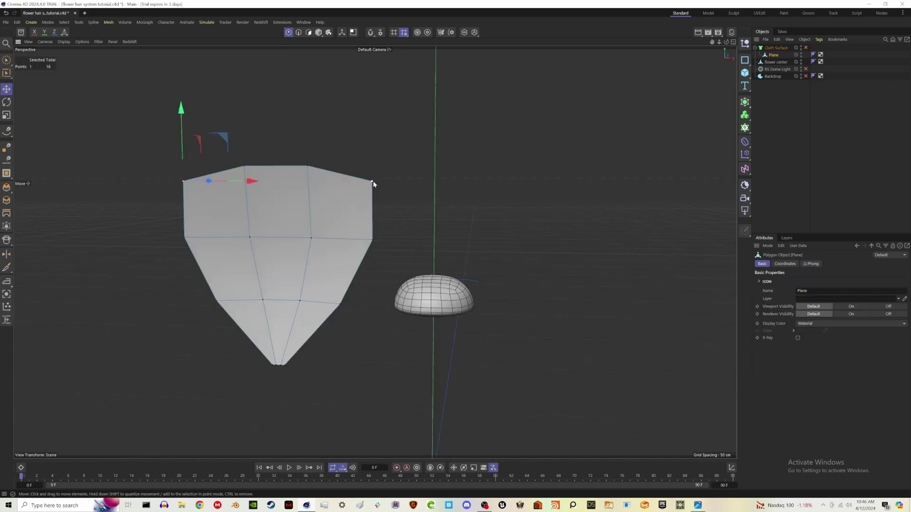
# Bevel the petal's two upper corner points with an offset of about 4.5 cm and 2 subdivisions
pyautogui.keyDown('shift'); pyautogui.click(372, 182); pyautogui.keyUp('shift')
pyautogui.click(6, 188)
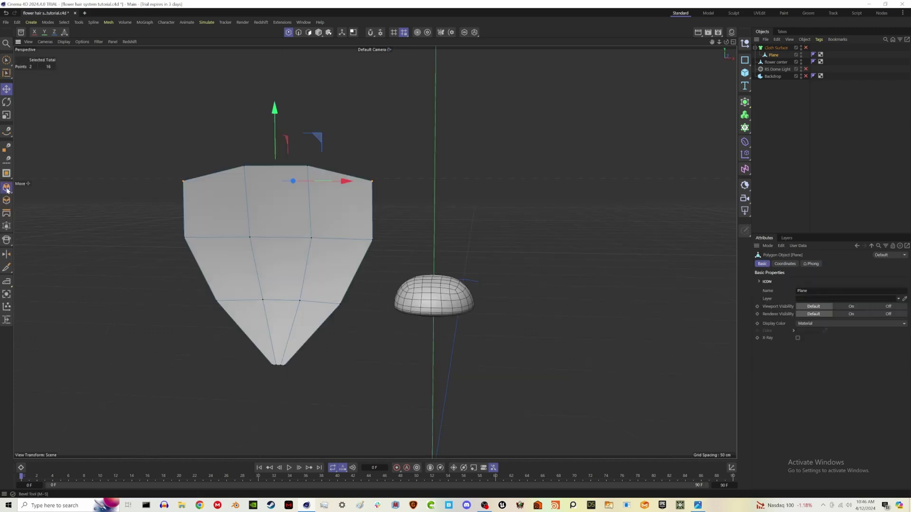
pyautogui.moveTo(423, 211); pyautogui.dragTo(451, 211)
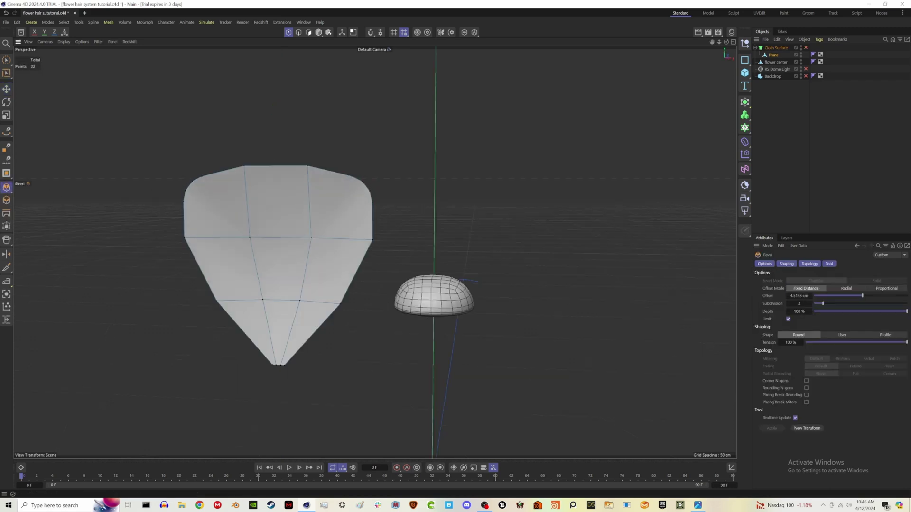
pyautogui.press('e')
# Scale the petal's widest middle-row outer points slightly inward and move the outer points of the row below upward
pyautogui.click(184, 238)
pyautogui.keyDown('shift'); pyautogui.click(372, 240); pyautogui.keyUp('shift')
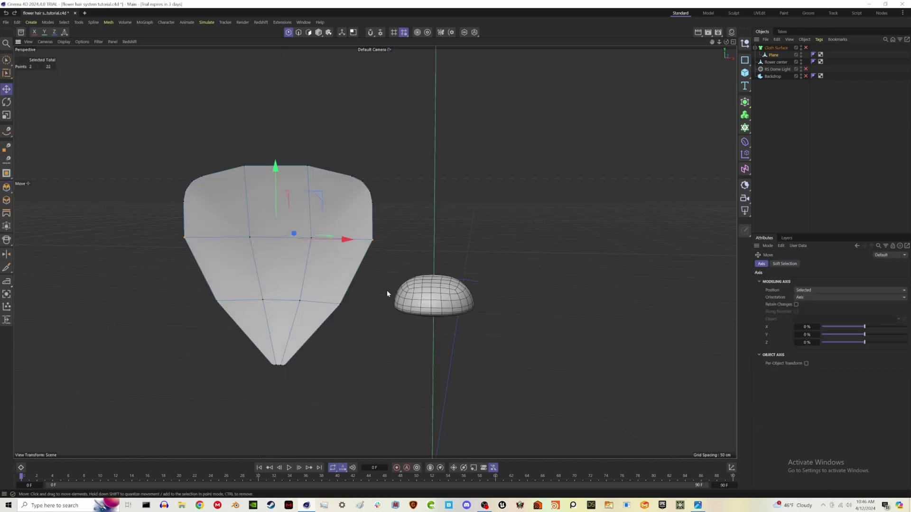
pyautogui.press('t')
pyautogui.click(217, 301)
pyautogui.keyDown('shift'); pyautogui.click(340, 304); pyautogui.keyUp('shift')
pyautogui.press('e')
pyautogui.moveTo(278, 244); pyautogui.dragTo(275, 227)
# Add a loop cut across the petal just above its tip
pyautogui.press('k')
pyautogui.press('l')
pyautogui.click(298, 345)
# Pull the outer points of the new loop near the tip inward to slim the petal's base, and re-enable the Cloth Surface
pyautogui.click(6, 60)
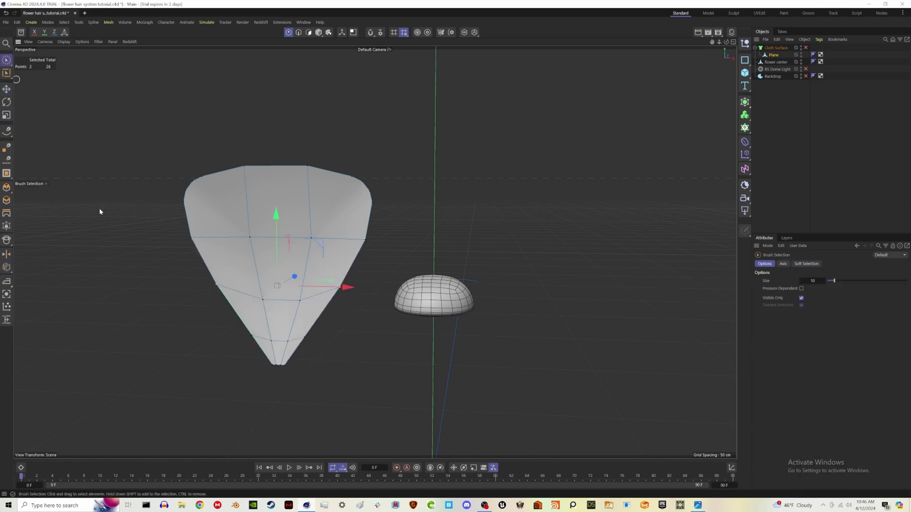
pyautogui.click(298, 345)
pyautogui.press('t')
pyautogui.keyDown('shift'); pyautogui.click(259, 344); pyautogui.keyUp('shift')
pyautogui.press('e')
pyautogui.moveTo(329, 347); pyautogui.dragTo(259, 359)
pyautogui.press('t')
pyautogui.click(806, 48)
# Create a null named ARCHIVE, hide it in the viewport and renderer, and place it at the end of the object list
pyautogui.click(775, 48)
pyautogui.click(745, 44)
pyautogui.doubleClick(769, 48)
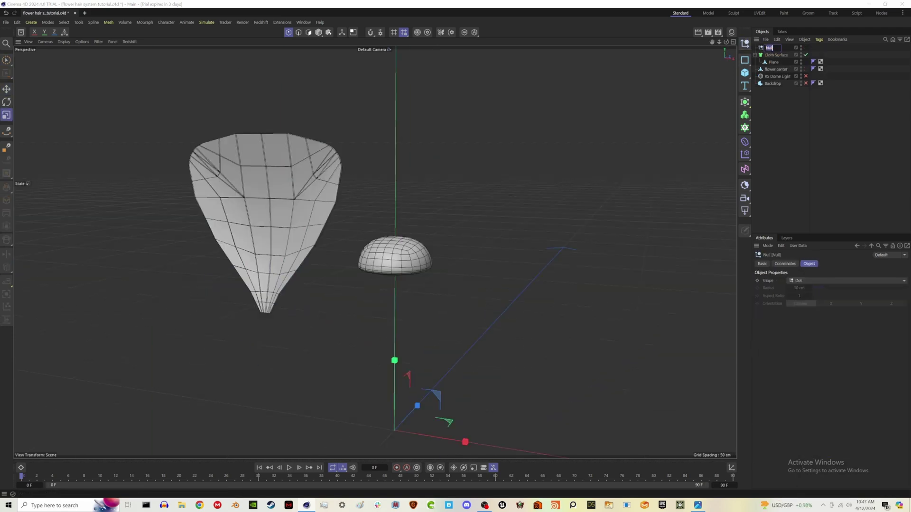
pyautogui.write('ARCHIVE')
pyautogui.press('Return')
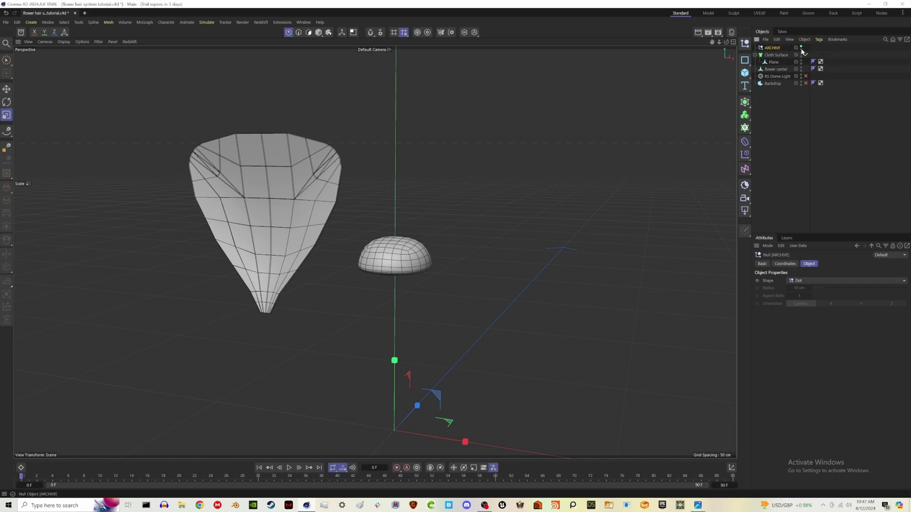
pyautogui.moveTo(764, 48); pyautogui.dragTo(773, 112)
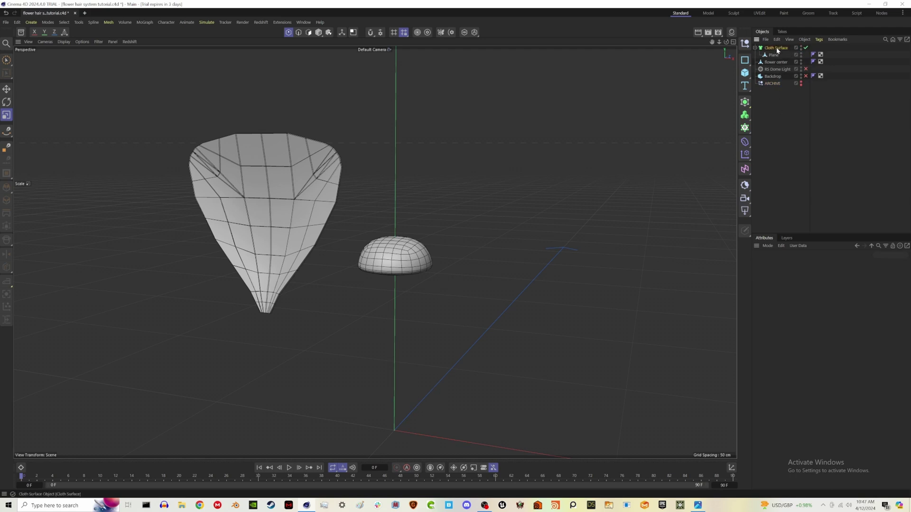
# Copy the Cloth Surface with its plane into the ARCHIVE null, and merge the original into a single polygon object with Connect Objects + Delete
pyautogui.keyDown('ctrl'); pyautogui.moveTo(777, 51); pyautogui.dragTo(758, 86); pyautogui.keyUp('ctrl')
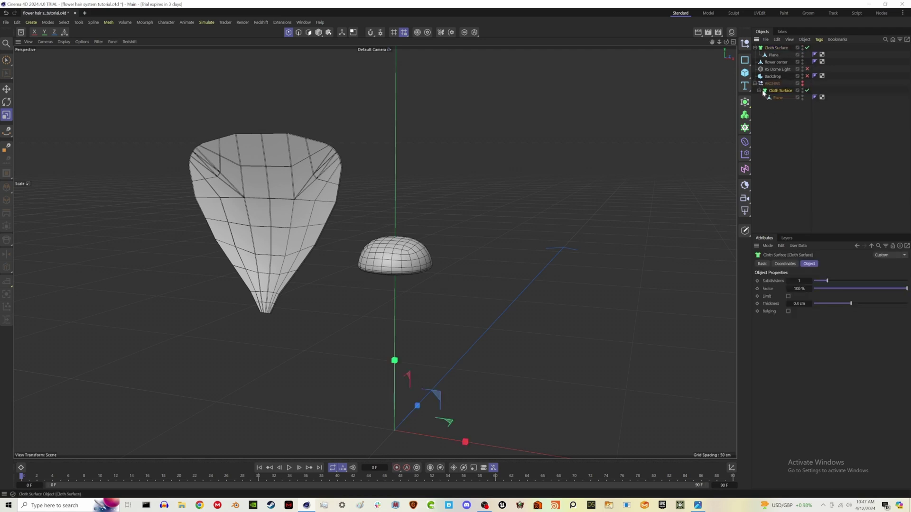
pyautogui.click(755, 83)
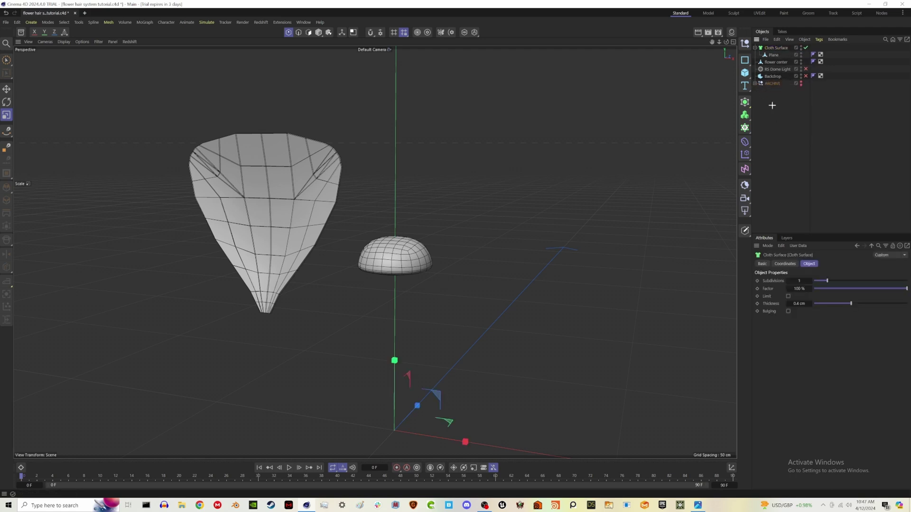
pyautogui.rightClick(782, 49)
pyautogui.click(815, 237)
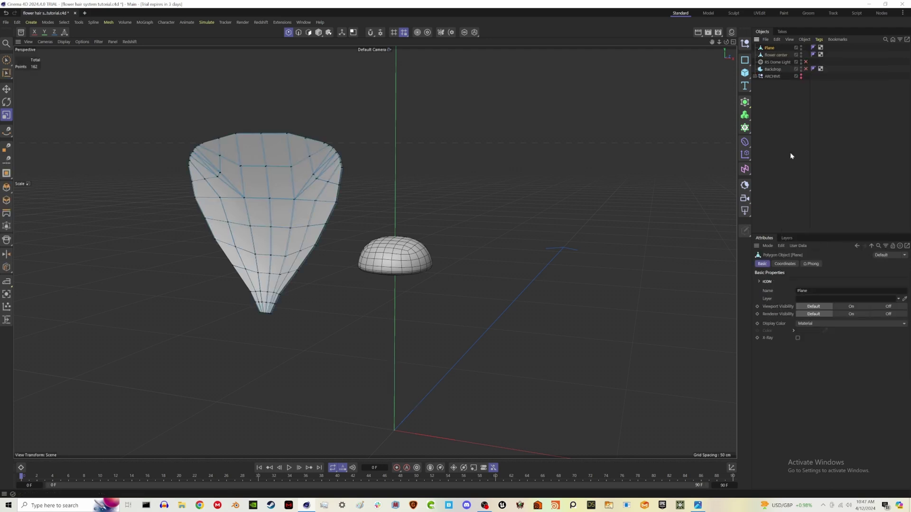
# Apply a Remesh generator to the petal plane with Adaptiveness at 0% and only Symmetric X enabled
pyautogui.click(744, 102)
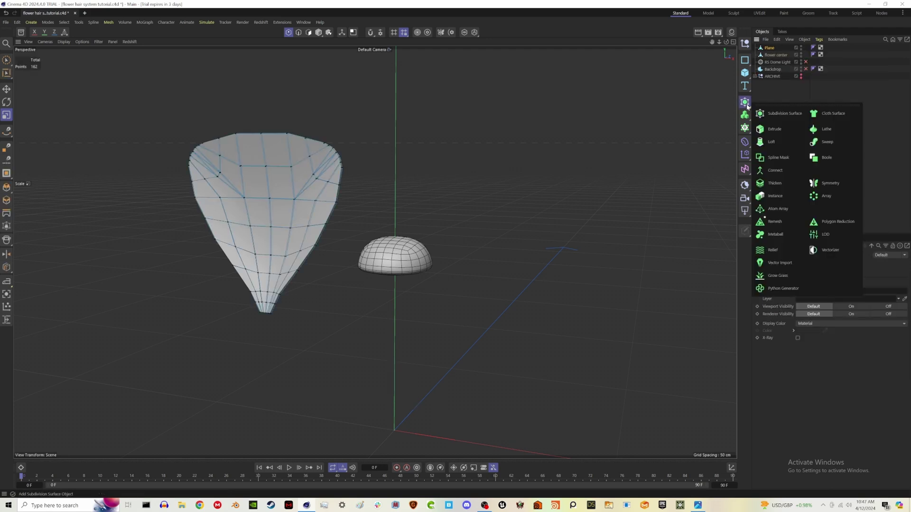
pyautogui.click(784, 222)
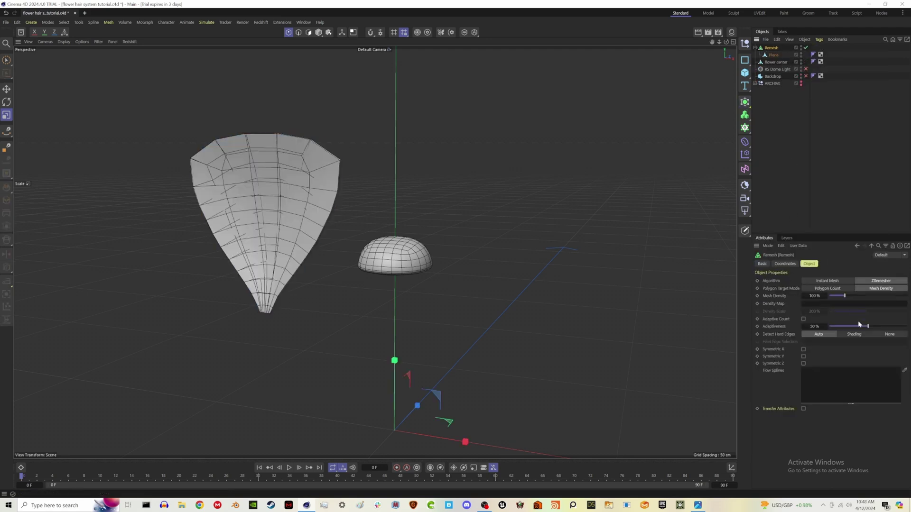
pyautogui.moveTo(860, 324); pyautogui.dragTo(797, 328)
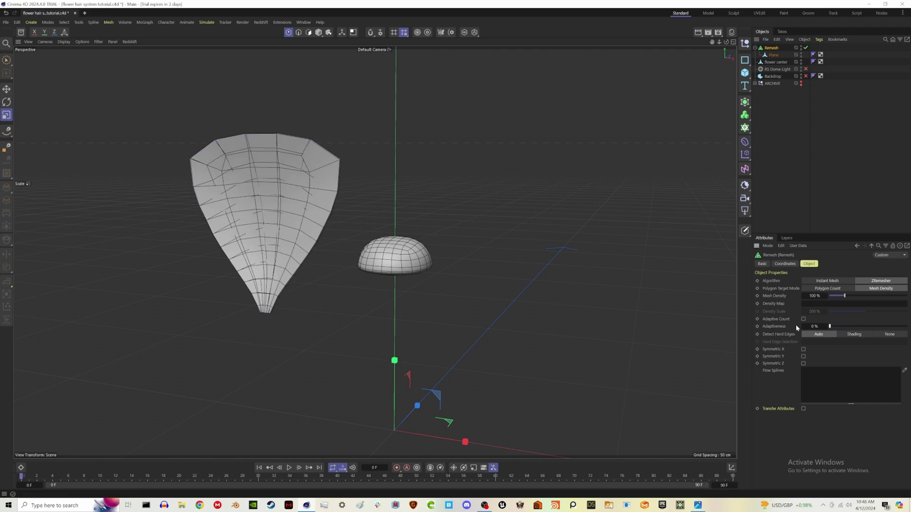
pyautogui.click(804, 356)
pyautogui.click(804, 358)
pyautogui.click(804, 364)
pyautogui.click(804, 365)
pyautogui.click(803, 349)
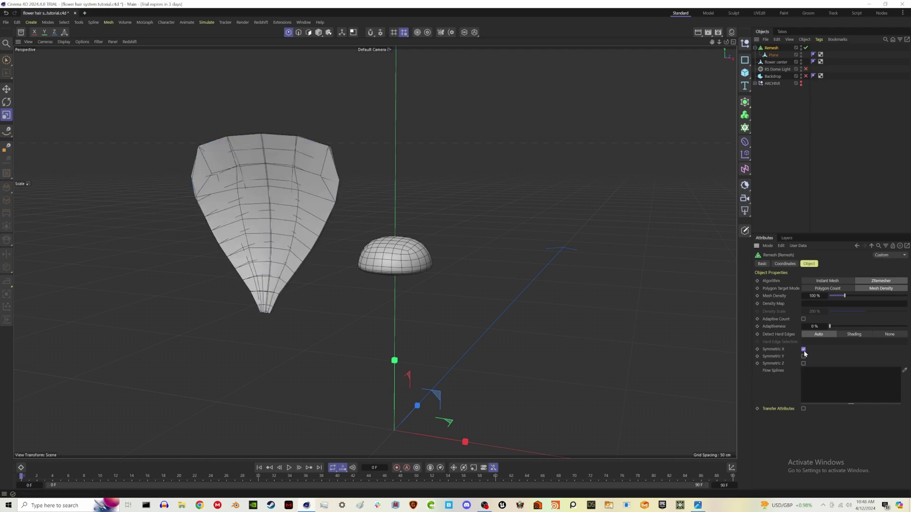
# Convert the Remesh generator to an editable polygon object and rename it petal
pyautogui.moveTo(280, 214)
pyautogui.keyDown('alt'); pyautogui.mouseDown()
pyautogui.moveTo(192, 221)
pyautogui.moveTo(285, 222)
pyautogui.mouseUp(); pyautogui.keyUp('alt')
pyautogui.press('c')
pyautogui.doubleClick(775, 48)
pyautogui.write('petal')
pyautogui.press('Return')
# Center the petal's axis on its geometry and switch to Model mode
pyautogui.click(79, 22)
pyautogui.click(190, 162)
pyautogui.click(318, 32)
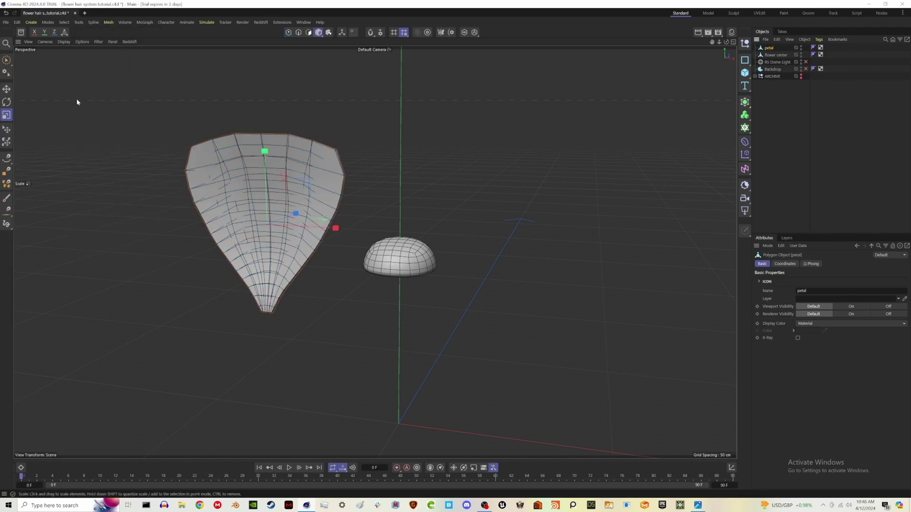
# Pull both lower side edges of the petal outward with the Magnet tool in Polygon mode to widen its lower half
pyautogui.click(7, 60)
pyautogui.press('n')
pyautogui.click(308, 33)
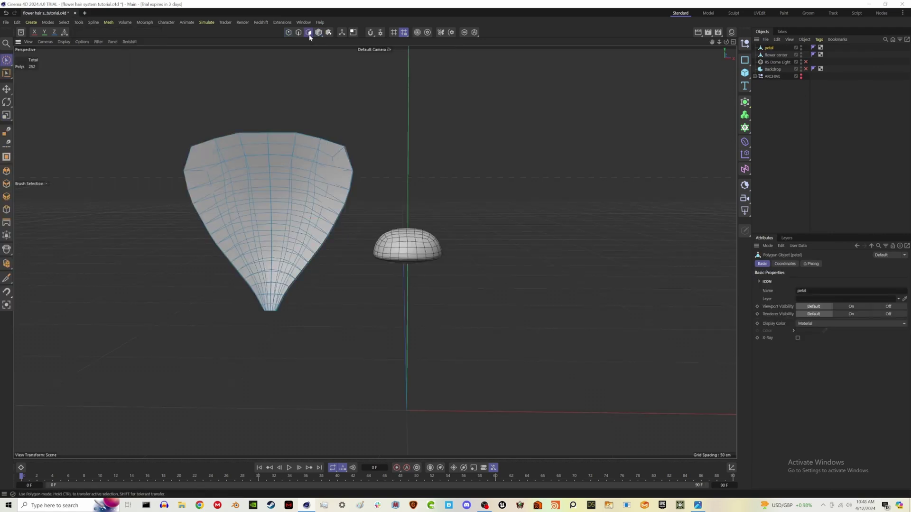
pyautogui.click(7, 292)
pyautogui.moveTo(298, 273); pyautogui.dragTo(315, 274)
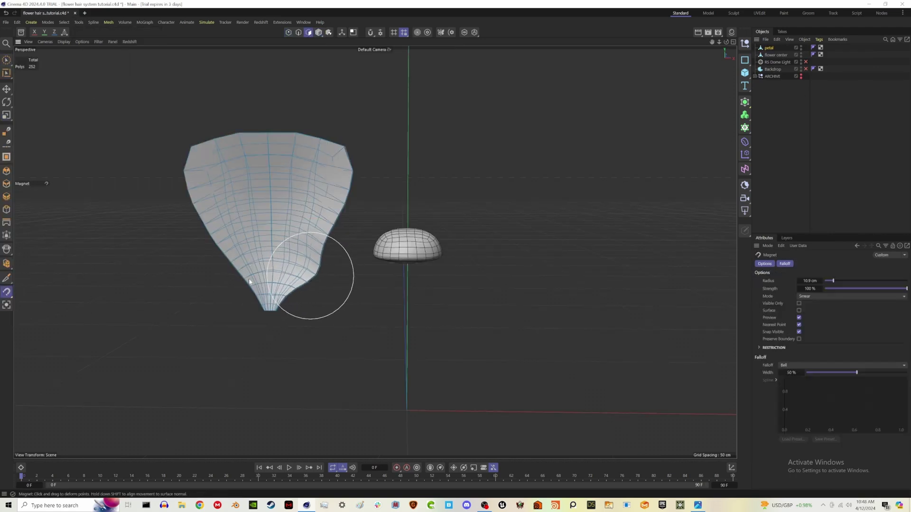
pyautogui.moveTo(242, 279); pyautogui.dragTo(230, 281)
pyautogui.moveTo(221, 245); pyautogui.dragTo(208, 246)
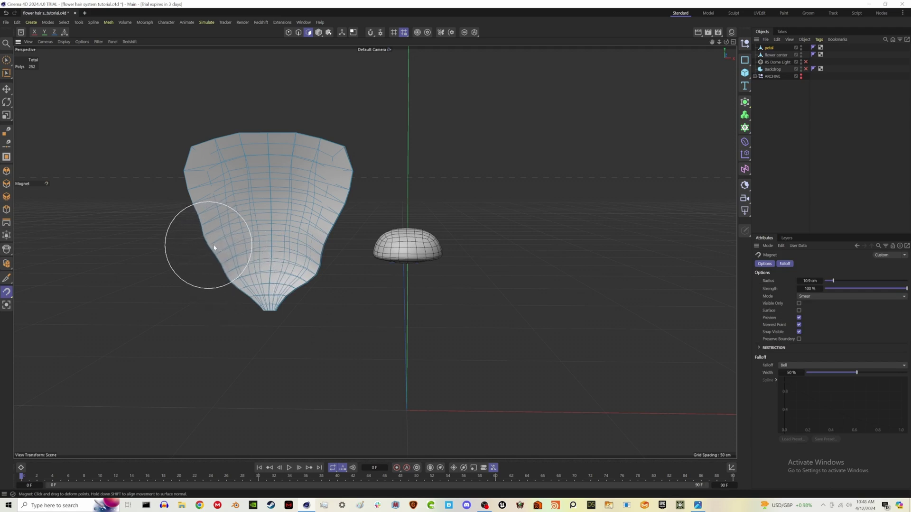
# Round the petal's lower sides further with the Magnet tool and pinch its base into a narrow stem
pyautogui.moveTo(326, 237)
pyautogui.mouseDown()
pyautogui.moveTo(336, 240)
pyautogui.moveTo(319, 274)
pyautogui.mouseUp()
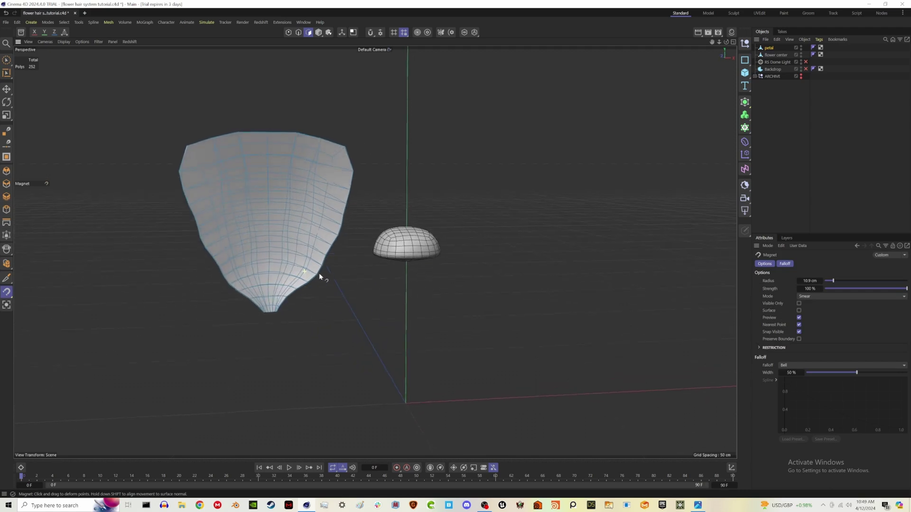
pyautogui.moveTo(229, 275)
pyautogui.mouseDown()
pyautogui.moveTo(220, 274)
pyautogui.moveTo(245, 293)
pyautogui.moveTo(285, 302)
pyautogui.moveTo(271, 322)
pyautogui.moveTo(257, 300)
pyautogui.moveTo(285, 297)
pyautogui.mouseUp()
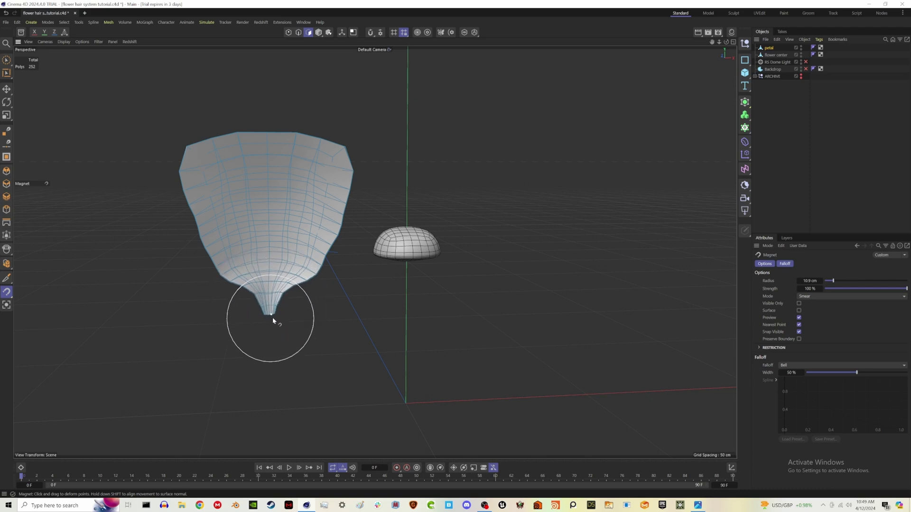
pyautogui.moveTo(209, 248)
pyautogui.keyDown('alt'); pyautogui.mouseDown()
pyautogui.moveTo(88, 255)
pyautogui.moveTo(198, 250)
pyautogui.mouseUp(); pyautogui.keyUp('alt')
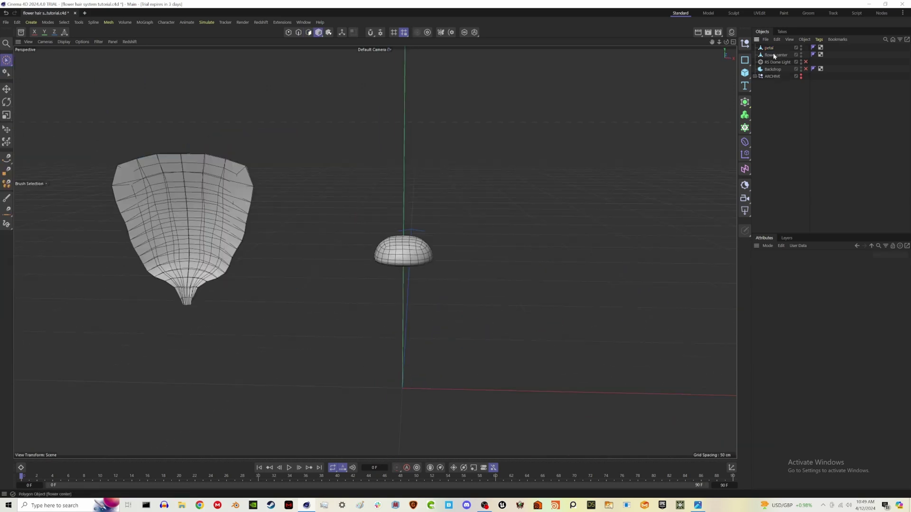
# Add a Hair object to the flower center and delete all of its default guides
pyautogui.click(775, 56)
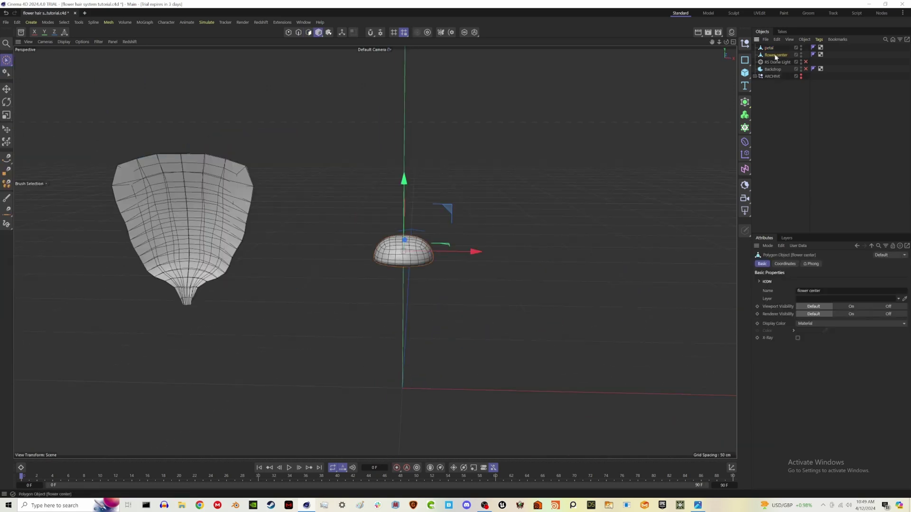
pyautogui.click(207, 22)
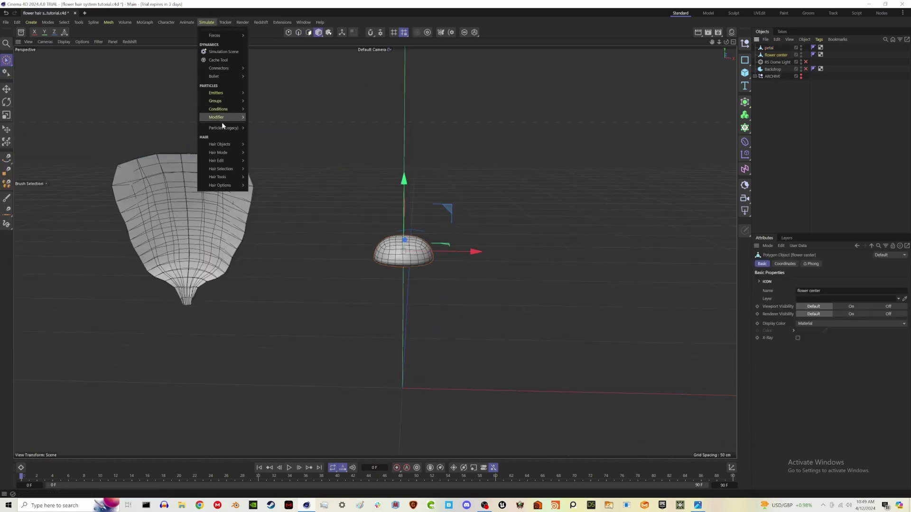
pyautogui.moveTo(220, 148)
pyautogui.click(260, 147)
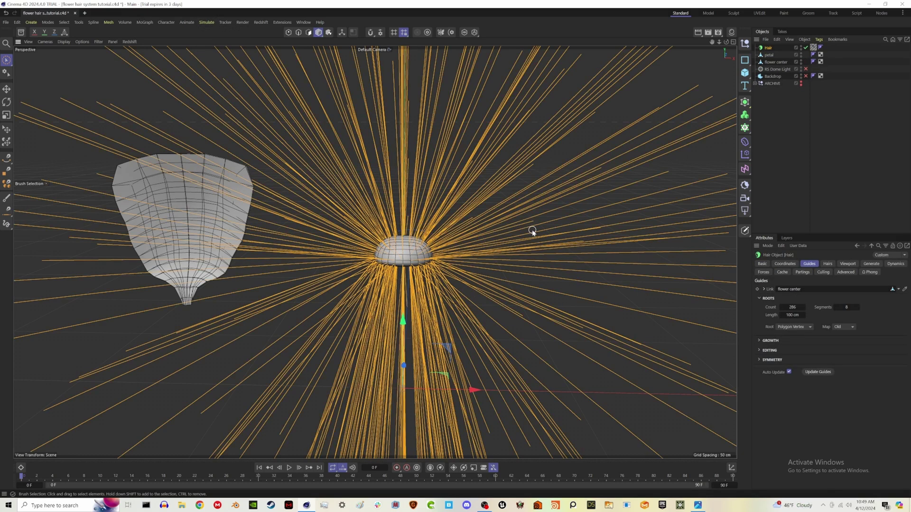
pyautogui.press('Delete')
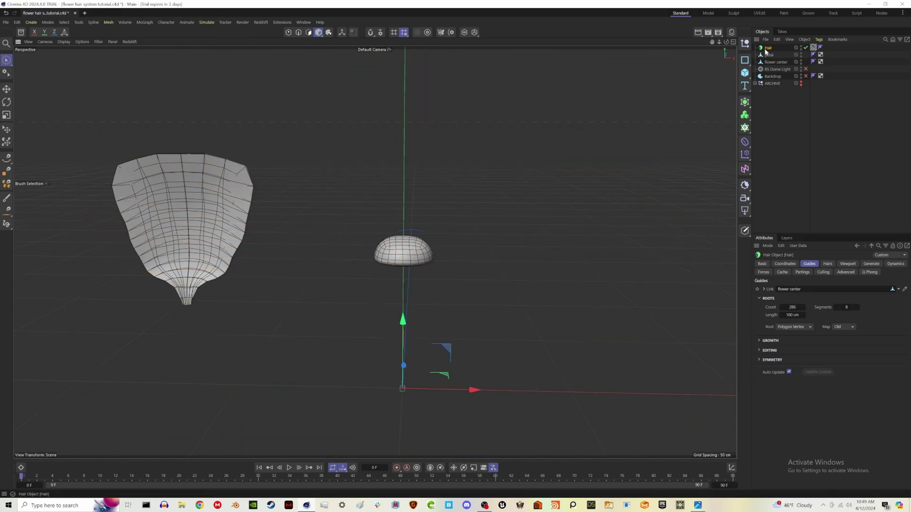
# Switch to the Groom layout and set the Add Guides tool to radius 10, step 1 and count 1
pyautogui.click(807, 14)
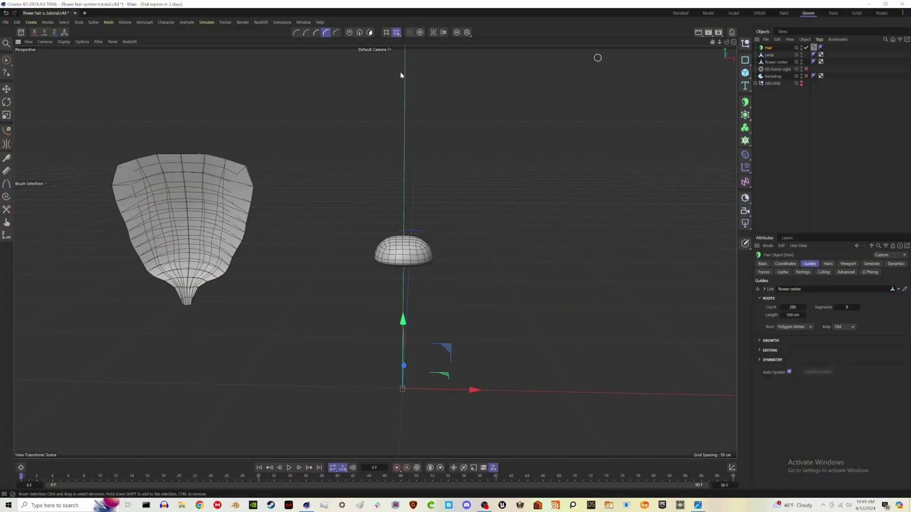
pyautogui.click(6, 132)
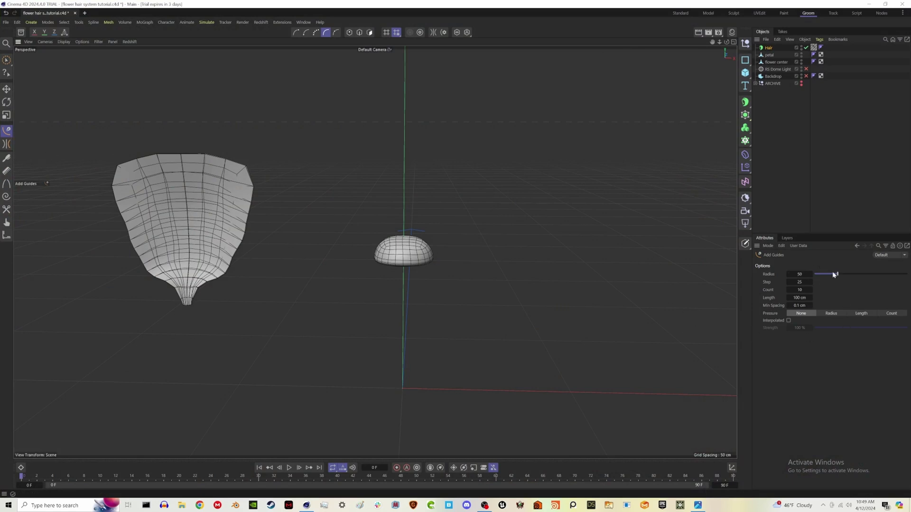
pyautogui.moveTo(833, 274); pyautogui.dragTo(827, 277)
pyautogui.click(806, 283)
pyautogui.click(802, 290)
pyautogui.write('1')
pyautogui.scroll(6, 409, 268)
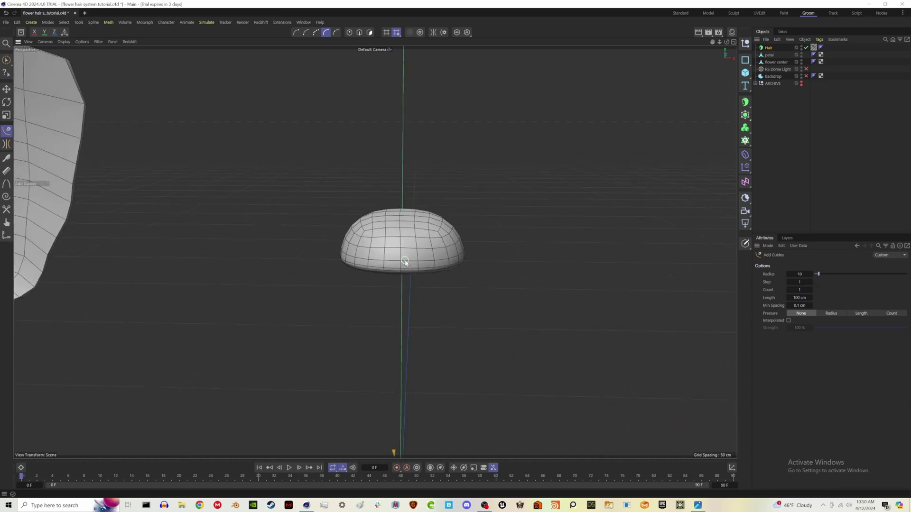
# Add four single hair guides spaced roughly evenly around the lower rim of the flower center
pyautogui.click(401, 269)
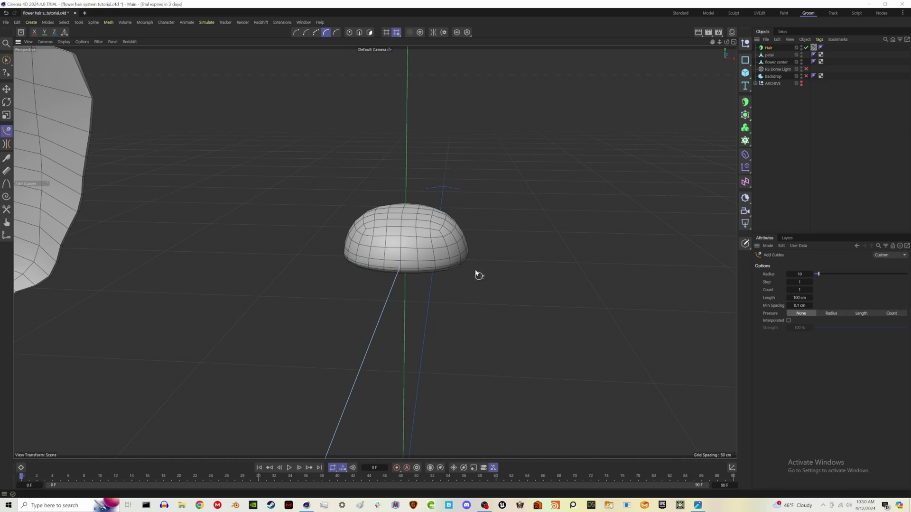
pyautogui.keyDown('alt'); pyautogui.moveTo(457, 262); pyautogui.dragTo(342, 270); pyautogui.keyUp('alt')
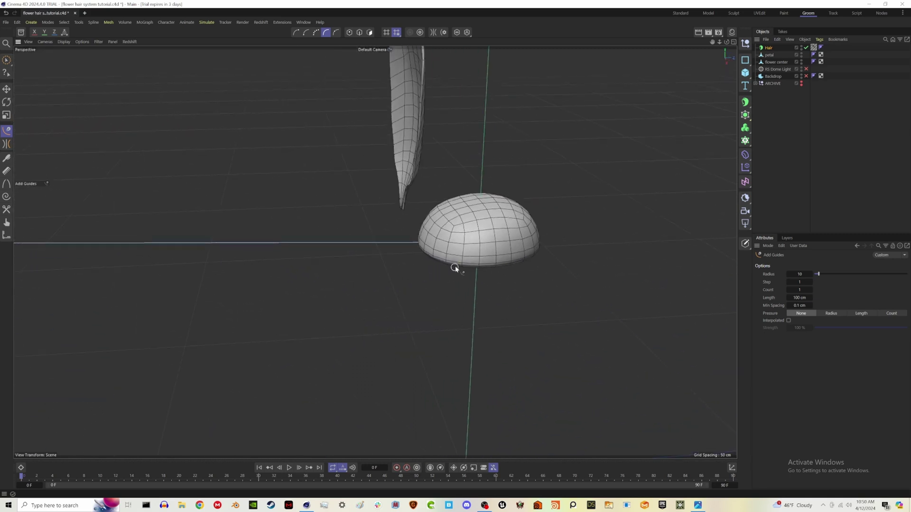
pyautogui.click(496, 260)
pyautogui.keyDown('alt'); pyautogui.moveTo(537, 259); pyautogui.dragTo(456, 309); pyautogui.keyUp('alt')
pyautogui.click(550, 318)
pyautogui.click(309, 355)
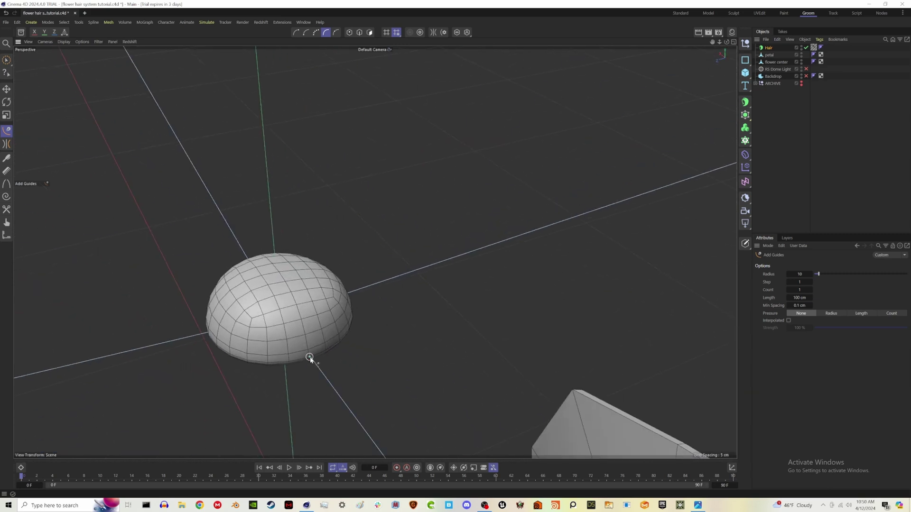
pyautogui.keyDown('alt'); pyautogui.moveTo(327, 337); pyautogui.dragTo(211, 328); pyautogui.keyUp('alt')
pyautogui.scroll(-8, 344, 326)
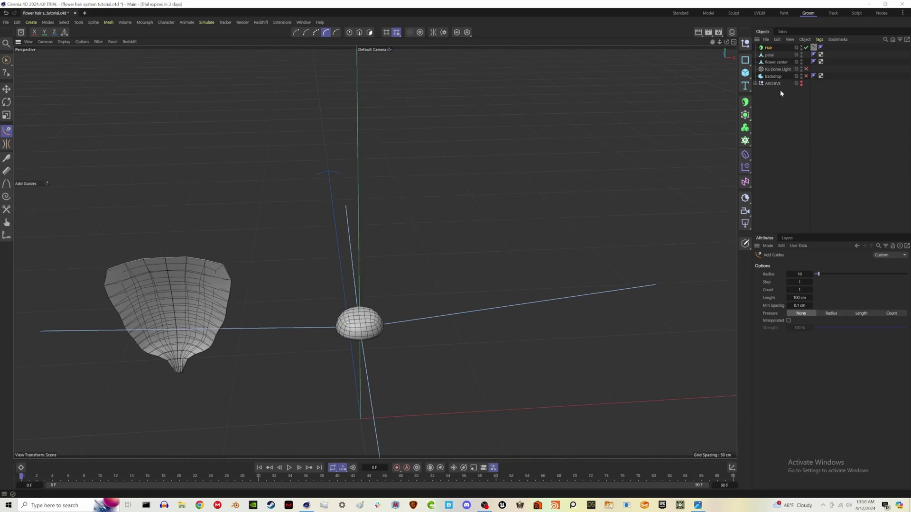
# Set the Hair object's guide length to 46 cm
pyautogui.click(769, 48)
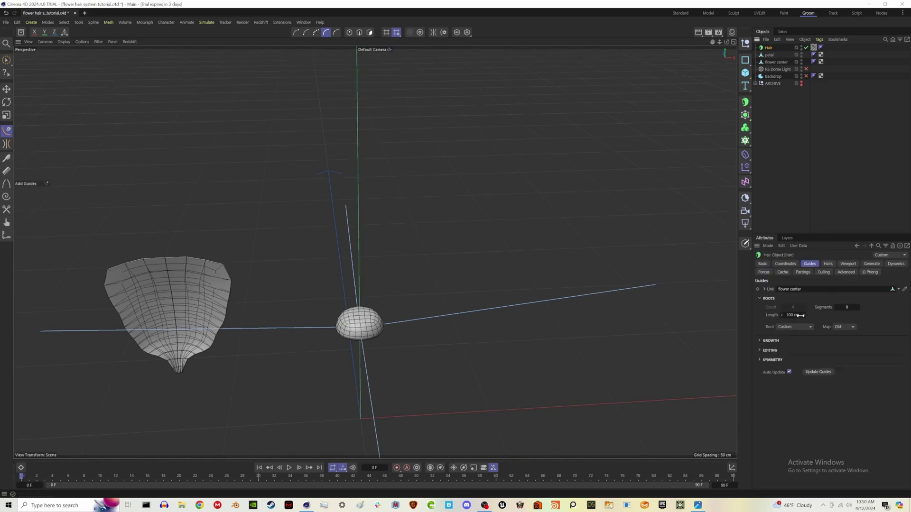
pyautogui.moveTo(793, 316); pyautogui.dragTo(767, 316)
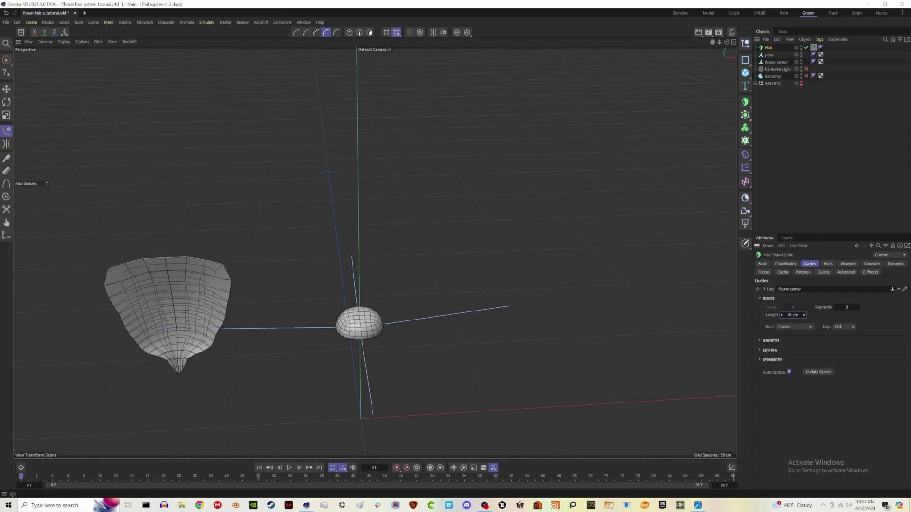
pyautogui.keyDown('alt'); pyautogui.moveTo(437, 296); pyautogui.dragTo(462, 263, button='middle'); pyautogui.keyUp('alt')
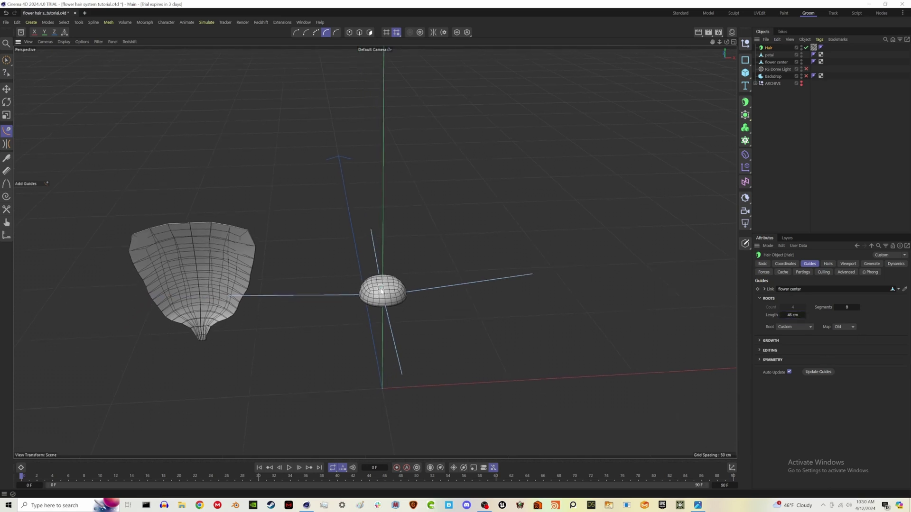
pyautogui.keyDown('alt'); pyautogui.moveTo(379, 289); pyautogui.dragTo(376, 288); pyautogui.keyUp('alt')
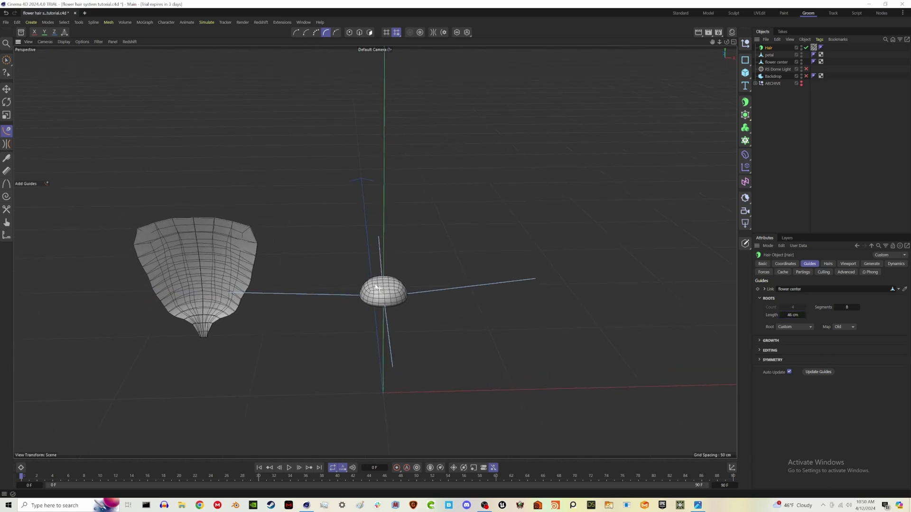
# Set the Hair object's generate type to Instance and assign petal as the instanced object
pyautogui.click(871, 263)
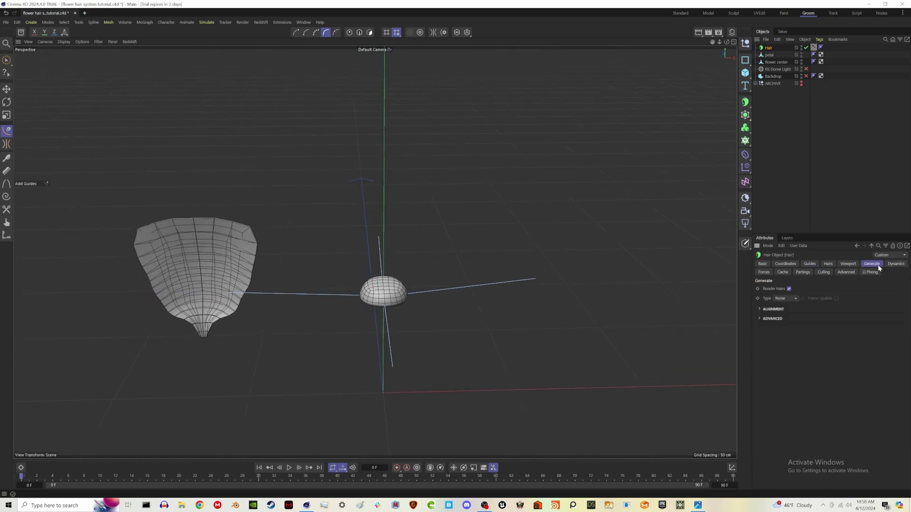
pyautogui.click(792, 299)
pyautogui.click(788, 354)
pyautogui.click(767, 310)
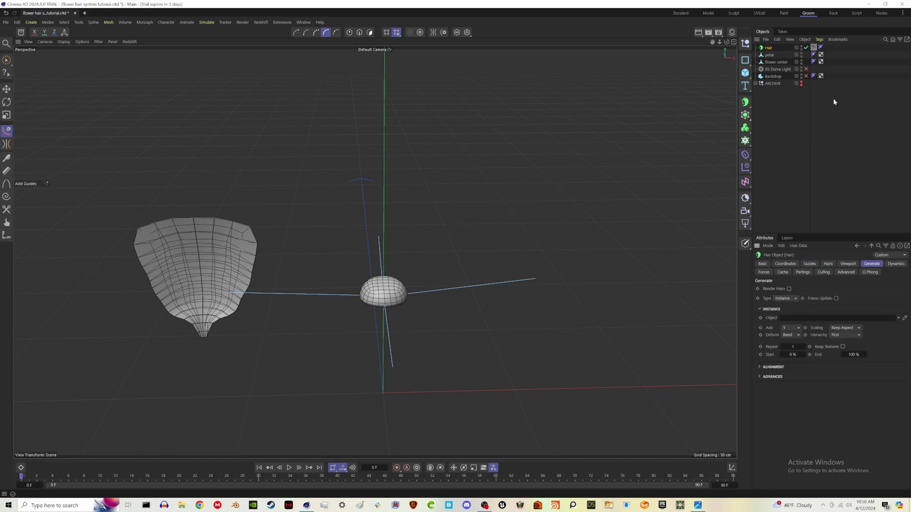
pyautogui.moveTo(771, 57); pyautogui.dragTo(815, 319)
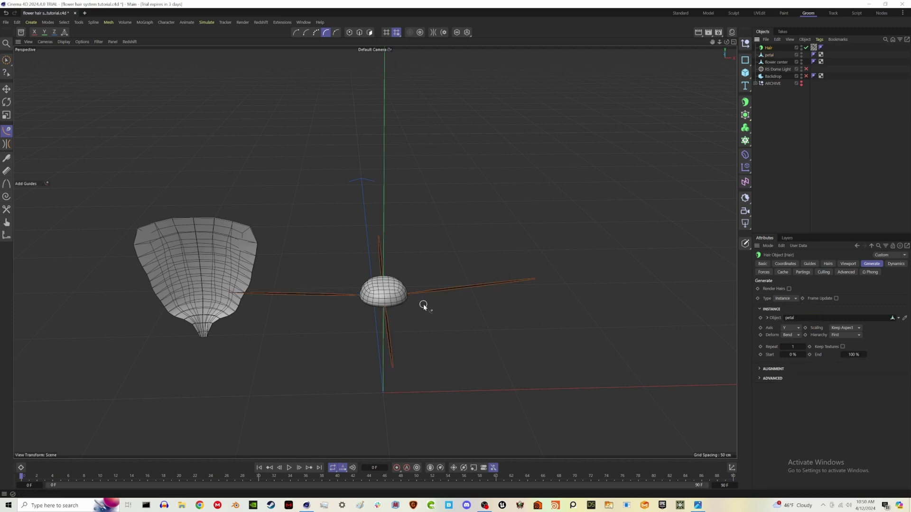
# Display the model with smooth shading and set the Hair object's instance alignment to Look Y
pyautogui.press('n')
pyautogui.press('a')
pyautogui.scroll(5, 398, 300)
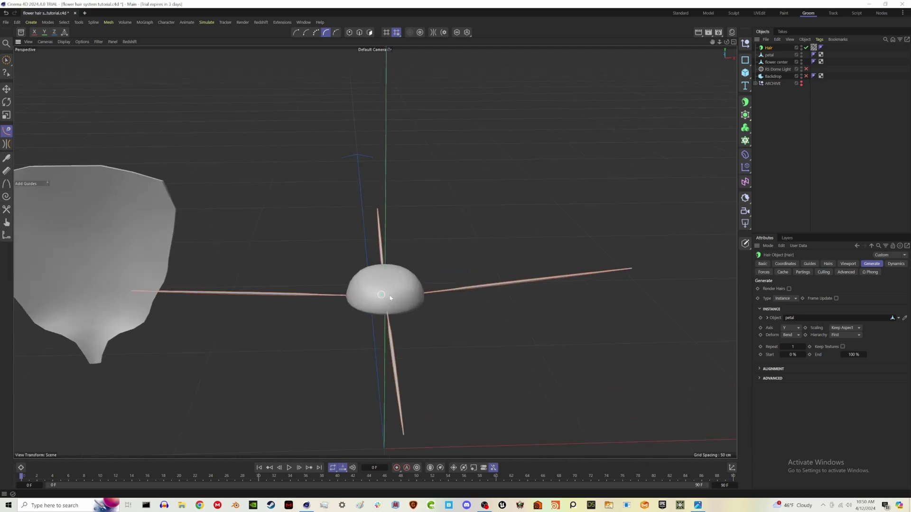
pyautogui.keyDown('alt'); pyautogui.moveTo(390, 297); pyautogui.dragTo(362, 290); pyautogui.keyUp('alt')
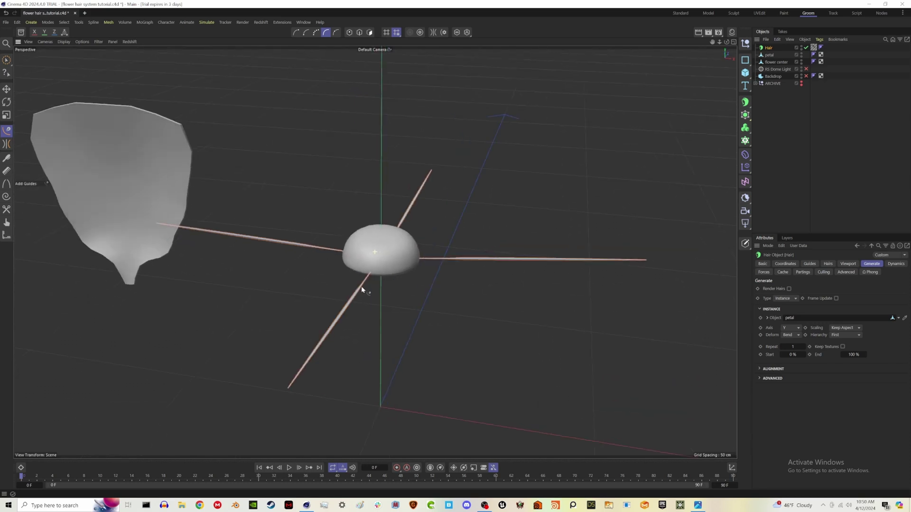
pyautogui.click(796, 335)
pyautogui.click(796, 338)
pyautogui.click(780, 370)
pyautogui.click(803, 379)
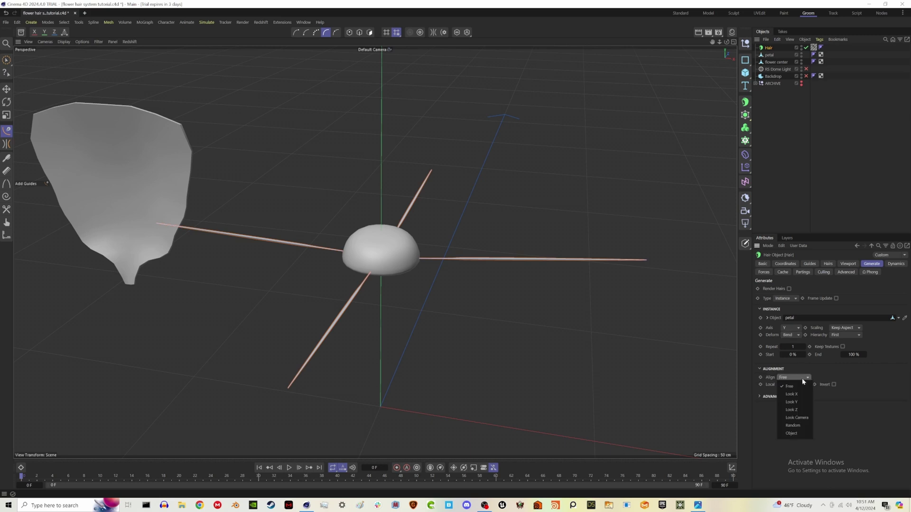
pyautogui.click(799, 403)
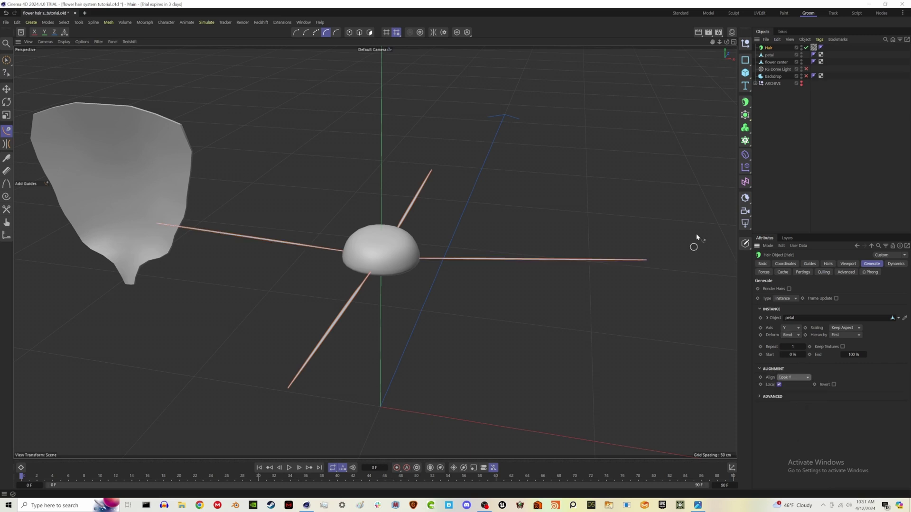
# Set the hair material's thickness to about 25.5 cm at the root and 22.6 cm at the tip
pyautogui.click(814, 48)
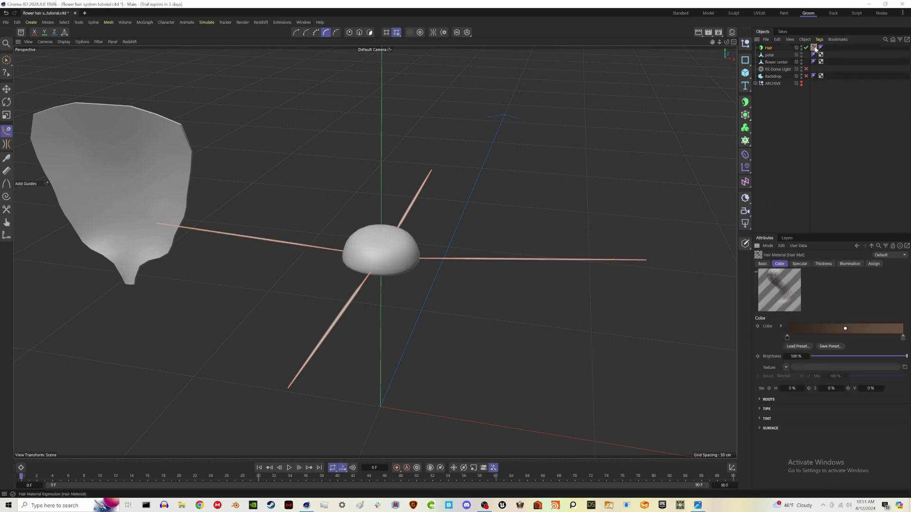
pyautogui.click(825, 264)
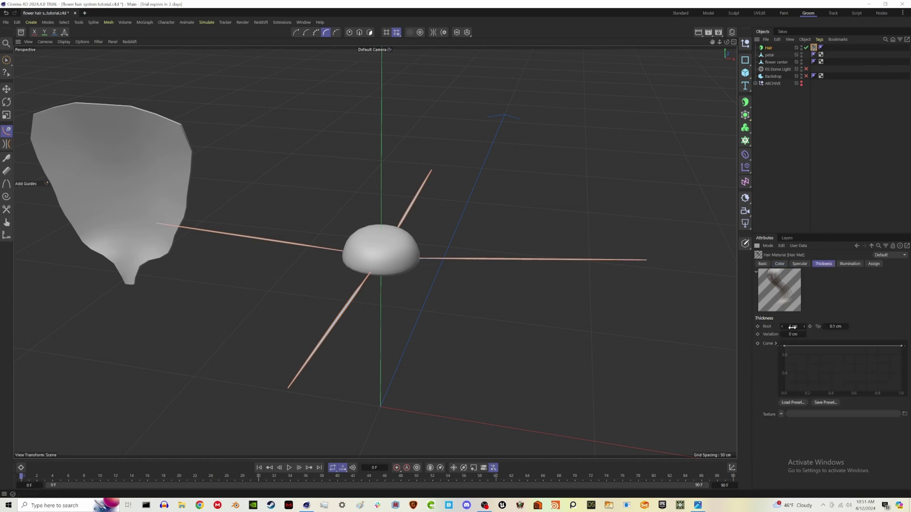
pyautogui.moveTo(792, 327); pyautogui.dragTo(854, 327)
pyautogui.moveTo(846, 326); pyautogui.dragTo(753, 327)
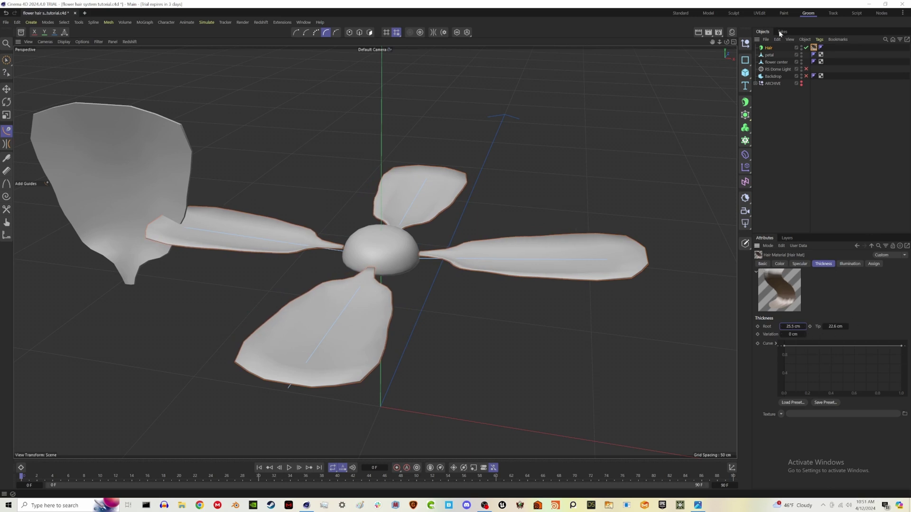
# Set the Hair object's root offset to -0.5 cm
pyautogui.click(768, 48)
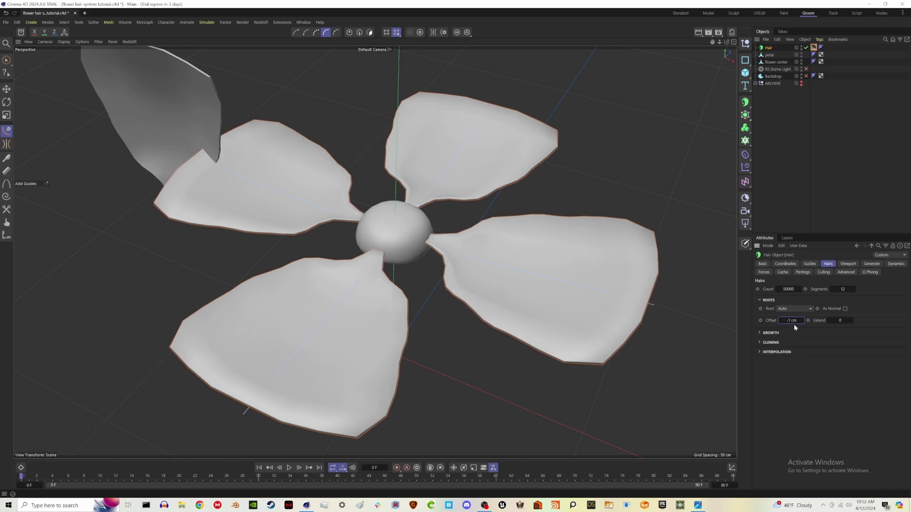
pyautogui.moveTo(794, 324); pyautogui.dragTo(793, 323)
pyautogui.press('Return')
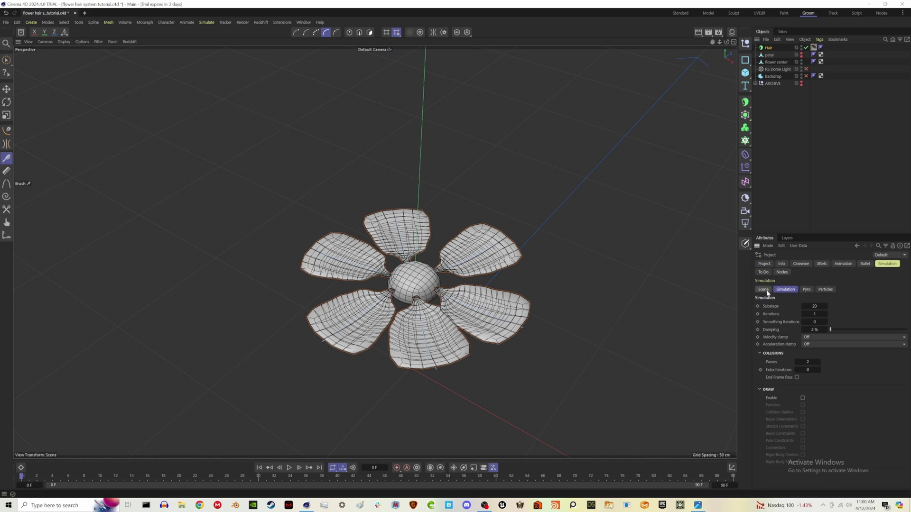
# Set the project's simulation gravity to 0 cm and add a Turbulence force with scale about 9%
pyautogui.click(763, 290)
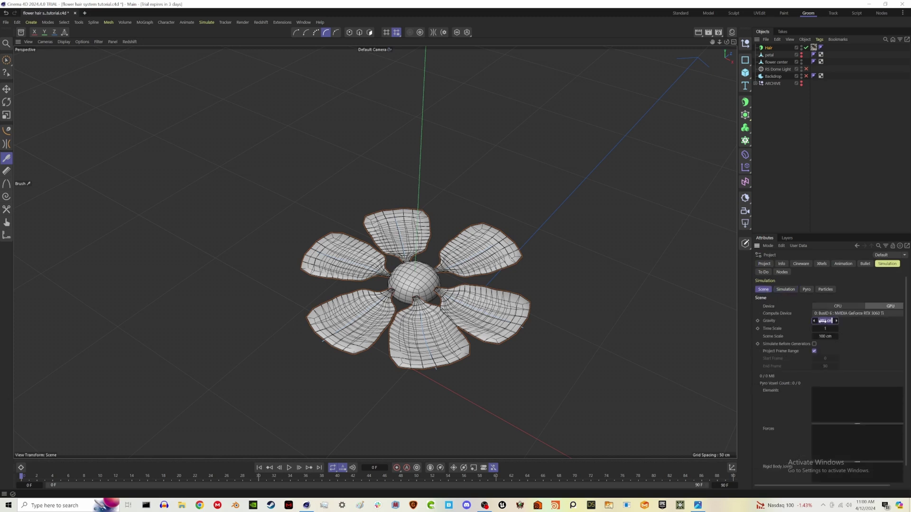
pyautogui.click(207, 22)
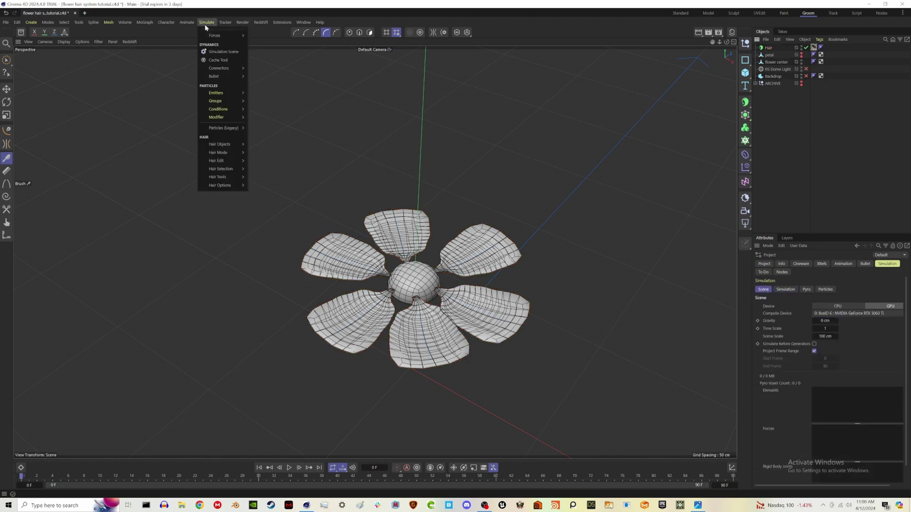
pyautogui.moveTo(223, 36)
pyautogui.click(262, 95)
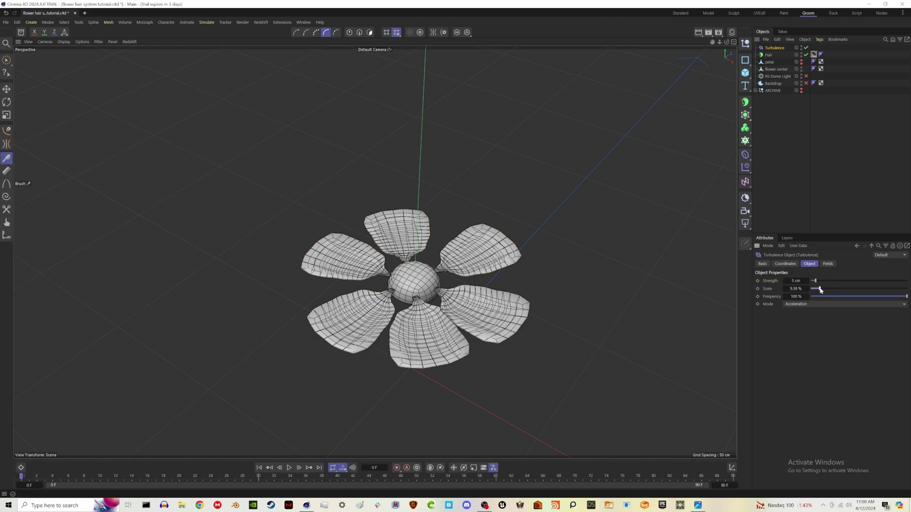
pyautogui.click(817, 188)
# Preview the petal simulation, set the Hair object's own gravity to 0 and preview the simulation again from the start
pyautogui.click(289, 468)
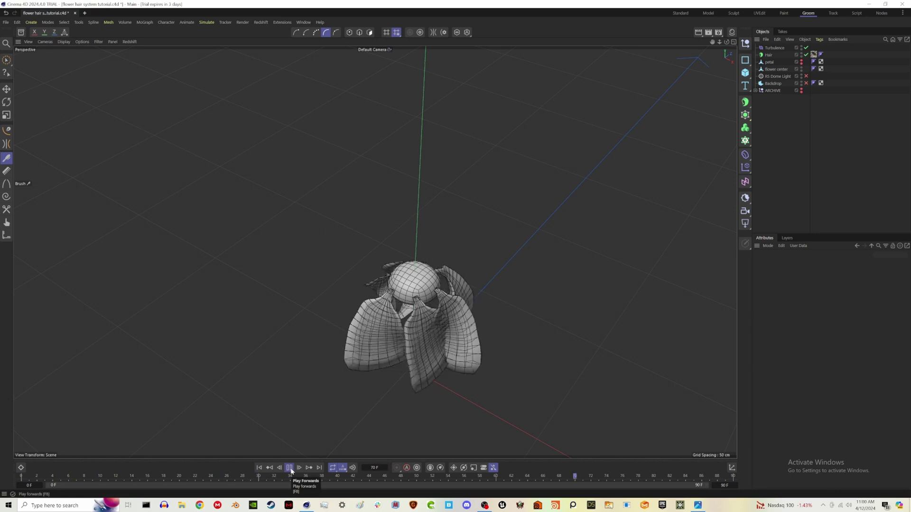
pyautogui.click(289, 469)
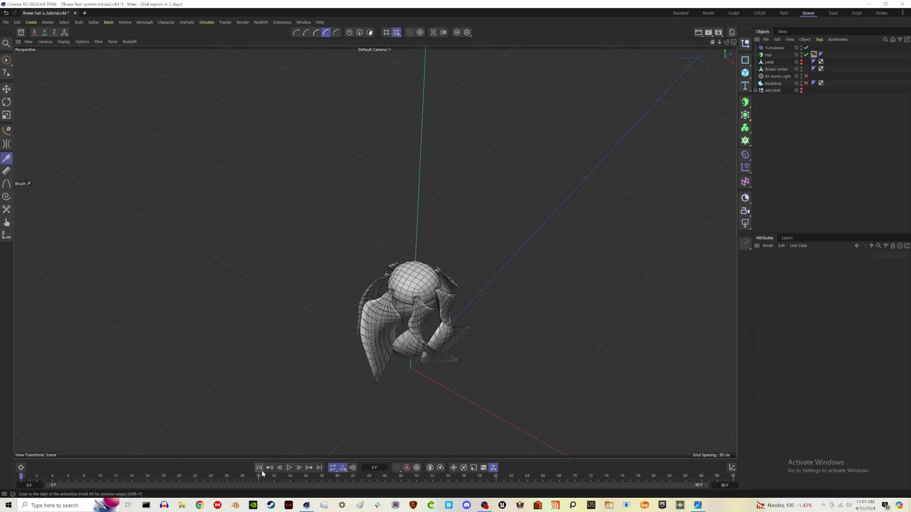
pyautogui.click(770, 56)
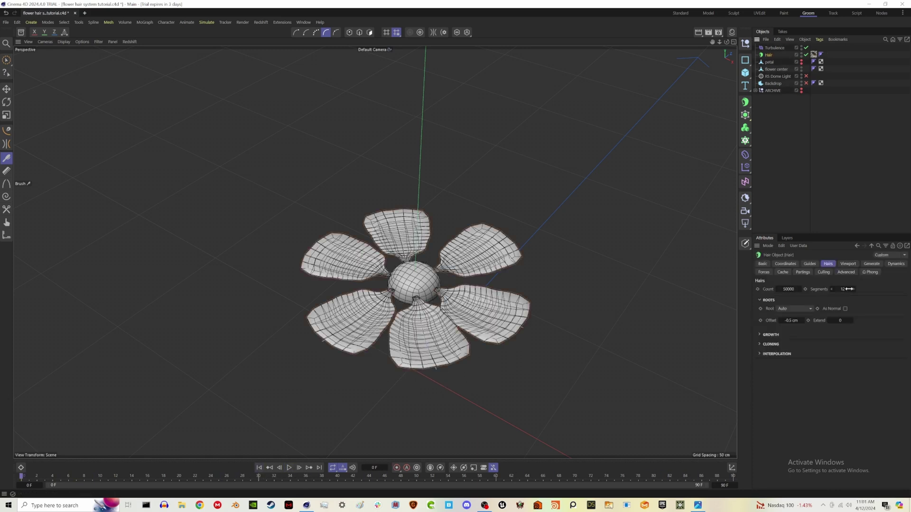
pyautogui.click(765, 273)
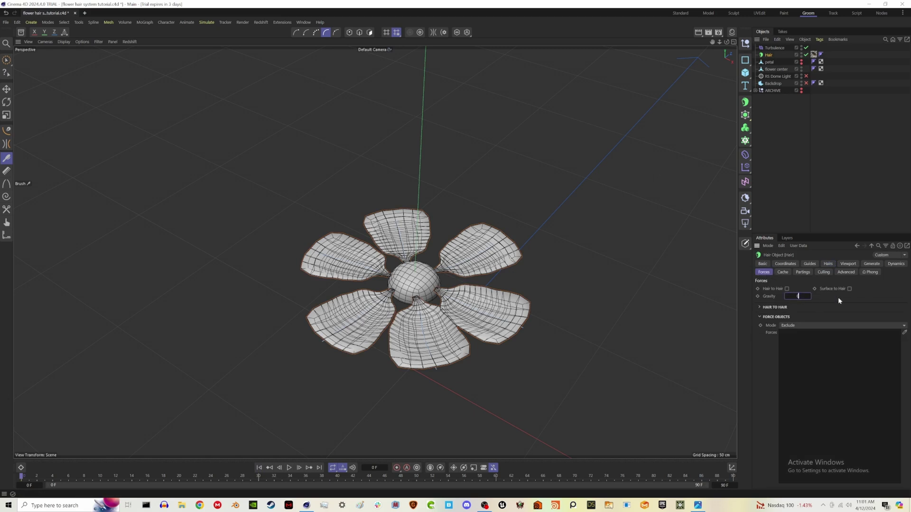
pyautogui.click(290, 468)
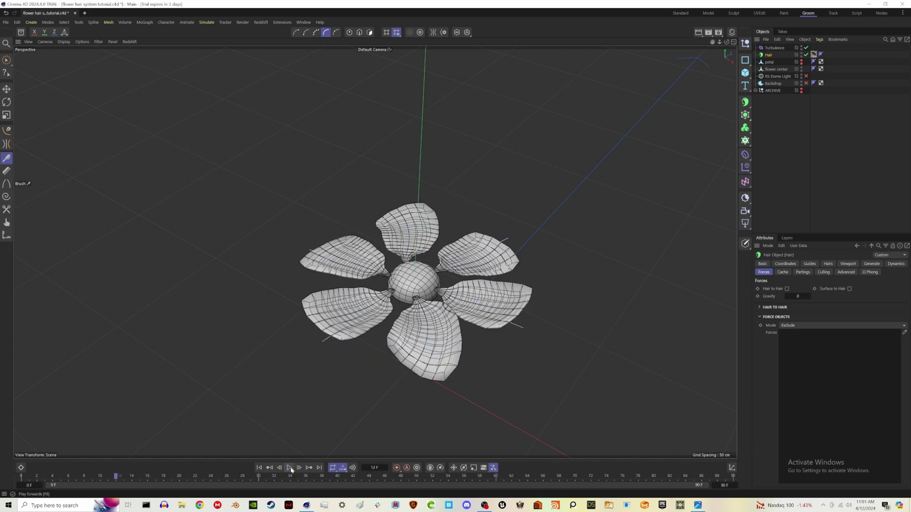
pyautogui.click(288, 469)
pyautogui.click(258, 469)
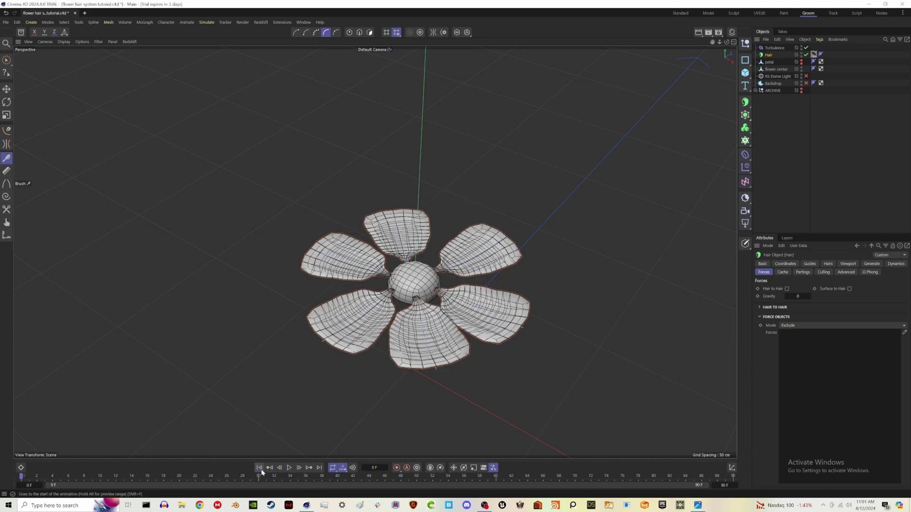
# View the flower from above in smooth shading, play the turbulence simulation and return to the first frame
pyautogui.click(892, 264)
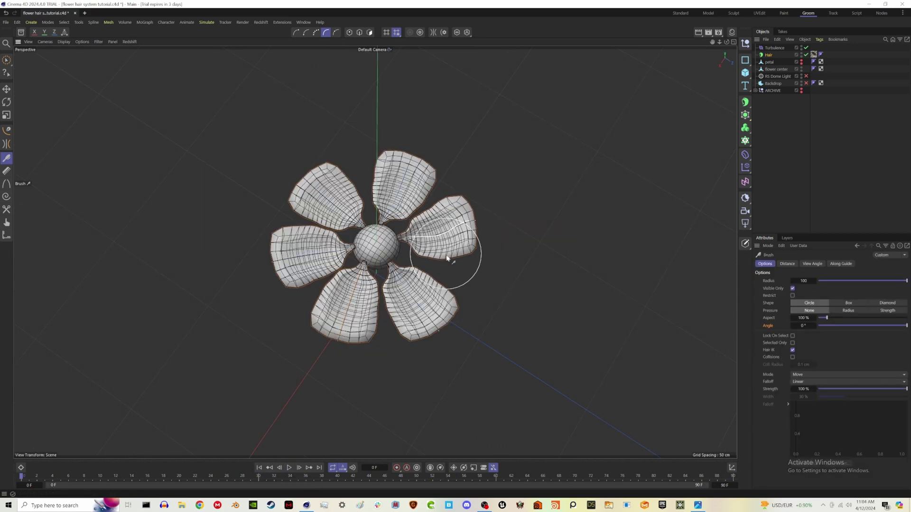
pyautogui.keyDown('alt'); pyautogui.moveTo(473, 245); pyautogui.dragTo(484, 312); pyautogui.keyUp('alt')
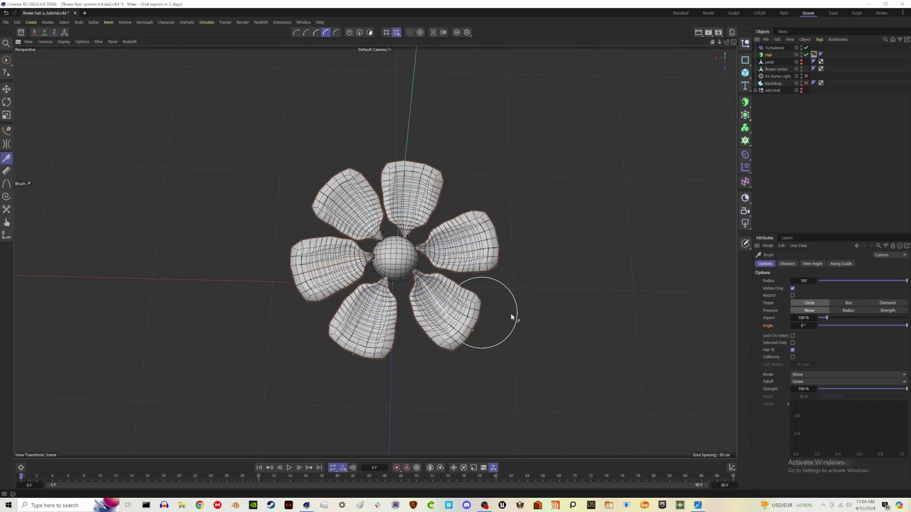
pyautogui.click(259, 469)
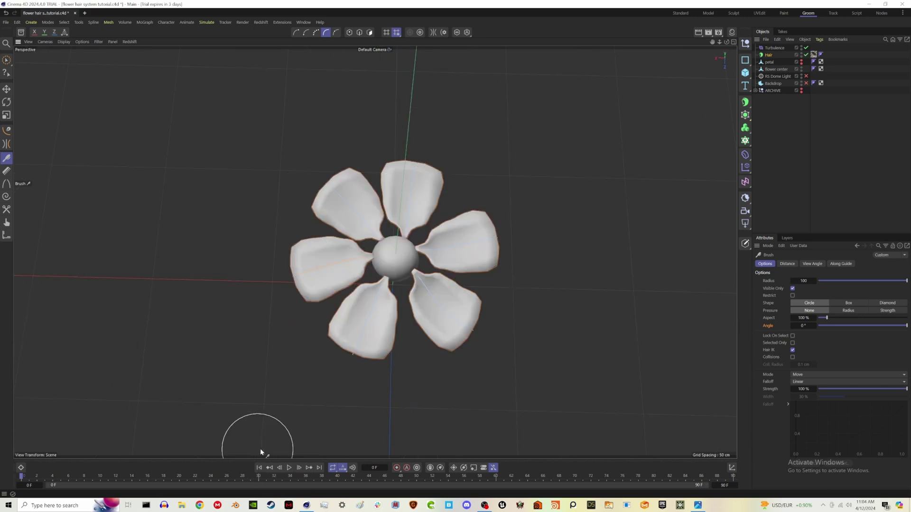
pyautogui.click(289, 469)
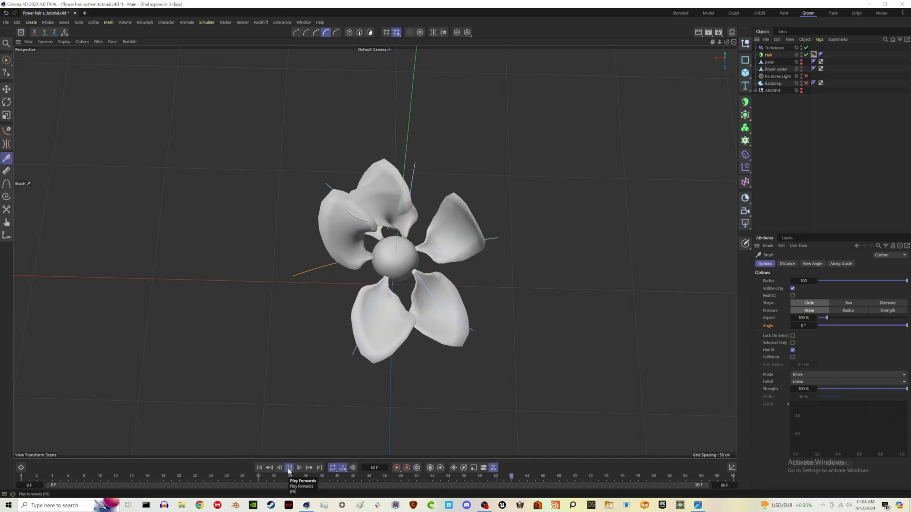
pyautogui.click(289, 468)
pyautogui.click(258, 468)
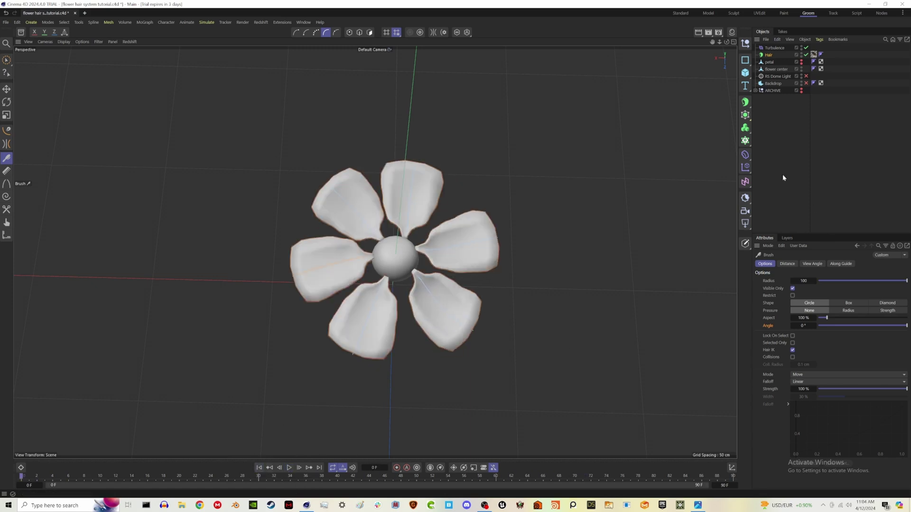
# Set the Hair object's dynamics rest hold to 20% and play the simulation on a 300-frame timeline
pyautogui.click(775, 48)
pyautogui.click(810, 265)
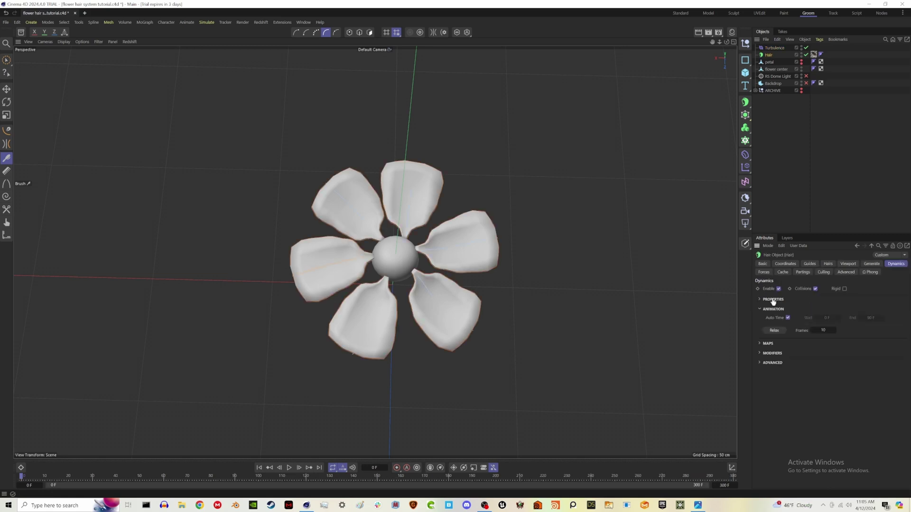
pyautogui.click(773, 301)
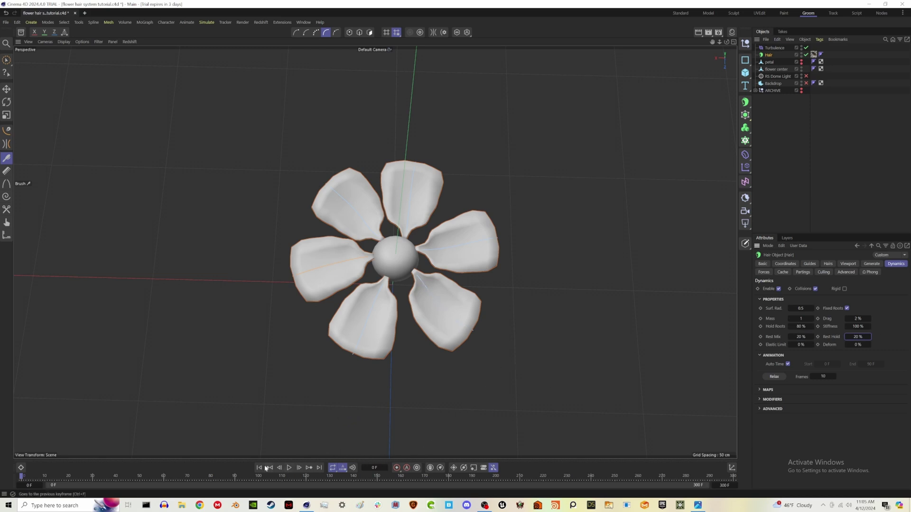
pyautogui.click(290, 468)
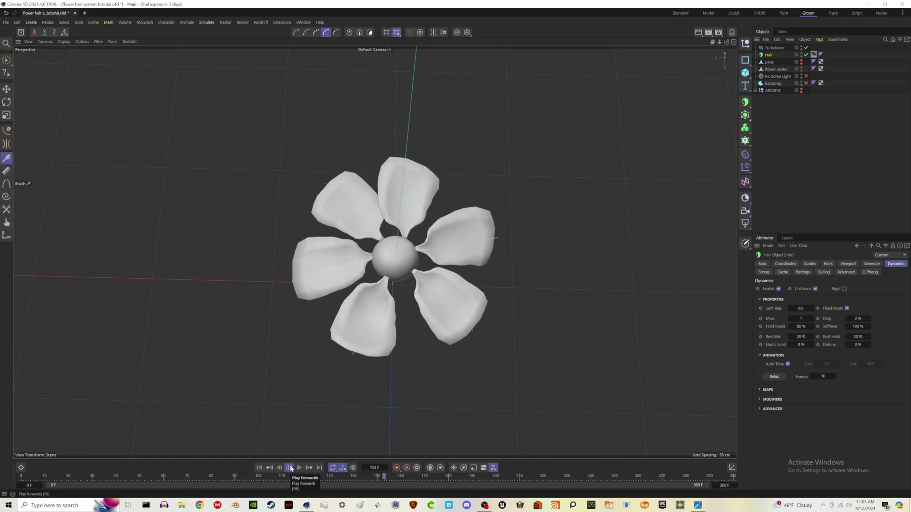
pyautogui.click(290, 469)
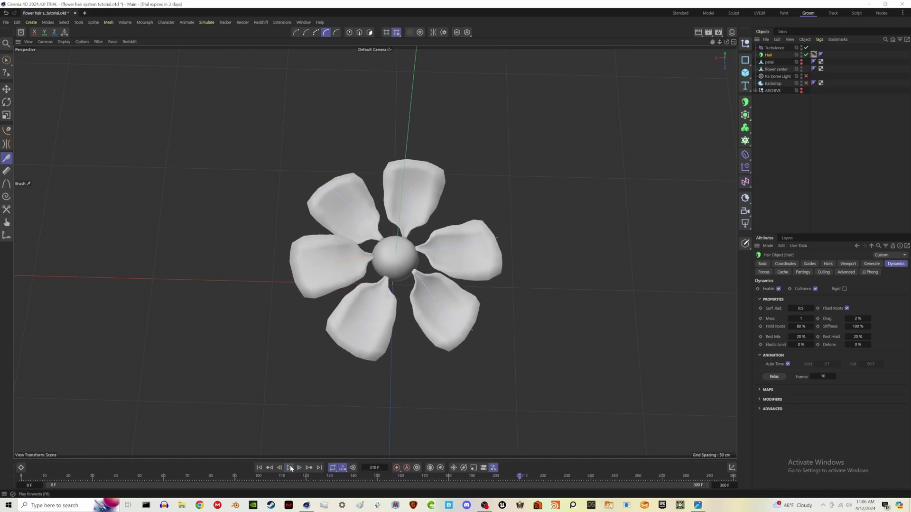
# Duplicate the Hair object as a second petal layer staggered between the first petals and activate the hair Brush tool
pyautogui.click(768, 115)
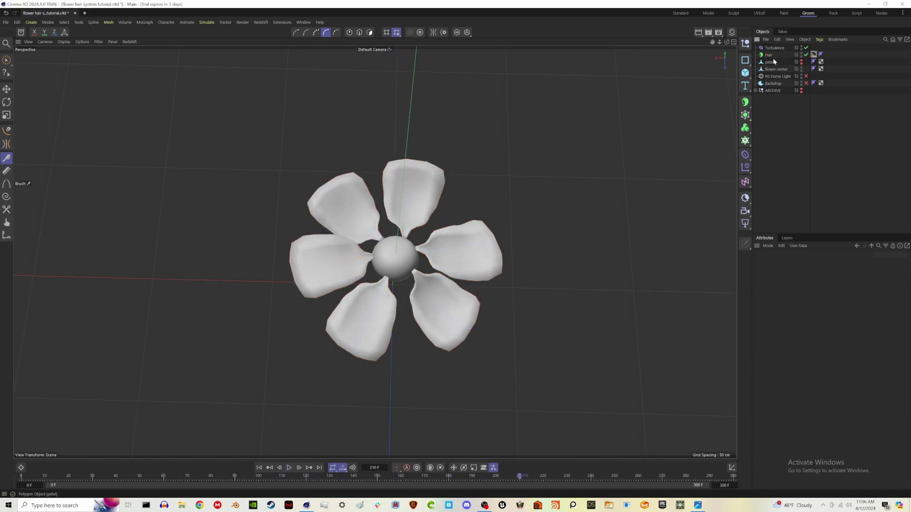
pyautogui.keyDown('ctrl'); pyautogui.moveTo(768, 54); pyautogui.dragTo(769, 55); pyautogui.keyUp('ctrl')
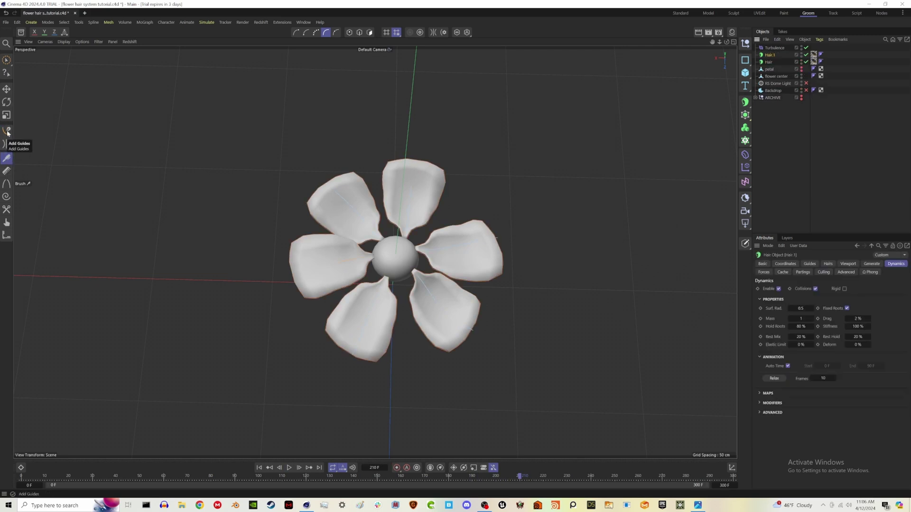
pyautogui.click(7, 158)
pyautogui.moveTo(560, 250)
pyautogui.keyDown('alt'); pyautogui.mouseDown()
pyautogui.moveTo(534, 428)
pyautogui.moveTo(494, 437)
pyautogui.moveTo(447, 409)
pyautogui.moveTo(435, 428)
pyautogui.moveTo(487, 434)
pyautogui.moveTo(462, 443)
pyautogui.moveTo(482, 447)
pyautogui.mouseUp(); pyautogui.keyUp('alt')
pyautogui.keyDown('alt'); pyautogui.moveTo(588, 423); pyautogui.dragTo(481, 374, button='middle'); pyautogui.keyUp('alt')
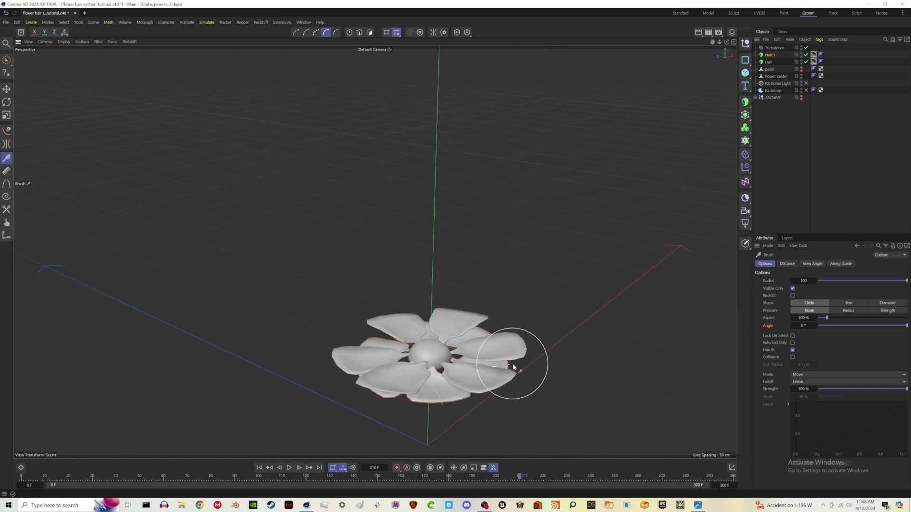
pyautogui.moveTo(513, 367)
pyautogui.keyDown('alt'); pyautogui.mouseDown()
pyautogui.moveTo(452, 368)
pyautogui.moveTo(482, 350)
pyautogui.mouseUp(); pyautogui.keyUp('alt')
pyautogui.keyDown('alt'); pyautogui.moveTo(551, 371); pyautogui.dragTo(547, 401); pyautogui.keyUp('alt')
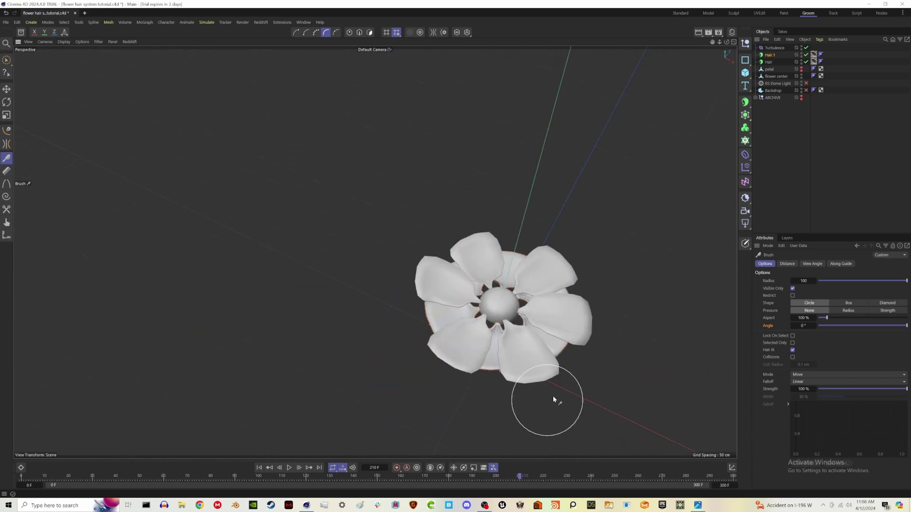
# Set the guide length of the duplicated Hair object to 31 cm and deselect it
pyautogui.click(769, 55)
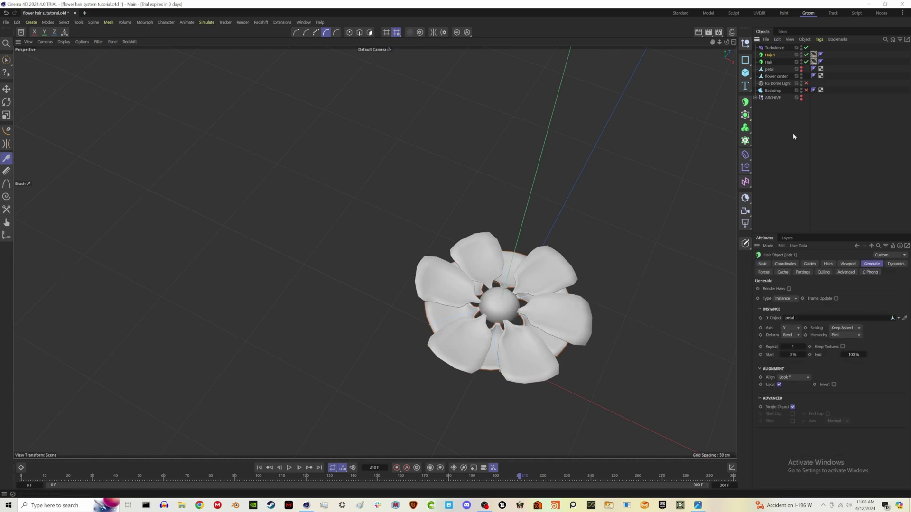
pyautogui.click(809, 264)
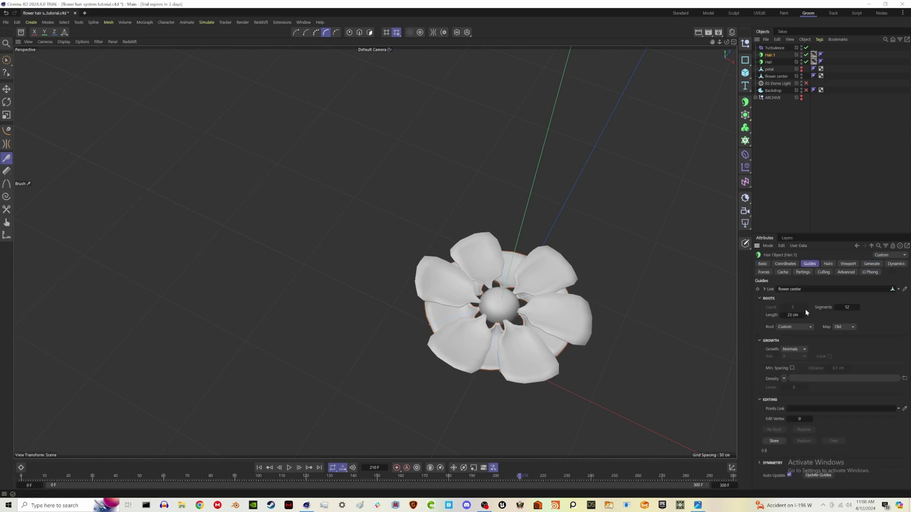
pyautogui.moveTo(793, 315); pyautogui.dragTo(800, 315)
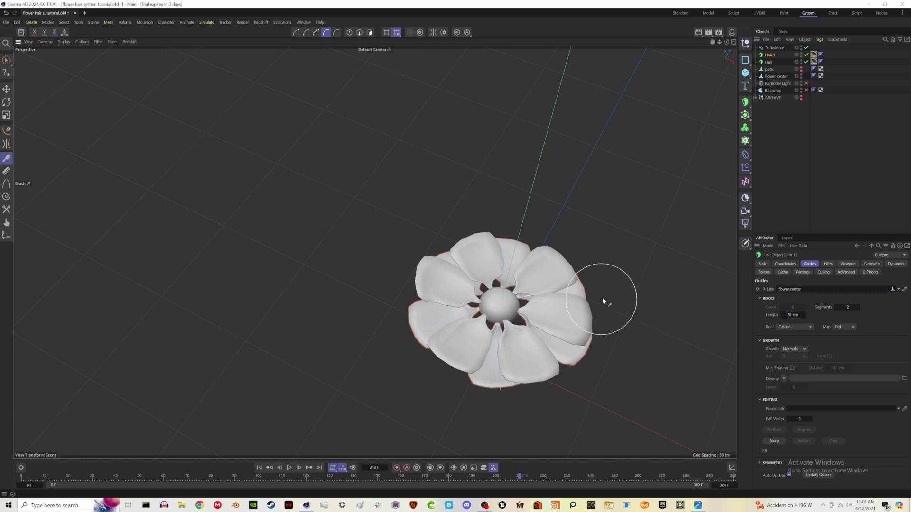
pyautogui.moveTo(602, 298)
pyautogui.keyDown('alt'); pyautogui.mouseDown()
pyautogui.moveTo(599, 309)
pyautogui.moveTo(600, 287)
pyautogui.mouseUp(); pyautogui.keyUp('alt')
pyautogui.click(770, 159)
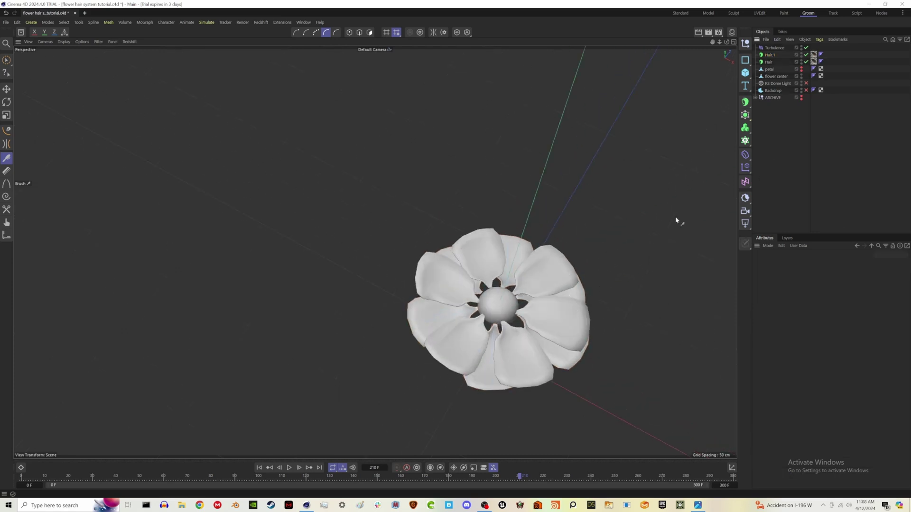
# Save the project, play the turbulence simulation with both petal layers and return to the first frame
pyautogui.keyDown('alt'); pyautogui.moveTo(415, 266); pyautogui.dragTo(397, 279); pyautogui.keyUp('alt')
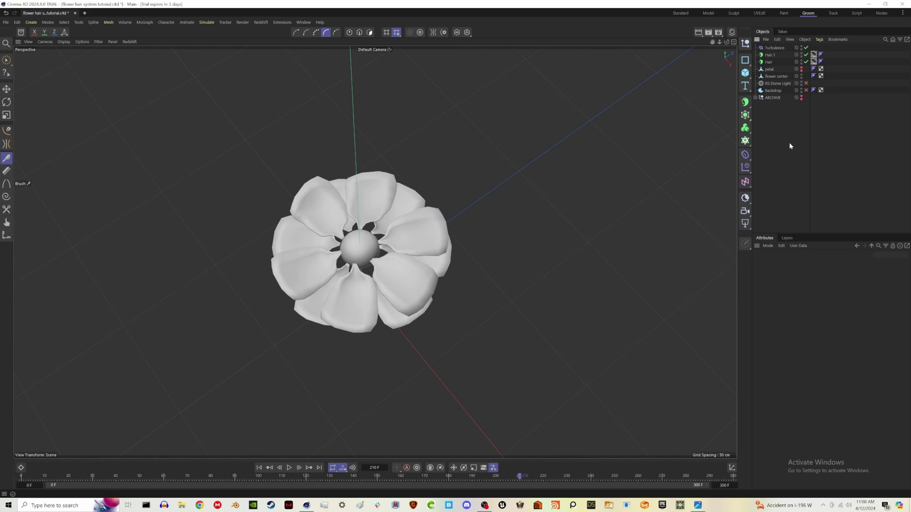
pyautogui.hotkey('ctrl', 's')
pyautogui.click(259, 468)
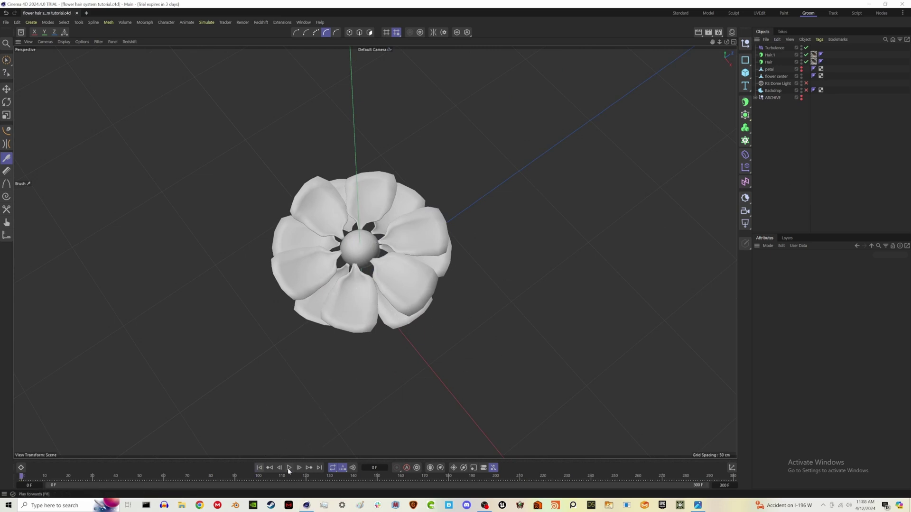
pyautogui.click(289, 469)
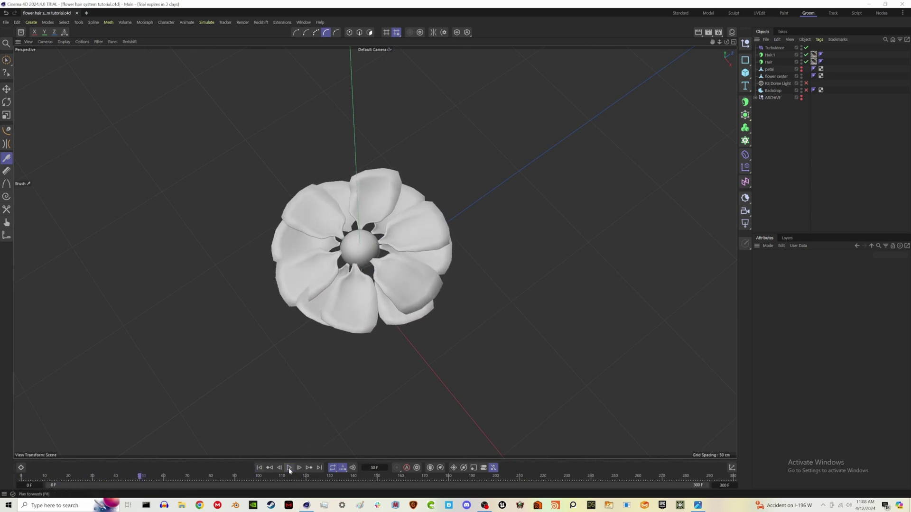
pyautogui.click(259, 467)
# Add 29 cm guides in a ring around the flower center for the duplicated bottom-petals Hair object
pyautogui.click(770, 55)
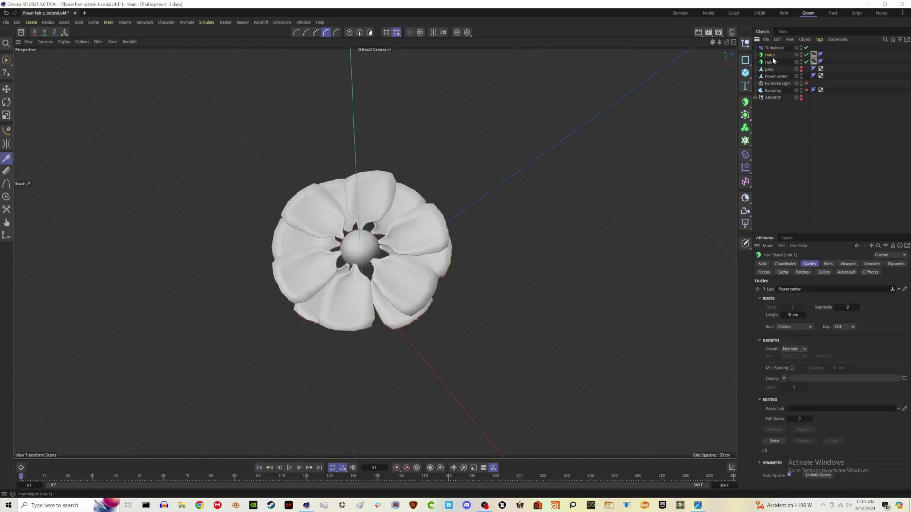
pyautogui.keyDown('ctrl'); pyautogui.click(768, 62); pyautogui.keyUp('ctrl')
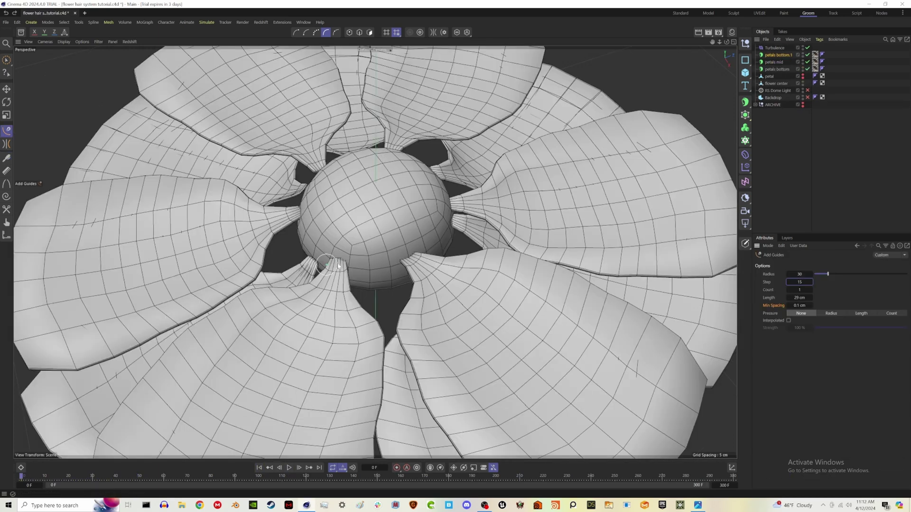
pyautogui.moveTo(340, 261); pyautogui.dragTo(402, 263)
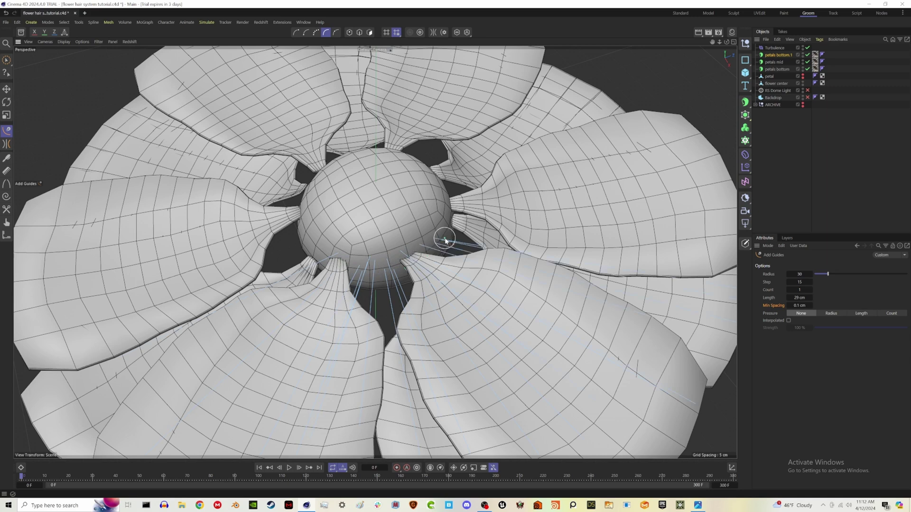
pyautogui.keyDown('alt'); pyautogui.moveTo(443, 240); pyautogui.dragTo(346, 251); pyautogui.keyUp('alt')
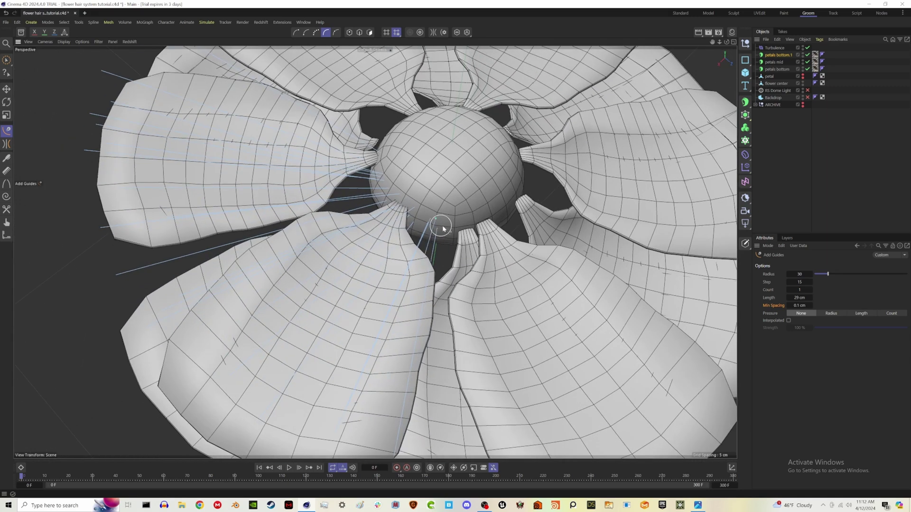
pyautogui.moveTo(488, 219)
pyautogui.mouseDown()
pyautogui.moveTo(526, 190)
pyautogui.moveTo(601, 187)
pyautogui.mouseUp()
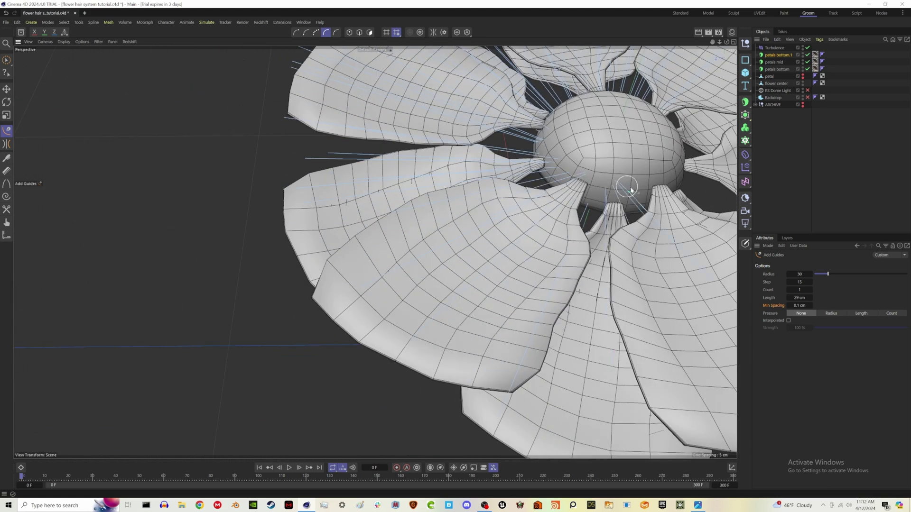
pyautogui.keyDown('alt'); pyautogui.moveTo(670, 184); pyautogui.dragTo(446, 215); pyautogui.keyUp('alt')
pyautogui.click(501, 218)
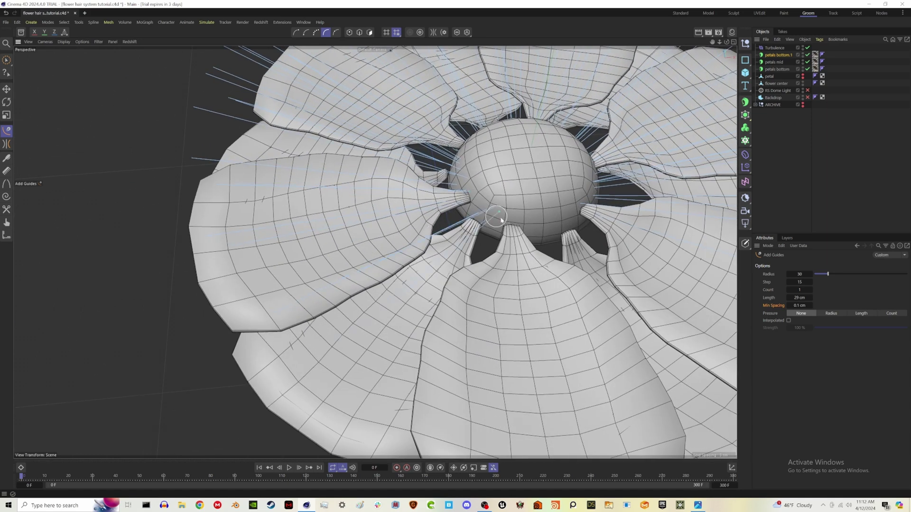
pyautogui.click(531, 226)
pyautogui.click(576, 218)
pyautogui.keyDown('alt'); pyautogui.moveTo(578, 228); pyautogui.dragTo(514, 223); pyautogui.keyUp('alt')
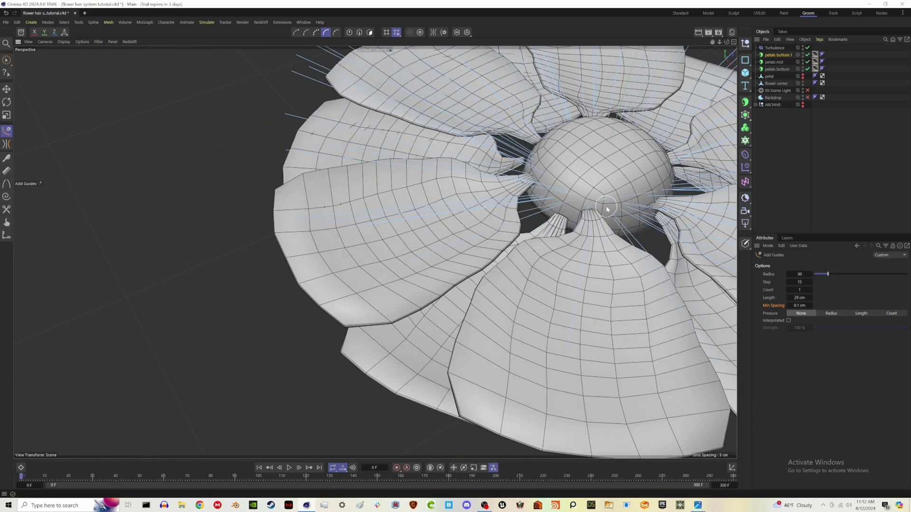
pyautogui.scroll(-10, 587, 241)
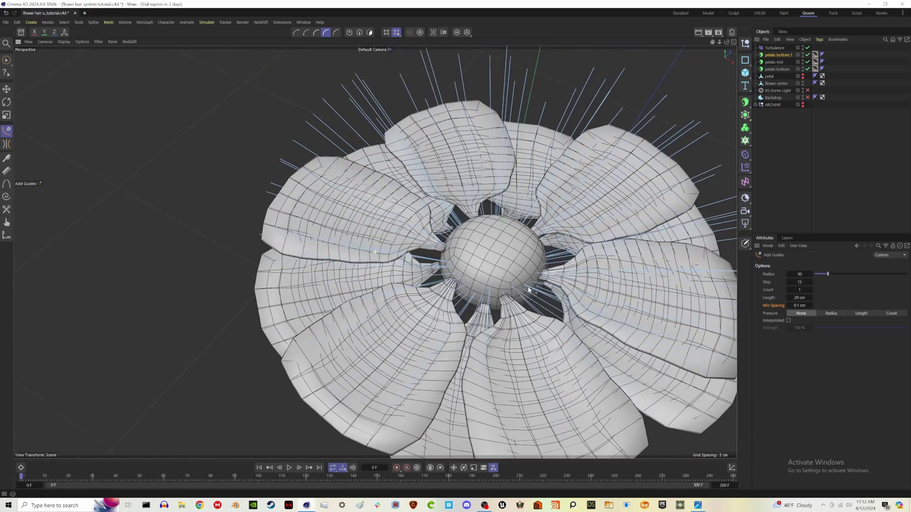
# Rename the duplicated Hair object as spores and set its guide length to 6 cm
pyautogui.doubleClick(779, 54)
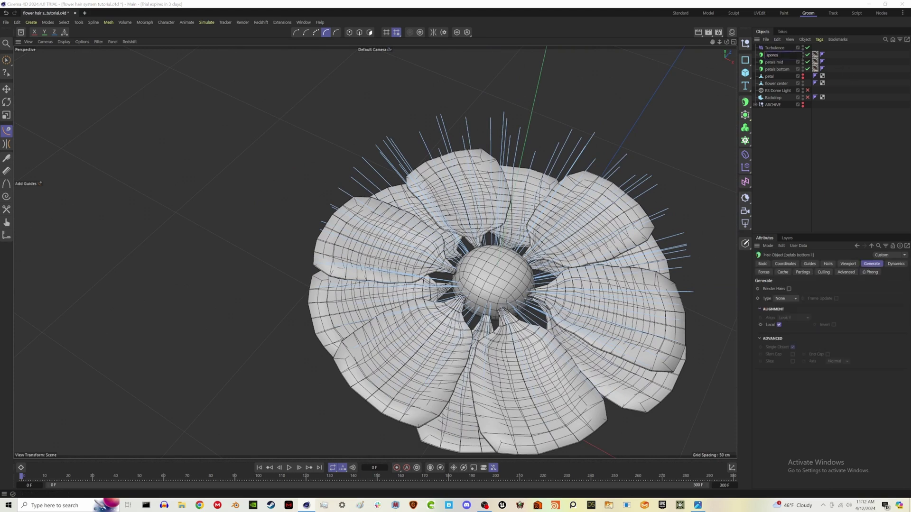
pyautogui.press('Return')
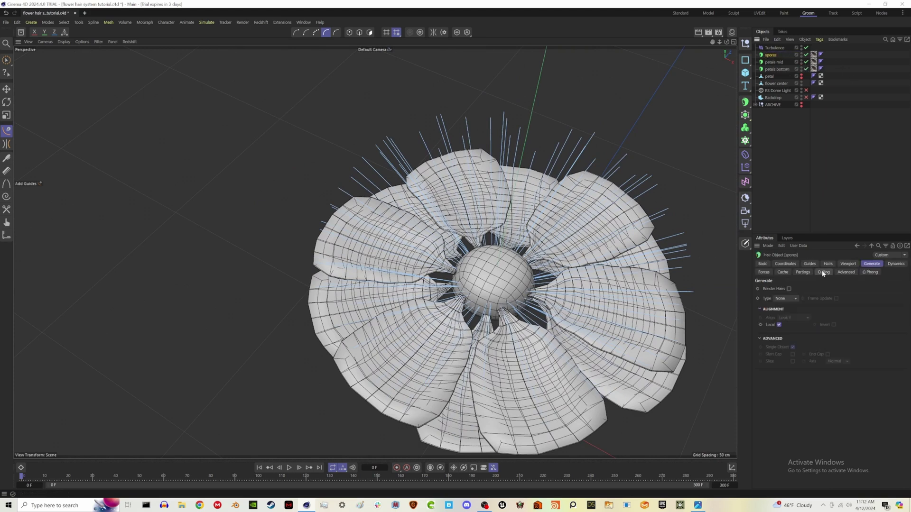
pyautogui.click(810, 264)
pyautogui.moveTo(798, 313); pyautogui.dragTo(780, 314)
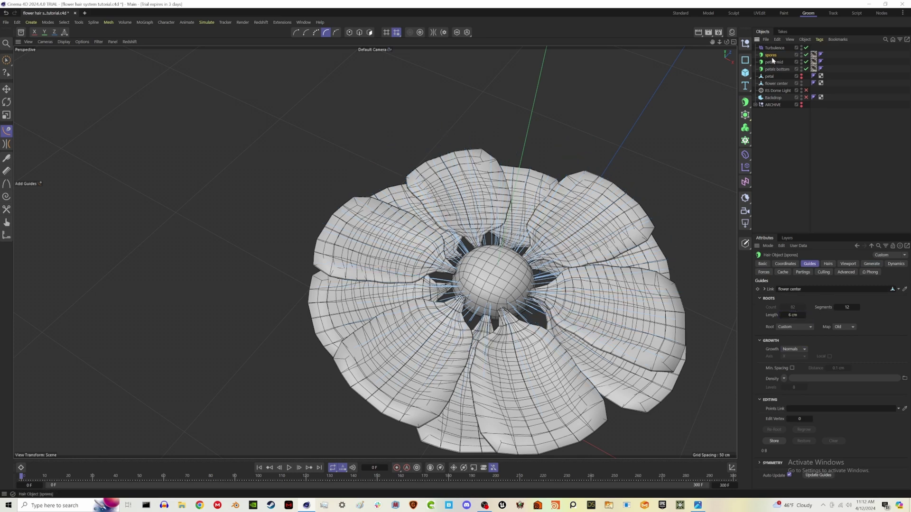
# Disable both petal Hair objects and brush the spores guides upright all around the flower center
pyautogui.click(6, 159)
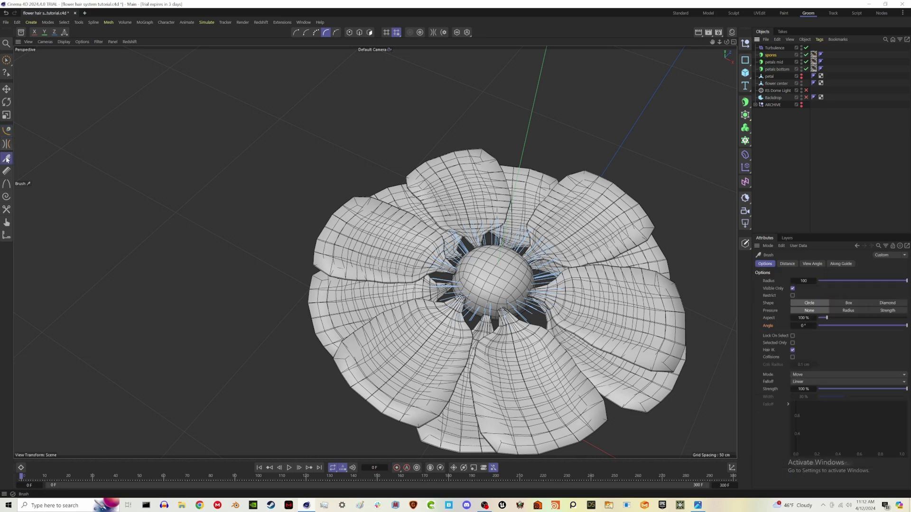
pyautogui.click(806, 62)
pyautogui.click(806, 69)
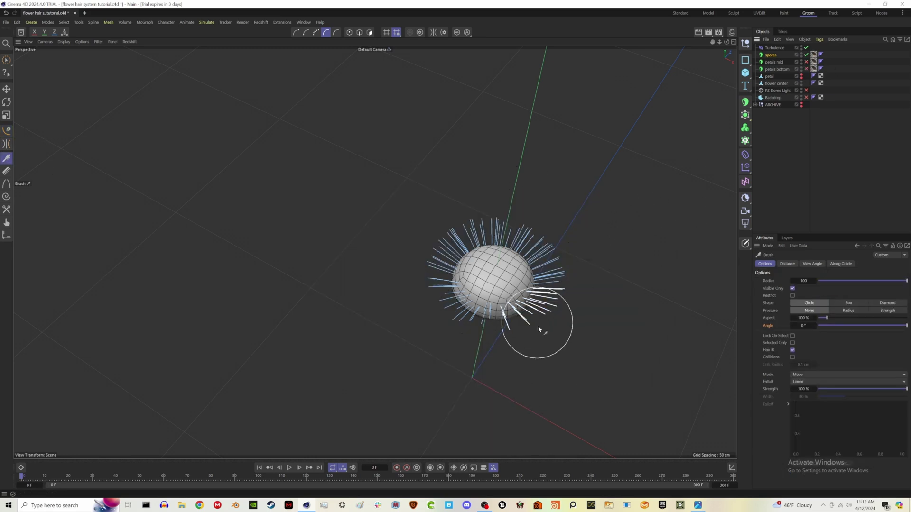
pyautogui.moveTo(503, 345)
pyautogui.keyDown('alt'); pyautogui.mouseDown()
pyautogui.moveTo(520, 288)
pyautogui.moveTo(503, 222)
pyautogui.mouseUp(); pyautogui.keyUp('alt')
pyautogui.moveTo(434, 345); pyautogui.dragTo(441, 243)
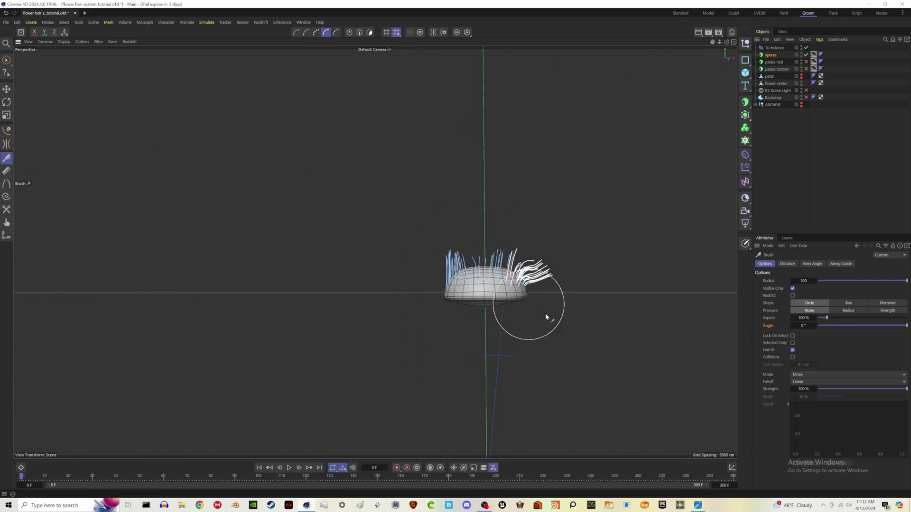
pyautogui.moveTo(548, 317); pyautogui.dragTo(544, 270)
pyautogui.moveTo(544, 270); pyautogui.dragTo(544, 247)
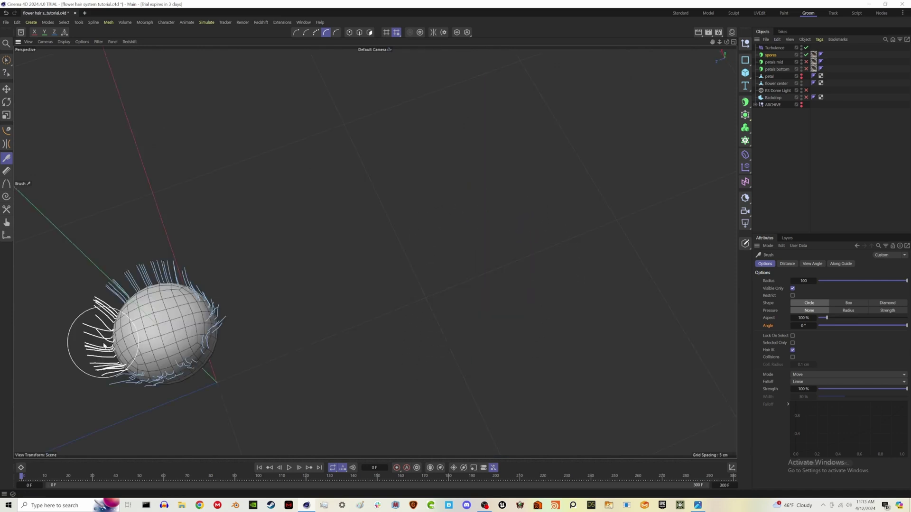
pyautogui.moveTo(101, 336)
pyautogui.mouseDown()
pyautogui.moveTo(98, 365)
pyautogui.moveTo(179, 369)
pyautogui.moveTo(122, 321)
pyautogui.mouseUp()
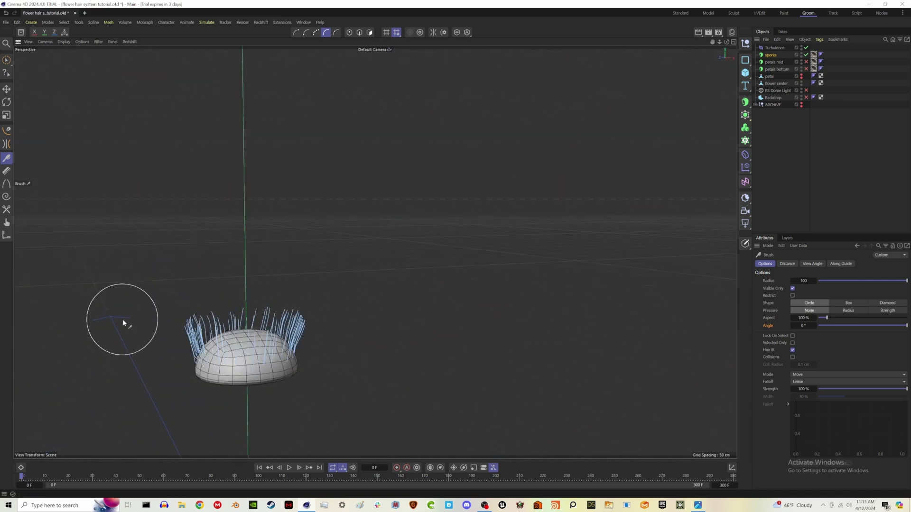
# Re-enable the middle and bottom petal Hair objects and deselect everything
pyautogui.click(806, 62)
pyautogui.click(806, 69)
pyautogui.click(783, 147)
pyautogui.keyDown('alt'); pyautogui.moveTo(345, 373); pyautogui.dragTo(306, 392); pyautogui.keyUp('alt')
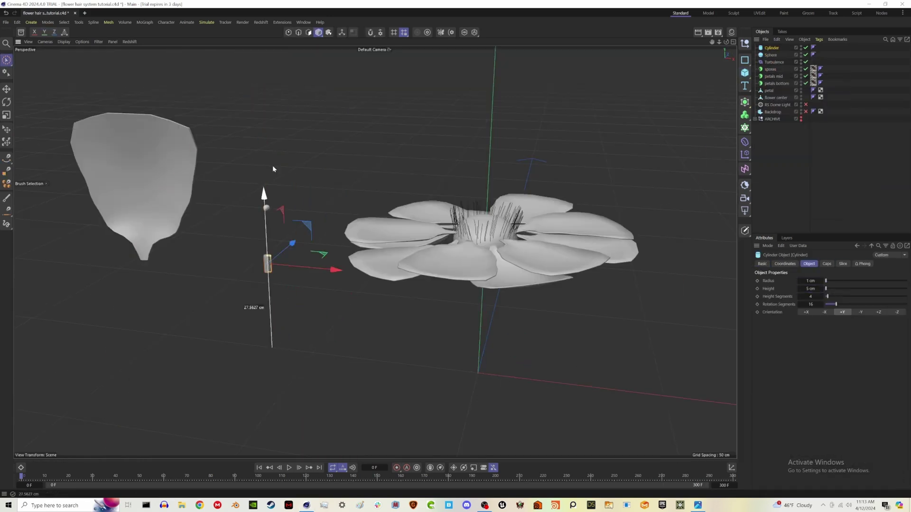
# Build a small spore from a cylinder topped by a sphere, merged with a Volume Builder and Volume Mesher
pyautogui.click(268, 180)
pyautogui.scroll(3, 357, 226)
pyautogui.moveTo(835, 289); pyautogui.dragTo(828, 290)
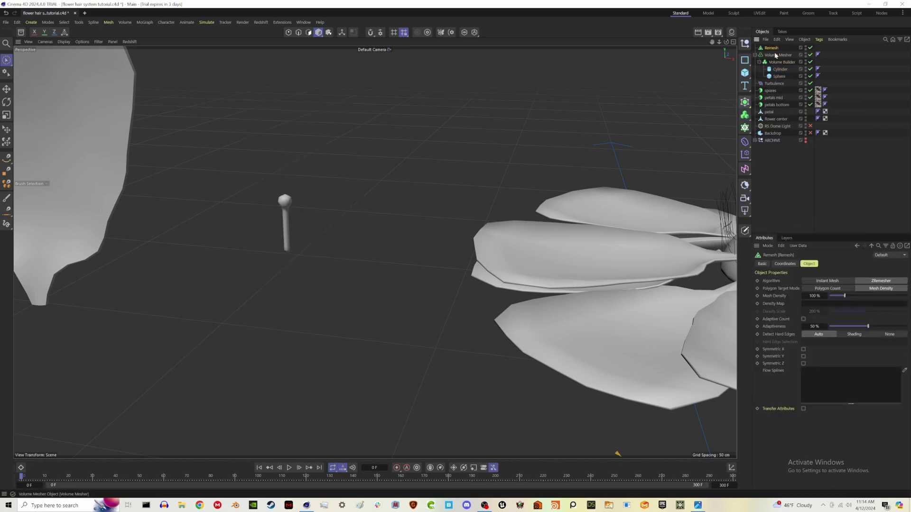
# Place the Volume Mesher under the Remesh generator, set adaptiveness to 0% and enable X and Z symmetry
pyautogui.moveTo(775, 56); pyautogui.dragTo(773, 48)
pyautogui.doubleClick(815, 326)
pyautogui.write('0')
pyautogui.click(804, 349)
pyautogui.click(804, 364)
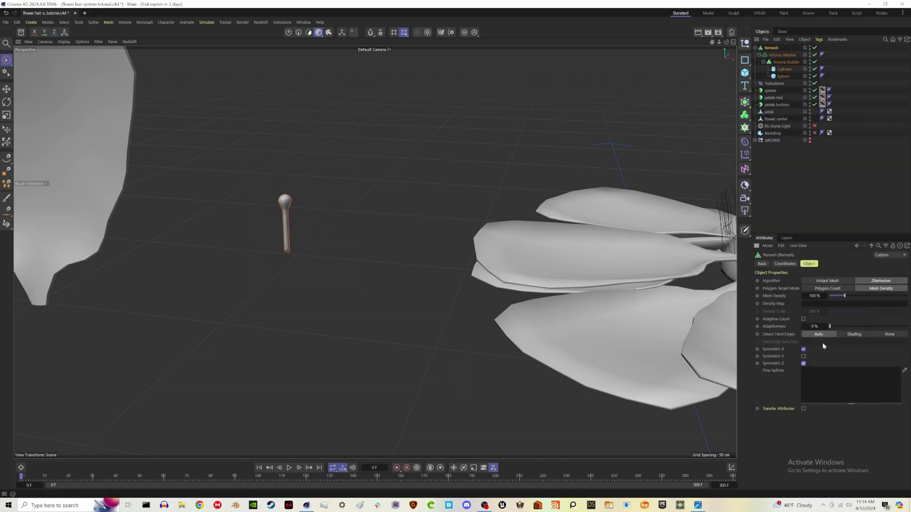
# Convert the Remesh object to an editable polygon object and show the viewport shading with lines
pyautogui.click(785, 64)
pyautogui.click(818, 191)
pyautogui.click(772, 48)
pyautogui.press('c')
pyautogui.press('n')
pyautogui.press('b')
pyautogui.click(78, 22)
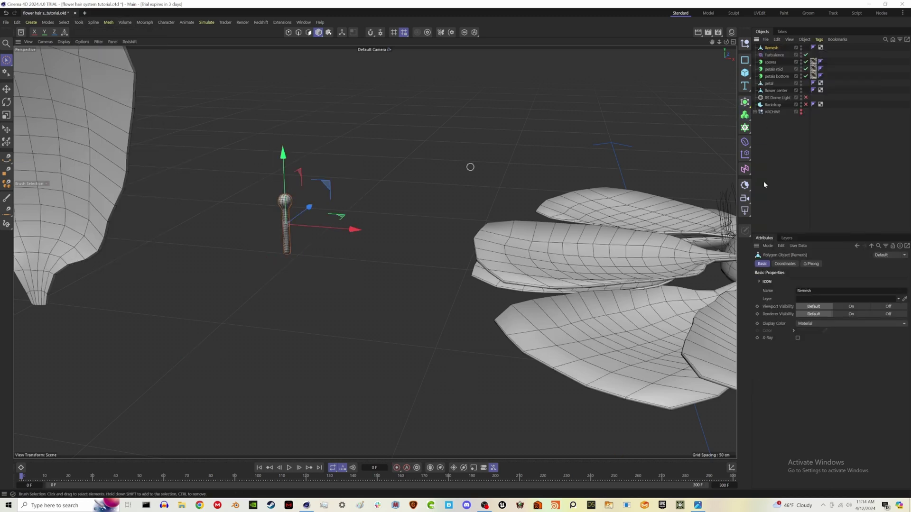
# Rename the converted mesh as spore, move it directly above the petal object and hide it
pyautogui.doubleClick(773, 48)
pyautogui.write('spore')
pyautogui.press('Return')
pyautogui.moveTo(772, 48); pyautogui.dragTo(776, 80)
pyautogui.keyDown('alt'); pyautogui.doubleClick(801, 76); pyautogui.keyUp('alt')
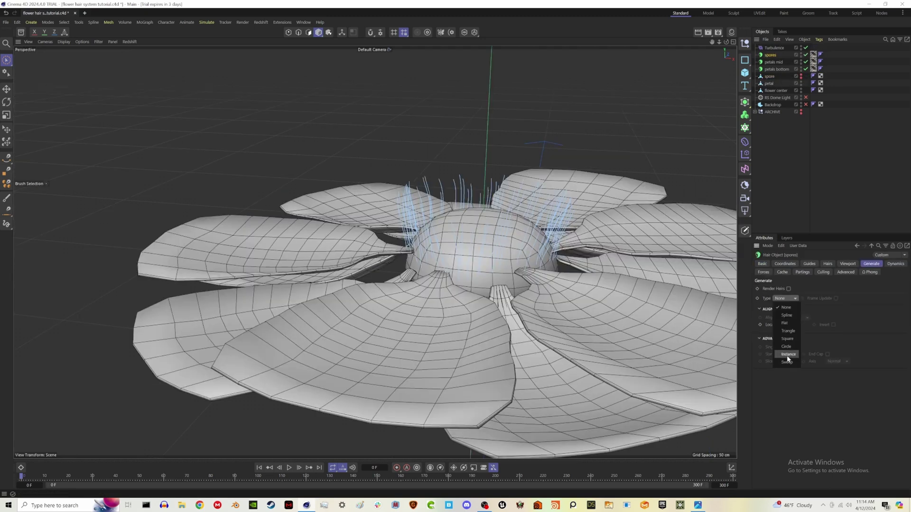
# Set the spores Hair object to generate instances of the spore mesh with Free alignment
pyautogui.click(785, 353)
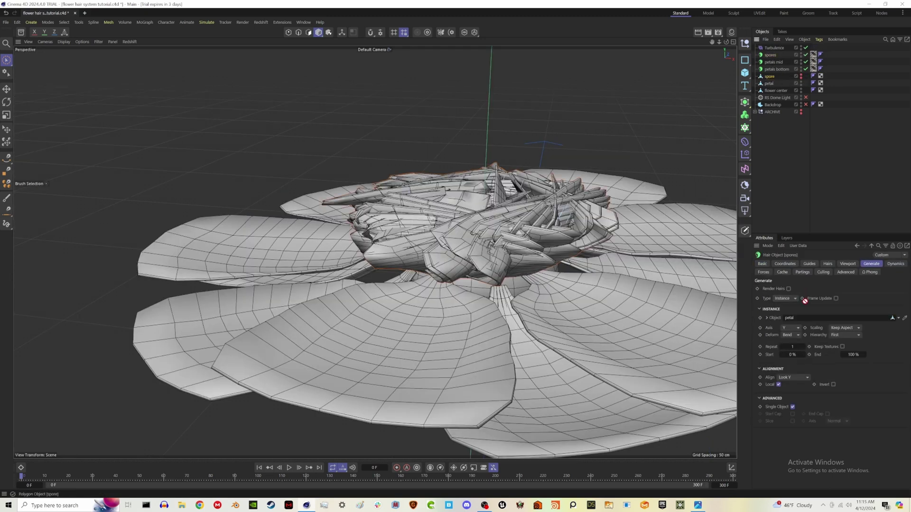
pyautogui.moveTo(806, 320); pyautogui.dragTo(805, 317)
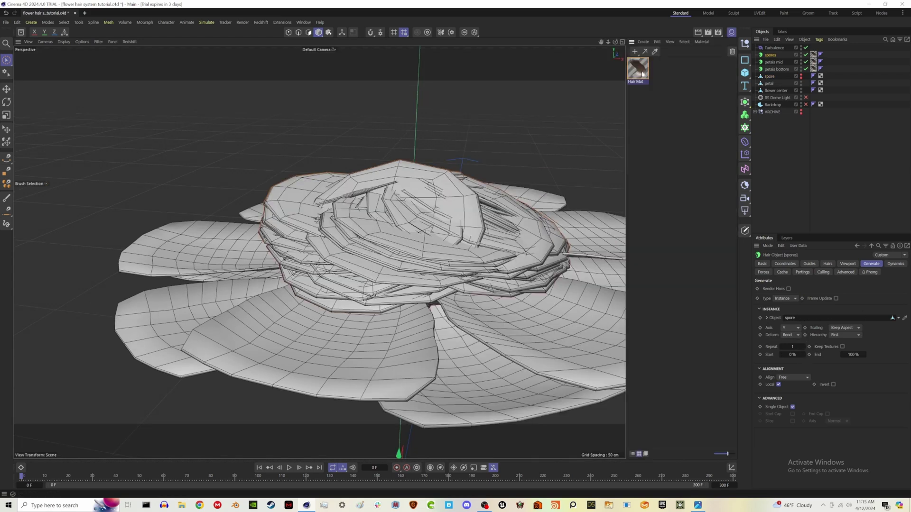
# Duplicate the hair material and name the two materials spore and petal
pyautogui.keyDown('ctrl'); pyautogui.moveTo(642, 73); pyautogui.dragTo(630, 75); pyautogui.keyUp('ctrl')
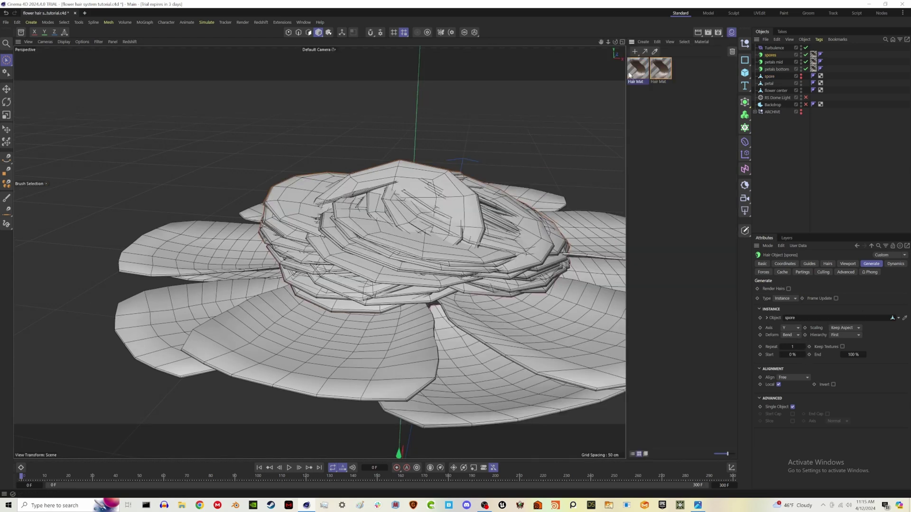
pyautogui.doubleClick(638, 82)
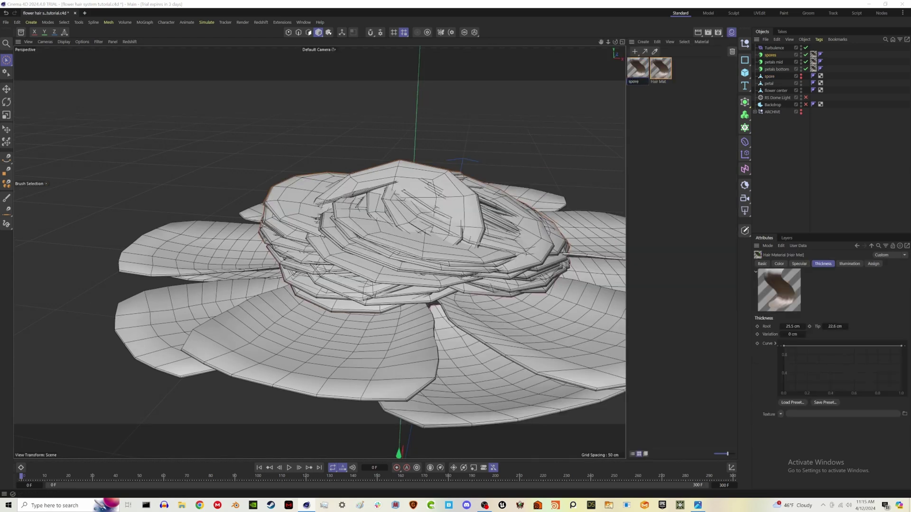
pyautogui.press('Return')
pyautogui.doubleClick(656, 83)
pyautogui.write('petal')
pyautogui.press('Return')
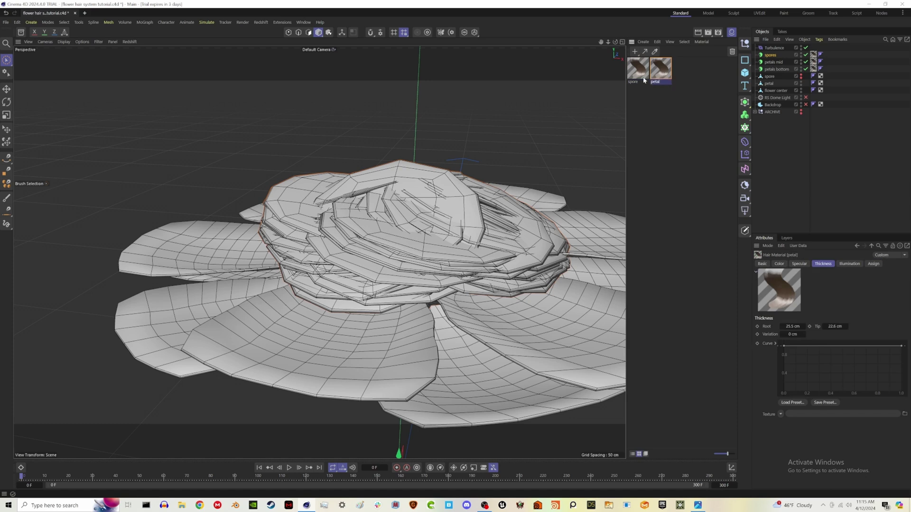
pyautogui.click(638, 71)
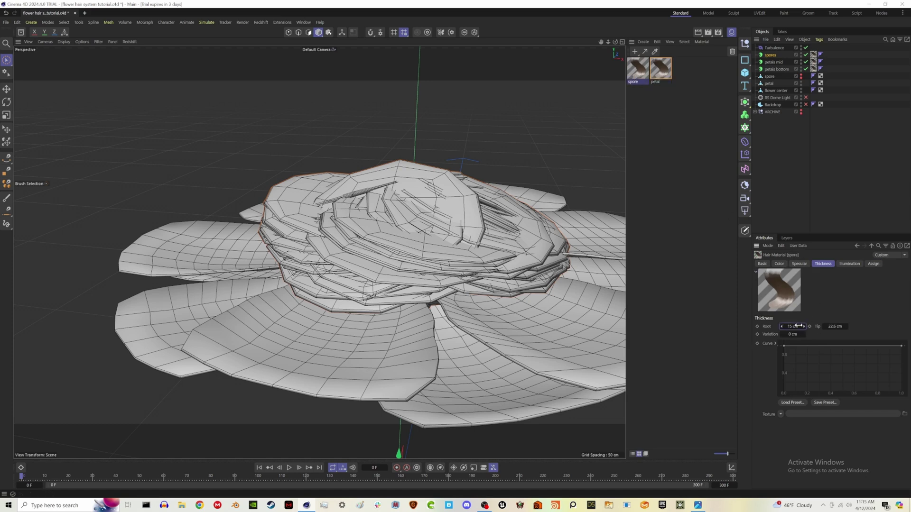
pyautogui.moveTo(795, 327); pyautogui.dragTo(781, 328)
pyautogui.hotkey('ctrl', 'z')
pyautogui.hotkey('ctrl', 'z')
# Set the spore material's root thickness to 0.5 cm and reduce its tip thickness to well below 1 cm
pyautogui.click(655, 110)
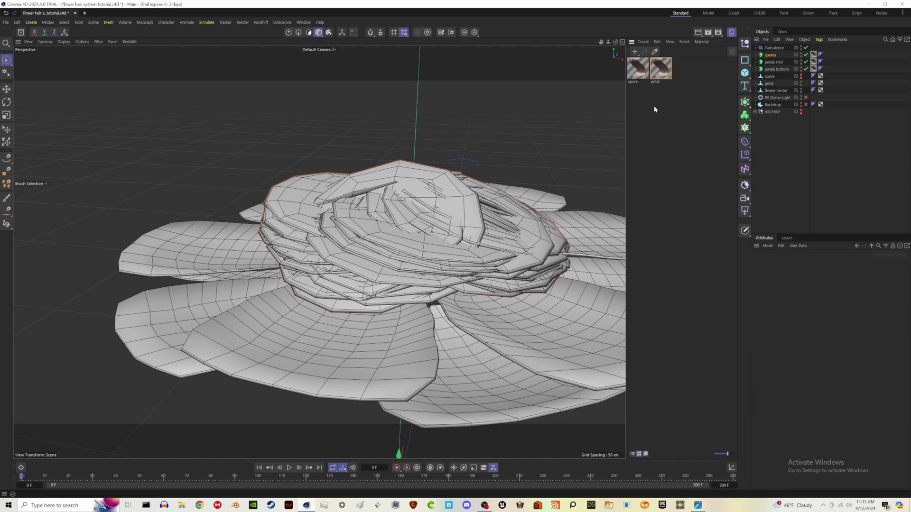
pyautogui.click(644, 70)
pyautogui.moveTo(798, 327); pyautogui.dragTo(827, 326)
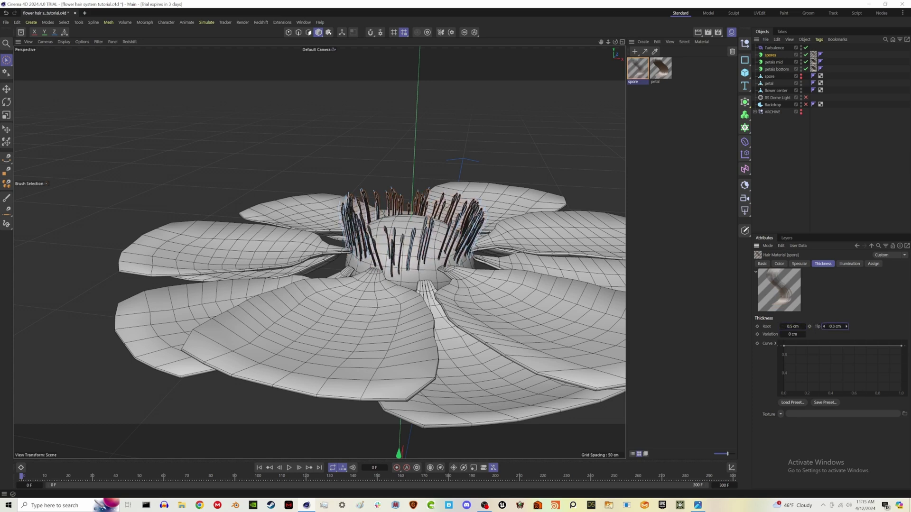
# Close the Material Manager, display the flower in smooth shading without lines and select the spores Hair object
pyautogui.click(770, 56)
pyautogui.click(732, 33)
pyautogui.press('m')
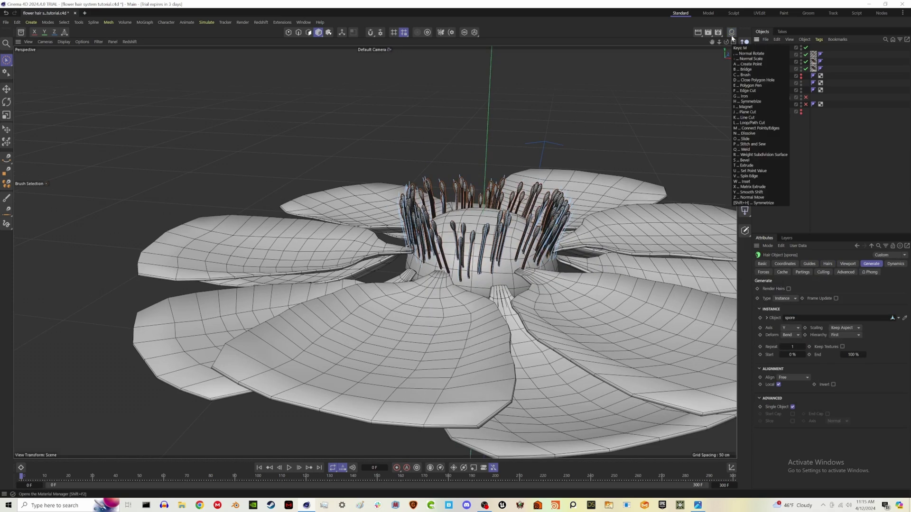
pyautogui.press('Escape')
pyautogui.click(837, 186)
pyautogui.press('n')
pyautogui.press('a')
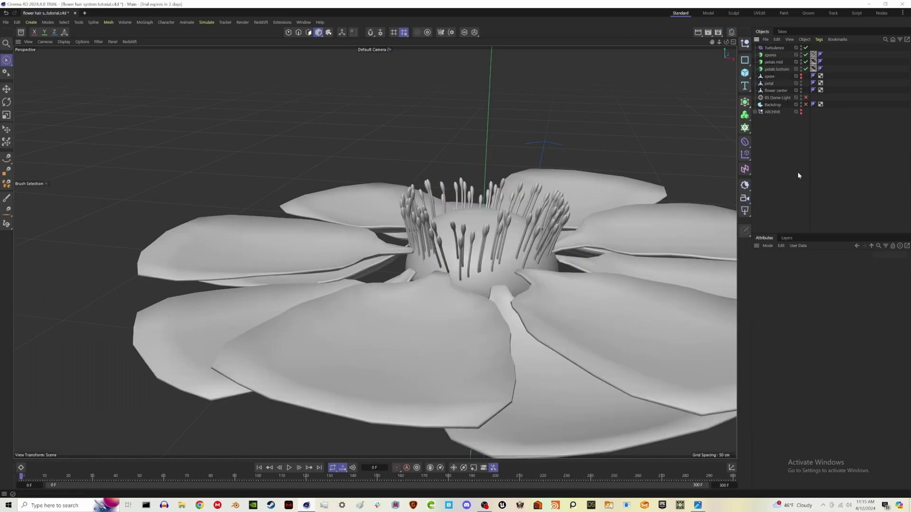
pyautogui.click(770, 55)
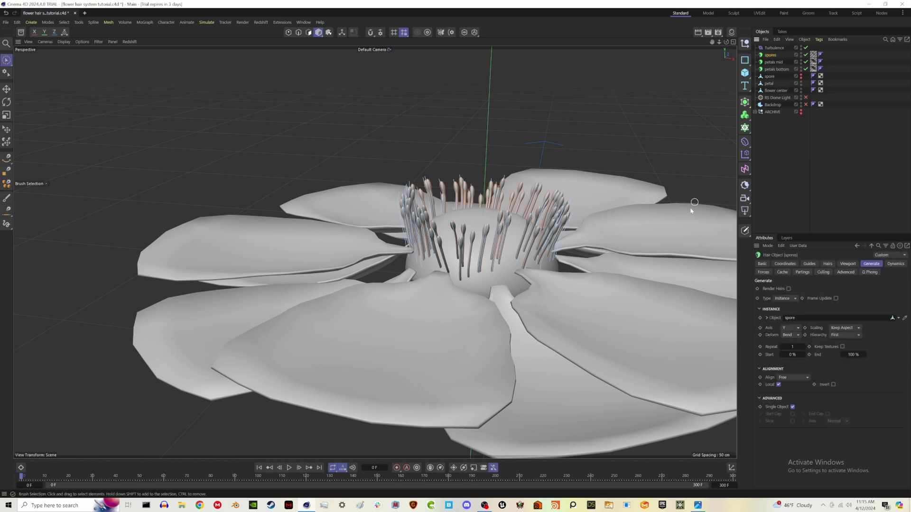
# Set the spores Hair object's guide length to 5 cm
pyautogui.keyDown('alt'); pyautogui.moveTo(632, 238); pyautogui.dragTo(504, 205, button='middle'); pyautogui.keyUp('alt')
pyautogui.keyDown('alt'); pyautogui.moveTo(386, 195); pyautogui.dragTo(383, 221); pyautogui.keyUp('alt')
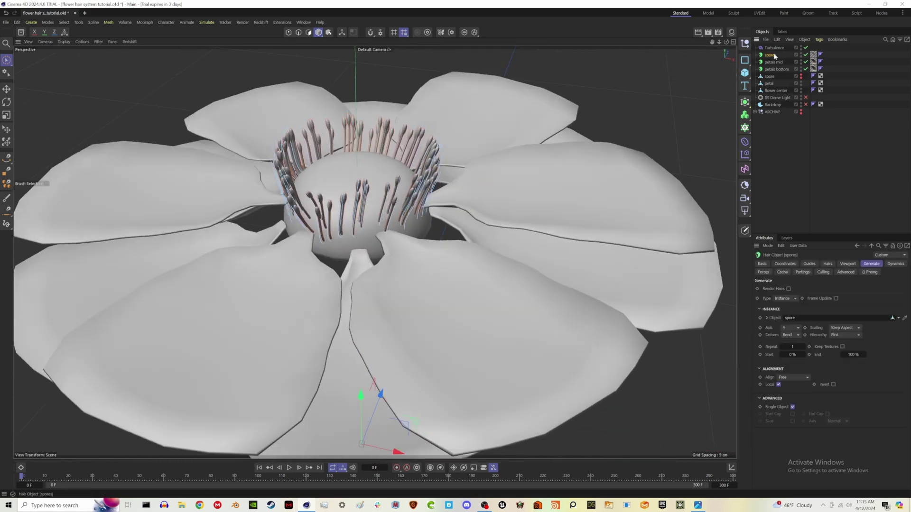
pyautogui.click(812, 265)
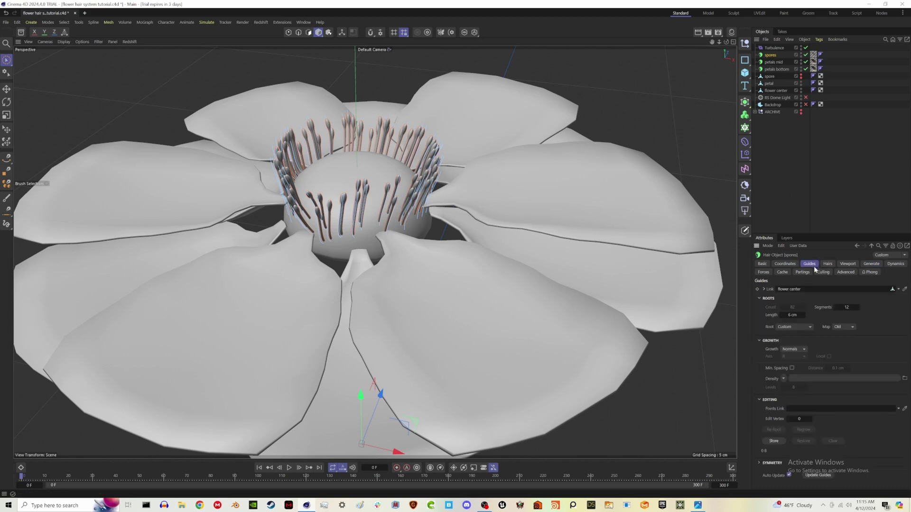
pyautogui.click(782, 315)
pyautogui.keyDown('alt'); pyautogui.moveTo(439, 281); pyautogui.dragTo(299, 250); pyautogui.keyUp('alt')
pyautogui.click(805, 315)
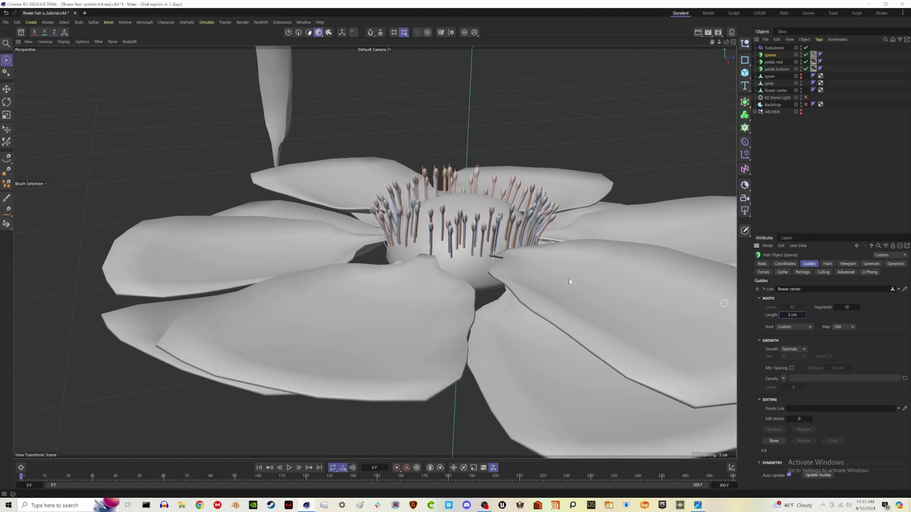
pyautogui.keyDown('alt'); pyautogui.moveTo(569, 279); pyautogui.dragTo(337, 292); pyautogui.keyUp('alt')
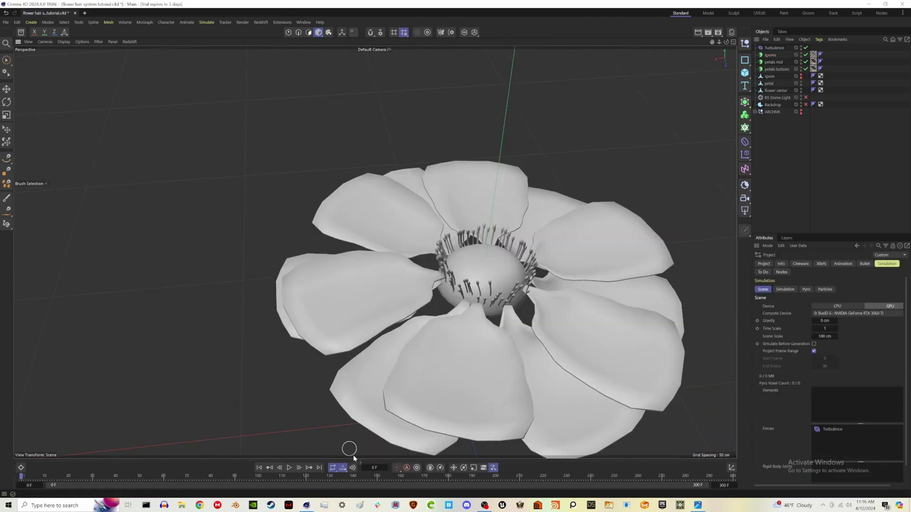
# Play the hair simulation to check the flower's motion, stop it and rewind to the start
pyautogui.click(289, 468)
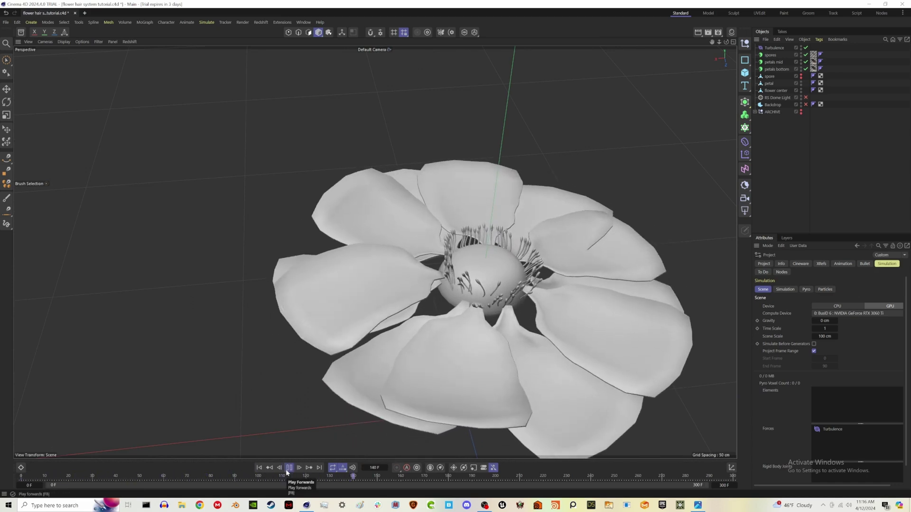
pyautogui.click(288, 468)
pyautogui.click(259, 468)
pyautogui.moveTo(549, 295); pyautogui.dragTo(433, 290, button='middle')
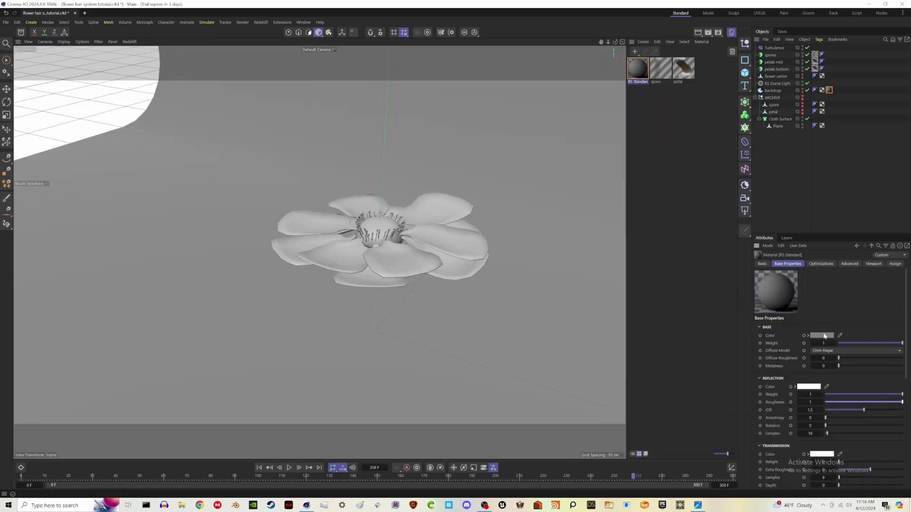
# Set the Backdrop material's base color to near-black (RGB 3, 3, 3) and close the Material Manager
pyautogui.click(821, 335)
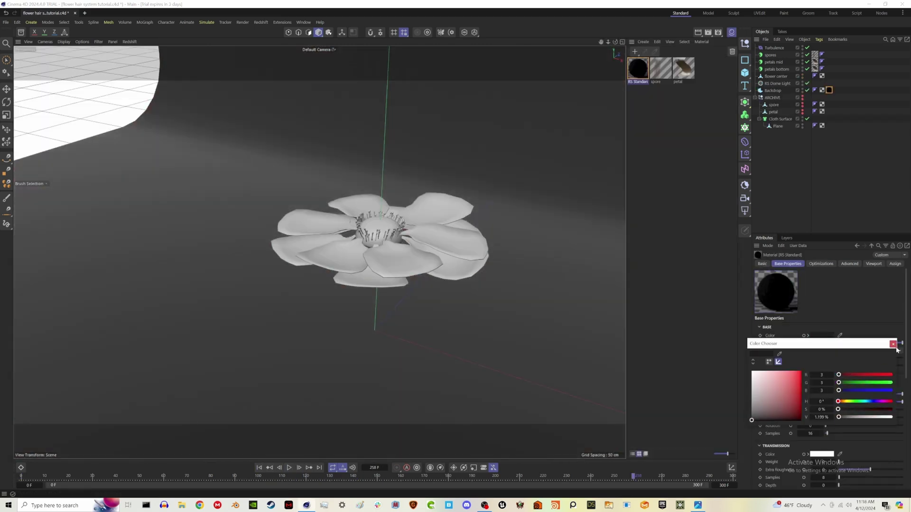
pyautogui.click(893, 345)
pyautogui.click(732, 34)
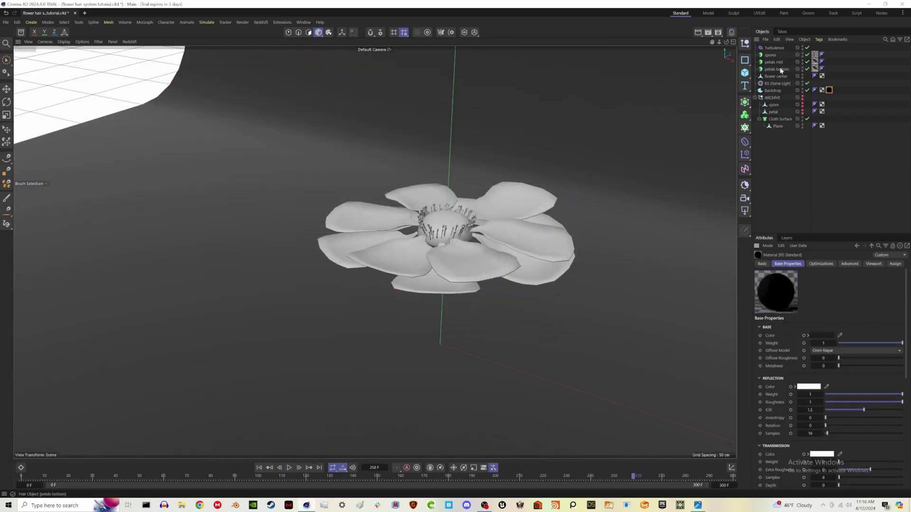
# Load Kino.hdr from the Legacy HDRIs in the Asset Browser as the RS Dome Light's texture and close the browser
pyautogui.click(778, 85)
pyautogui.click(21, 32)
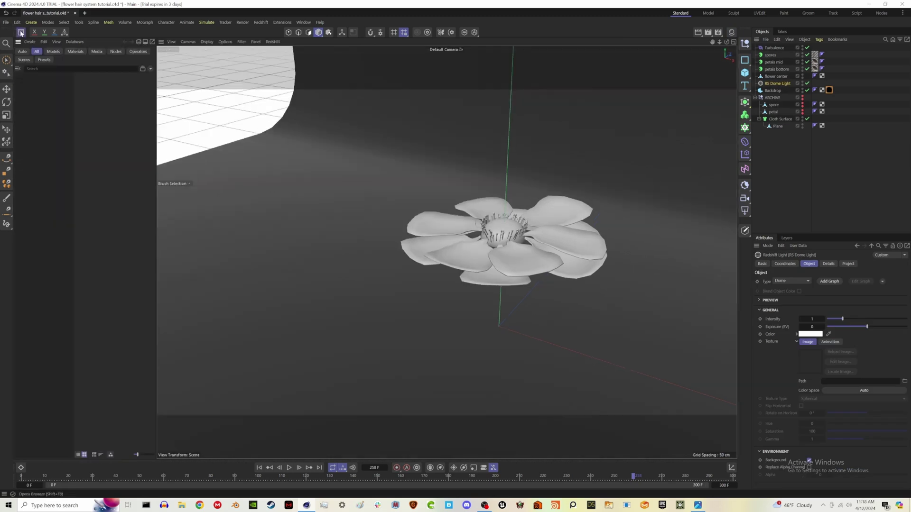
pyautogui.click(36, 145)
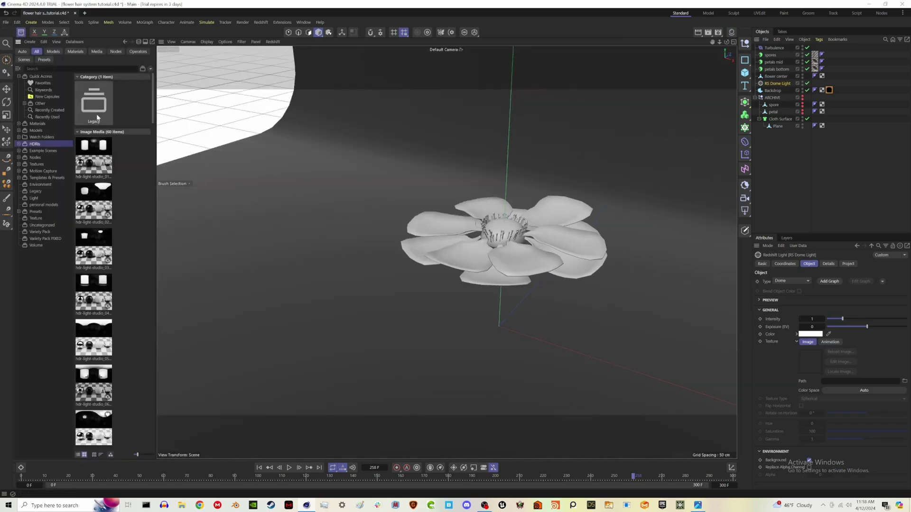
pyautogui.doubleClick(96, 109)
pyautogui.scroll(-10, 122, 266)
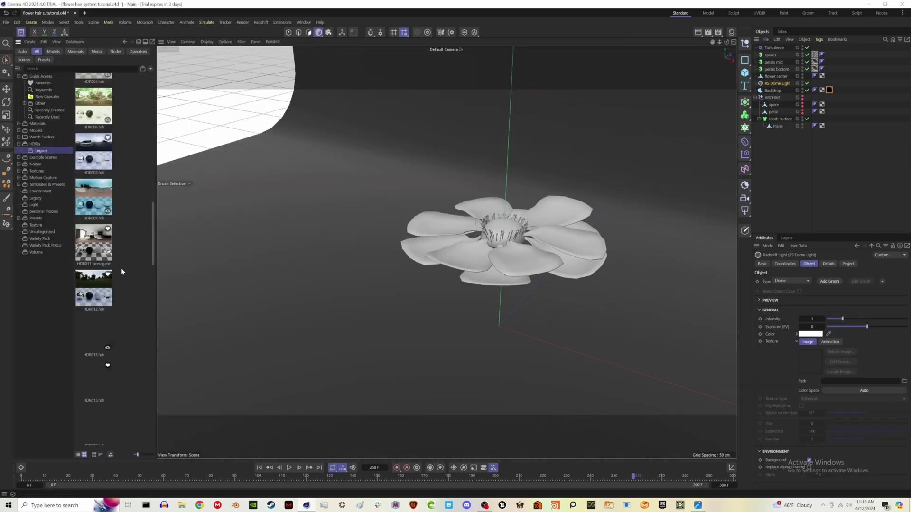
pyautogui.scroll(-4, 121, 272)
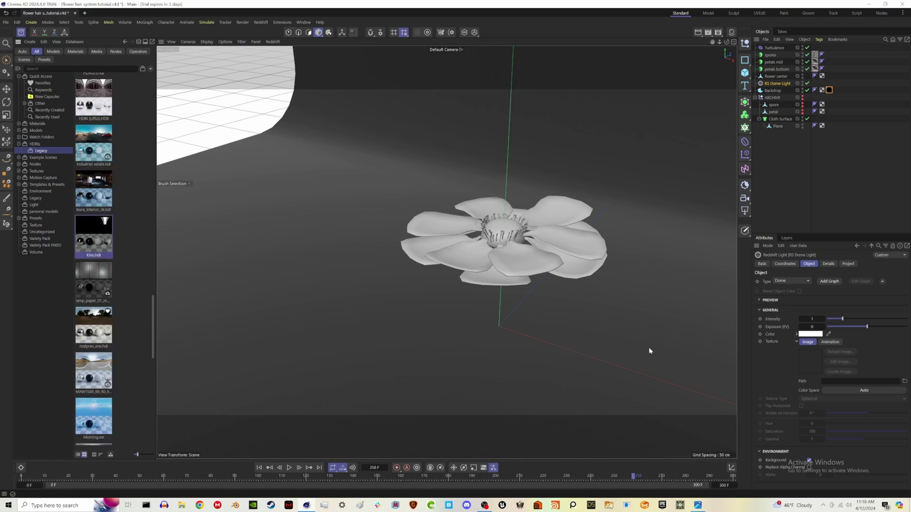
pyautogui.moveTo(649, 352); pyautogui.dragTo(838, 385)
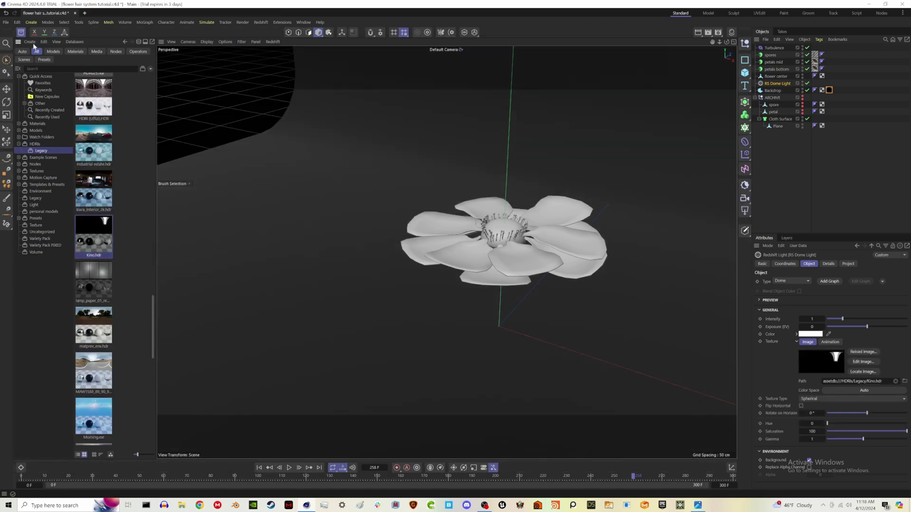
pyautogui.click(21, 33)
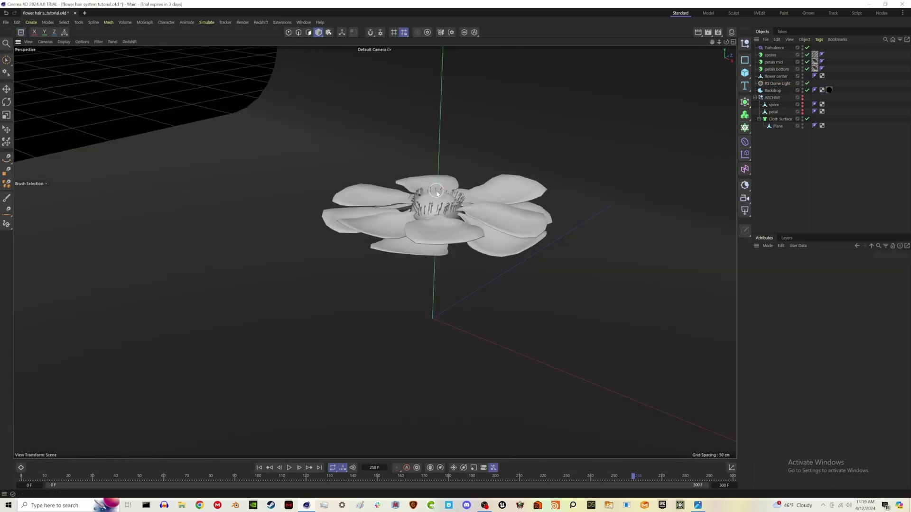
# Add a Redshift camera with a 120 mm focal length and frame the flower's center closely
pyautogui.keyDown('alt'); pyautogui.moveTo(437, 192); pyautogui.dragTo(442, 237); pyautogui.keyUp('alt')
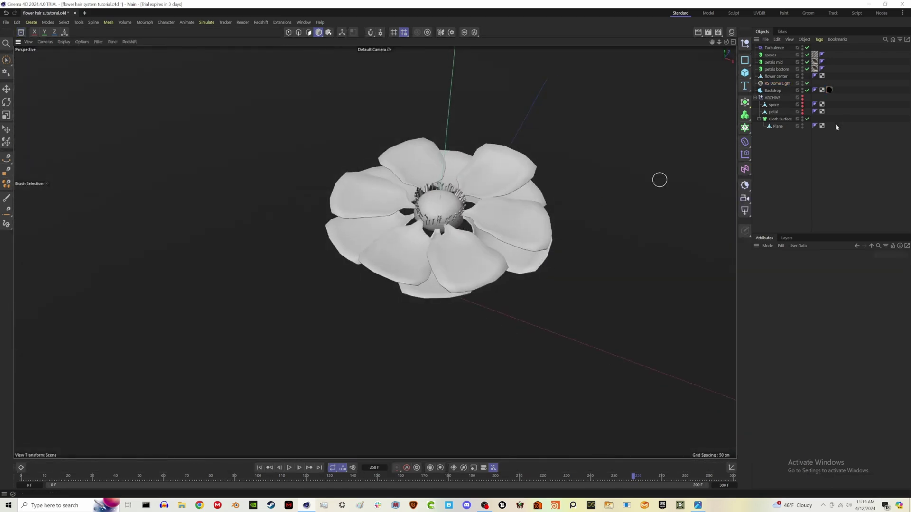
pyautogui.click(755, 97)
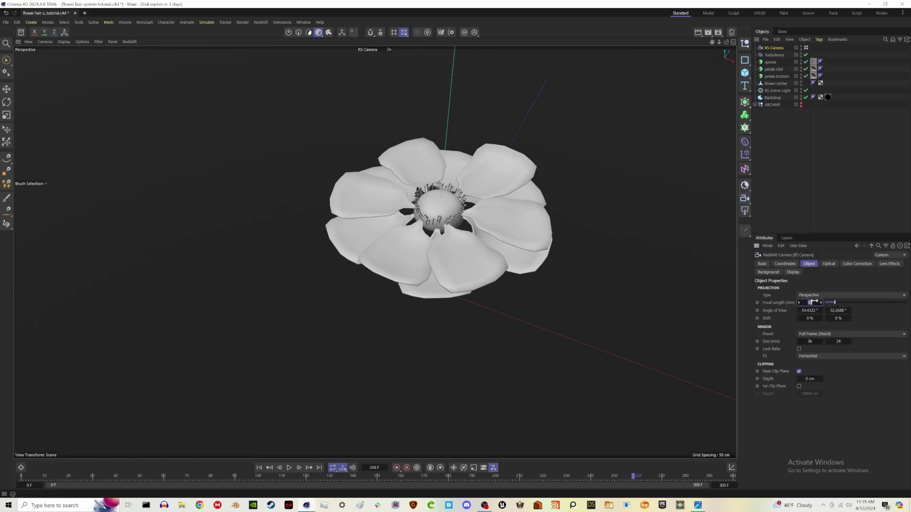
pyautogui.moveTo(814, 302); pyautogui.dragTo(814, 302)
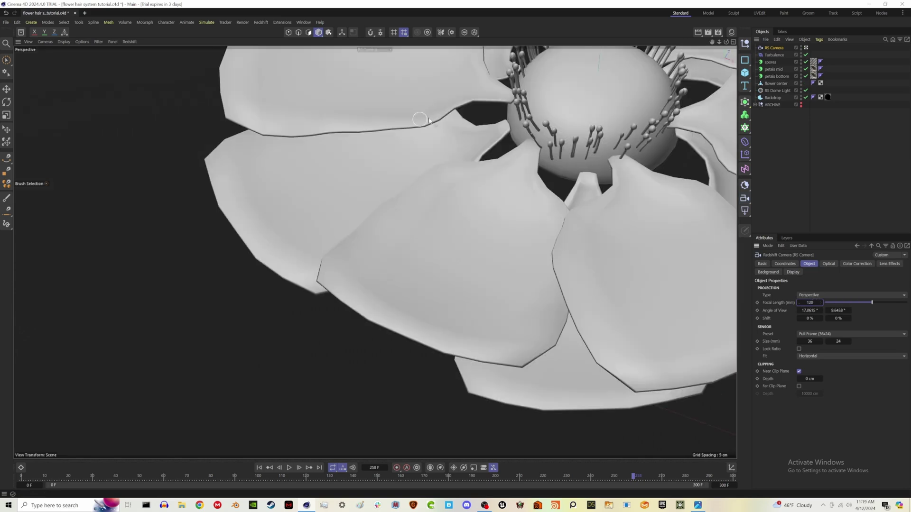
pyautogui.keyDown('alt'); pyautogui.moveTo(429, 120); pyautogui.dragTo(258, 214, button='middle'); pyautogui.keyUp('alt')
pyautogui.keyDown('alt'); pyautogui.moveTo(453, 299); pyautogui.dragTo(391, 269); pyautogui.keyUp('alt')
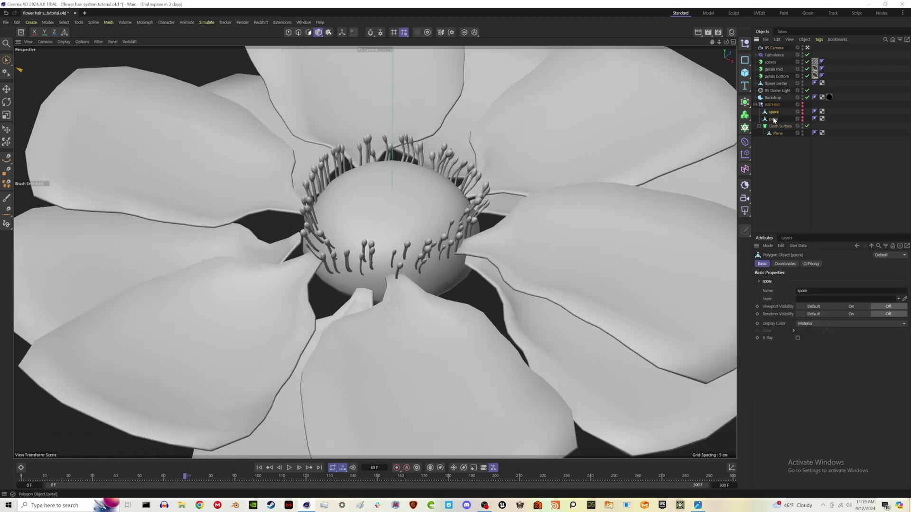
# Add Redshift Object tags to the archived spore and petal meshes
pyautogui.keyDown('shift'); pyautogui.click(773, 120); pyautogui.keyUp('shift')
pyautogui.rightClick(774, 119)
pyautogui.moveTo(800, 206)
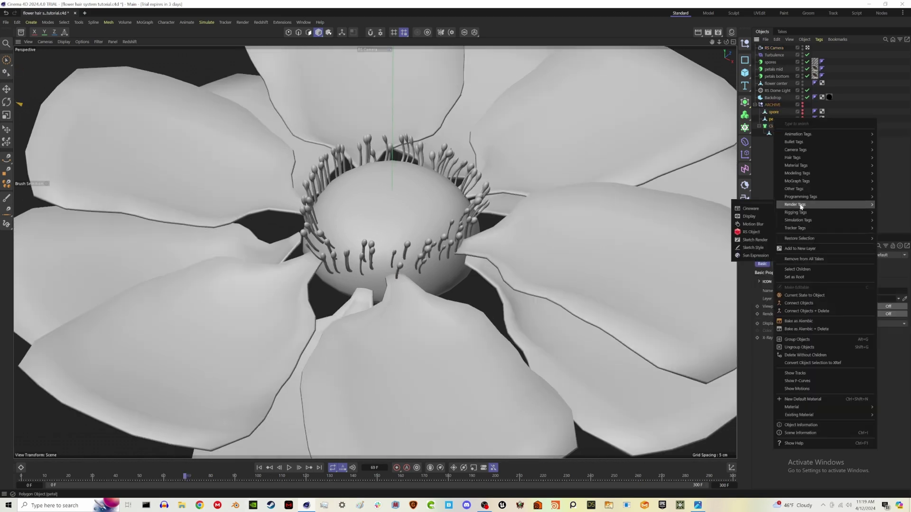
pyautogui.click(755, 232)
# Override the geometry settings on both Redshift Object tags with tessellation and displacement enabled, collapse the ARCHIVE group and save the project
pyautogui.click(805, 264)
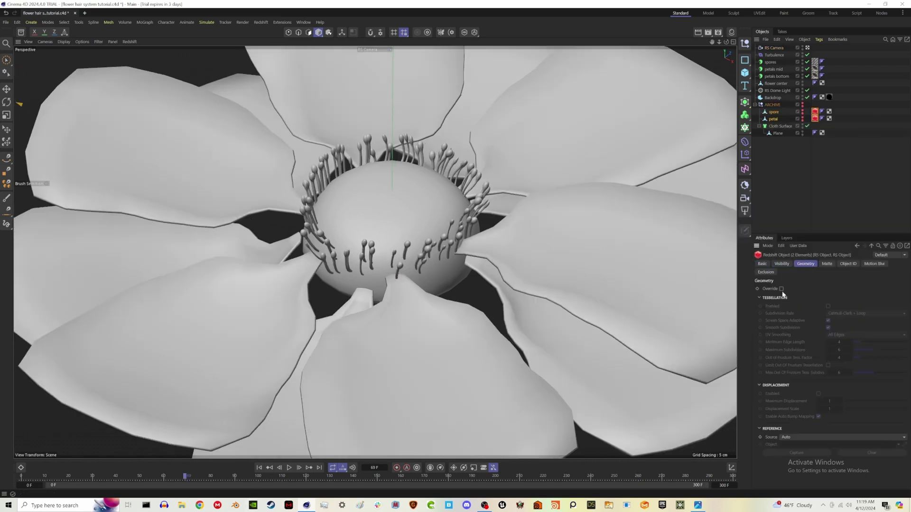
pyautogui.click(781, 289)
pyautogui.click(819, 394)
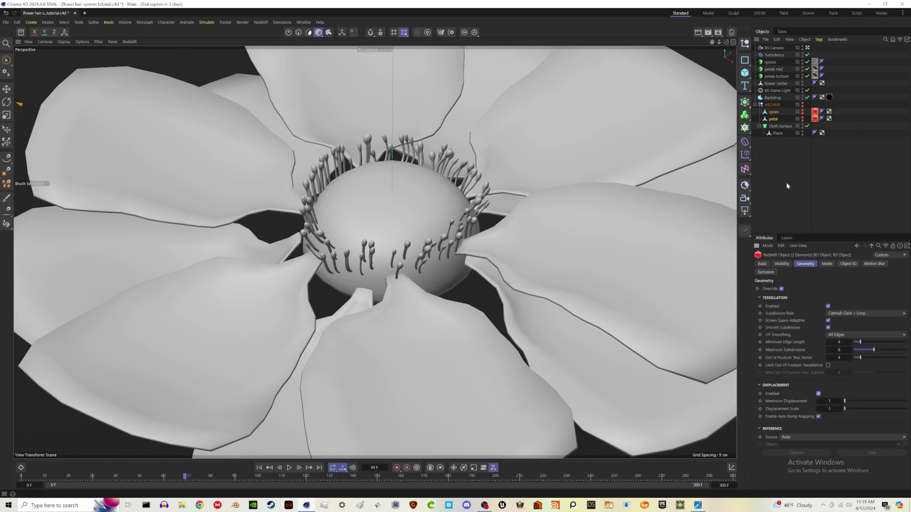
pyautogui.click(755, 105)
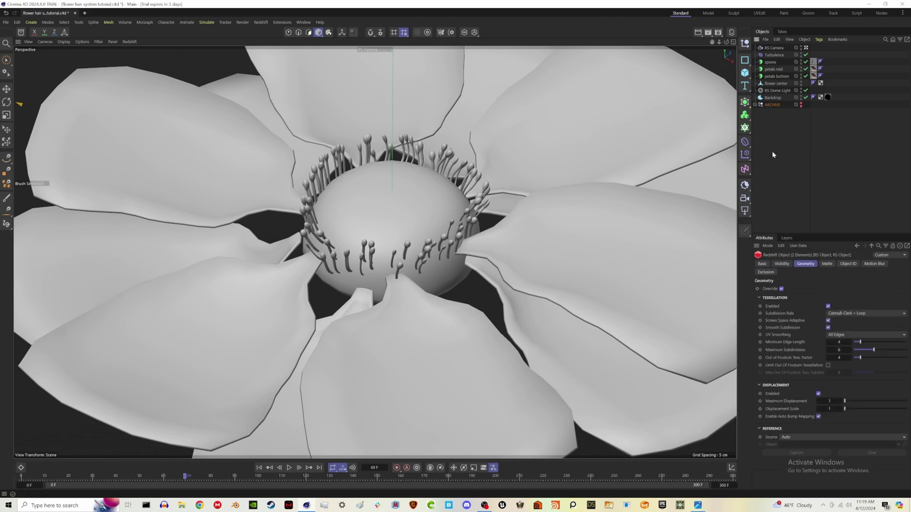
pyautogui.click(775, 153)
pyautogui.hotkey('ctrl', 's')
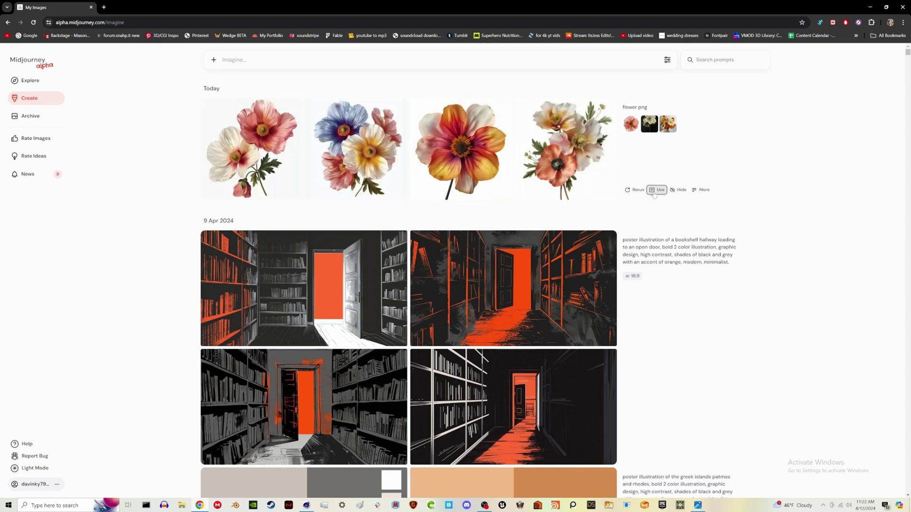
# In Midjourney, reuse the "flower png" prompt and generate images with "flower photograph png, single flower, photography, realism, HD details, flower petal,"
pyautogui.click(656, 191)
pyautogui.click(240, 60)
pyautogui.write('photograph png')
pyautogui.click(284, 60)
pyautogui.write(', single flower, photography, realism, HD details, flower petal,')
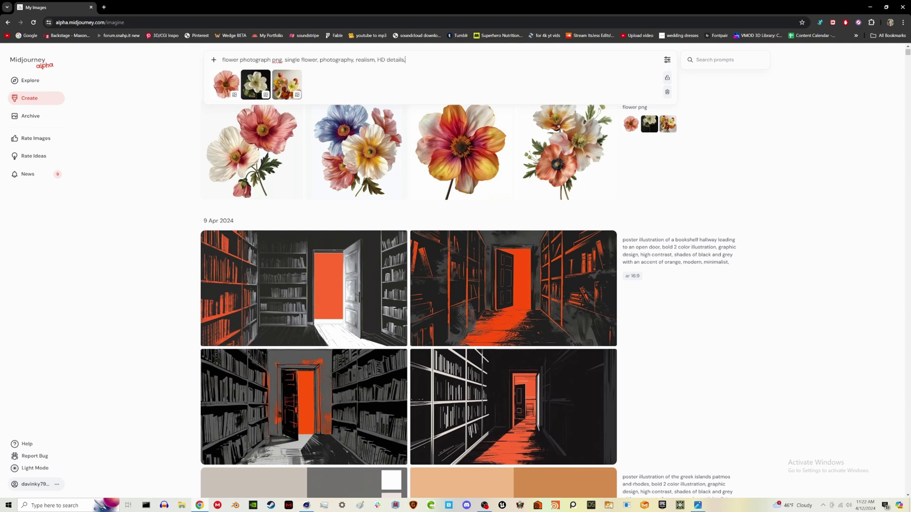
pyautogui.press('Return')
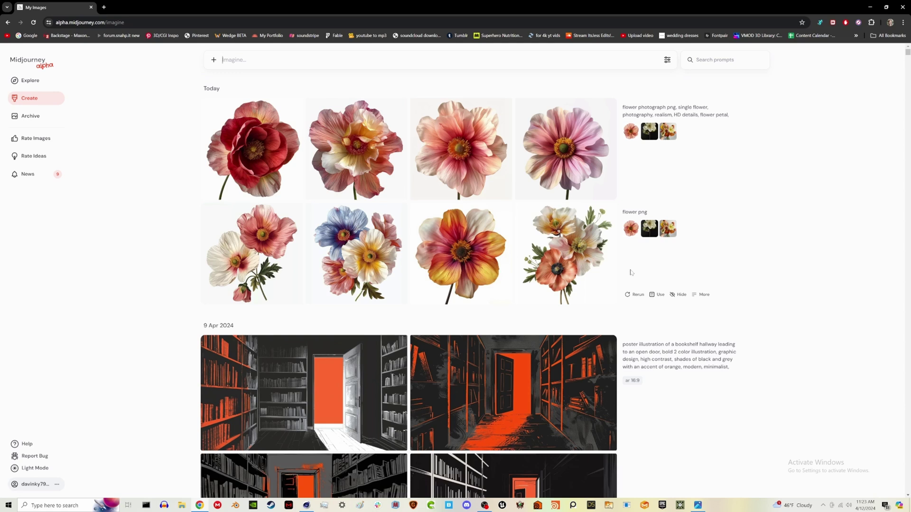
# Download the peach-pink flower with the orange center from the newly generated images
pyautogui.click(461, 151)
pyautogui.click(860, 84)
pyautogui.click(357, 152)
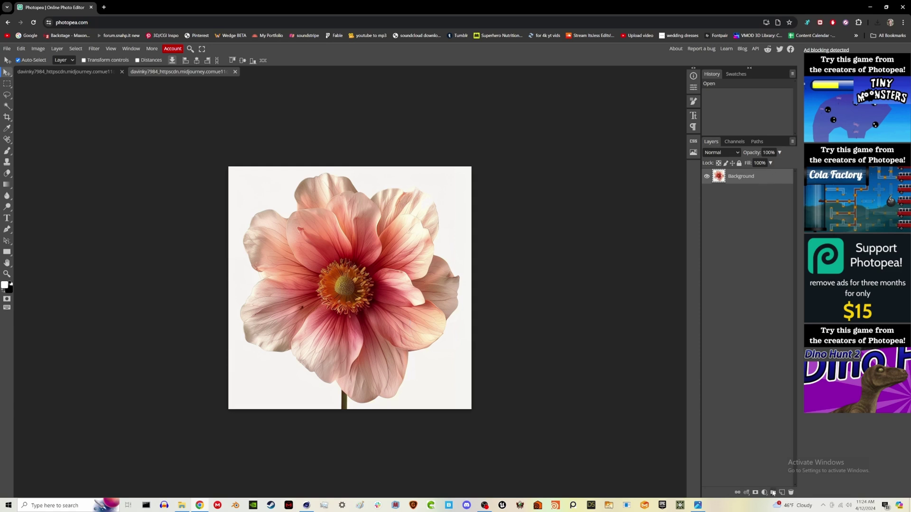
# In Photopea, isolate the flower's lower petal with a lasso-based mask and place a black-filled layer behind it
pyautogui.press('l')
pyautogui.moveTo(298, 362); pyautogui.dragTo(329, 382)
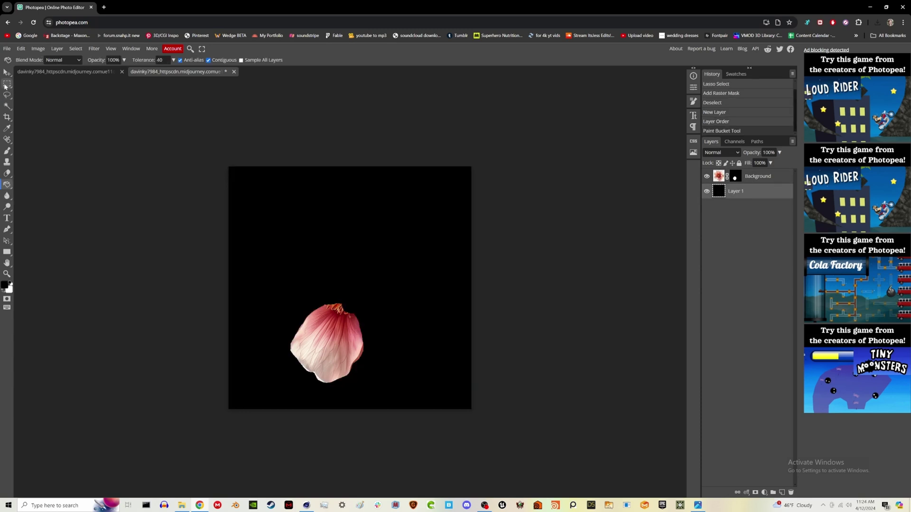
# Enlarge the masked petal and rotate it so its base points down, nearly filling the height of the canvas
pyautogui.click(7, 73)
pyautogui.click(758, 176)
pyautogui.click(20, 49)
pyautogui.click(43, 200)
pyautogui.moveTo(471, 288); pyautogui.dragTo(676, 288)
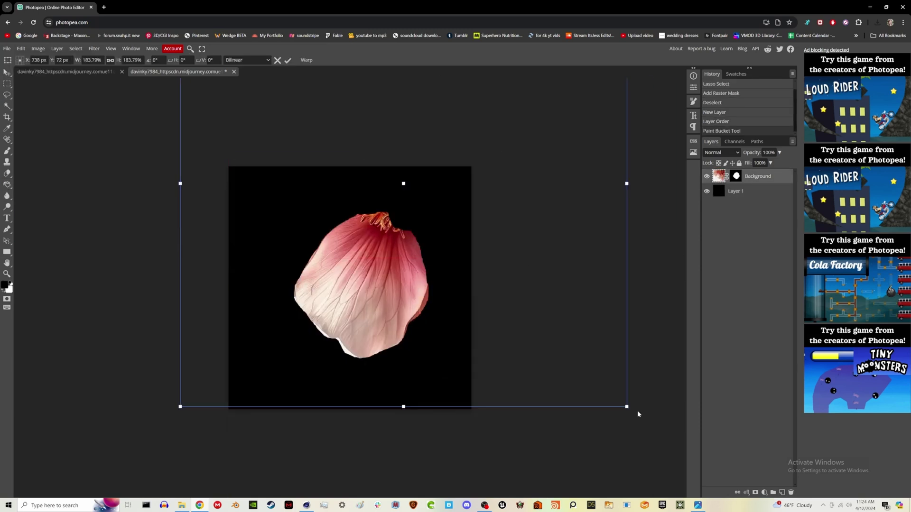
pyautogui.moveTo(636, 413); pyautogui.dragTo(190, 97)
pyautogui.moveTo(562, 279); pyautogui.dragTo(679, 231)
pyautogui.press('Return')
# Trim the white fringe and uneven edges off the petal by lassoing areas on its layer mask and clearing them
pyautogui.click(736, 177)
pyautogui.press('l')
pyautogui.moveTo(300, 190); pyautogui.dragTo(288, 157)
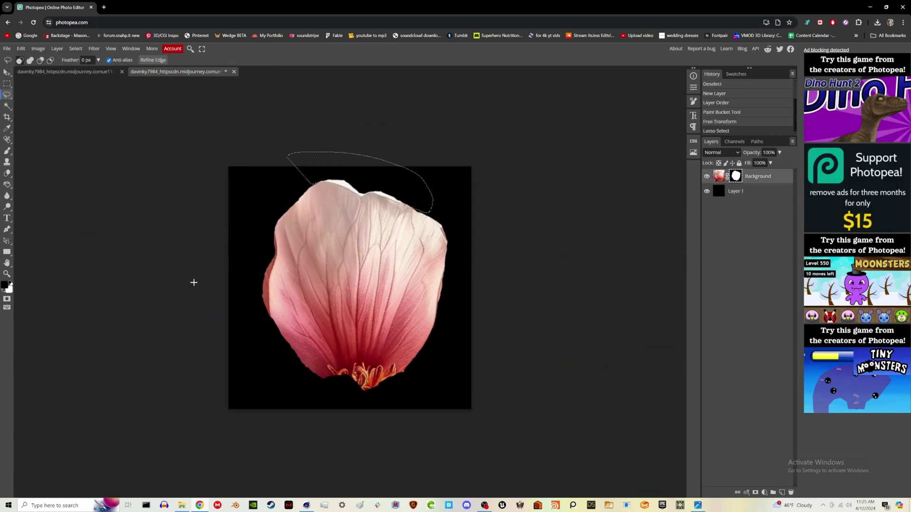
pyautogui.press('x')
pyautogui.press('Delete')
pyautogui.hotkey('ctrl', 'd')
pyautogui.moveTo(433, 219)
pyautogui.mouseDown()
pyautogui.moveTo(435, 310)
pyautogui.moveTo(441, 220)
pyautogui.mouseUp()
pyautogui.press('Delete')
pyautogui.hotkey('ctrl', 'd')
pyautogui.moveTo(274, 325); pyautogui.dragTo(271, 207)
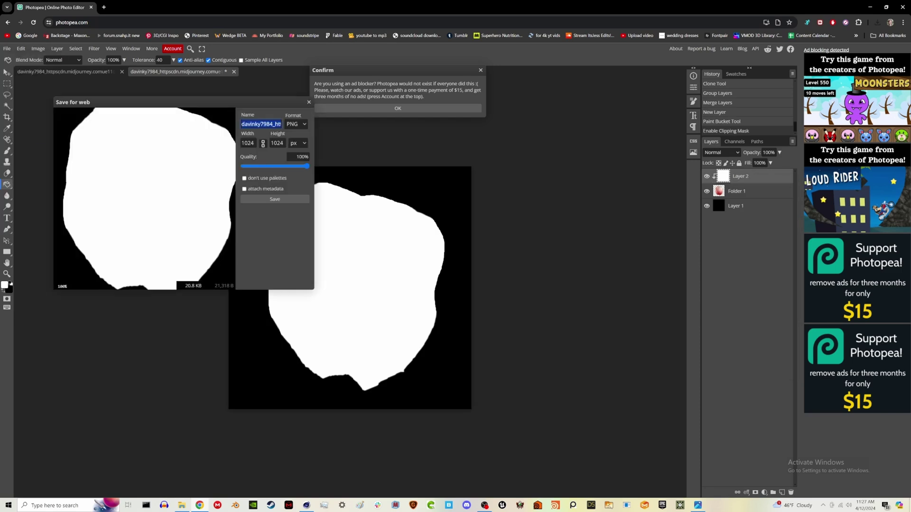
# Export the white petal silhouette on black as petal_opacity.png
pyautogui.press('Return')
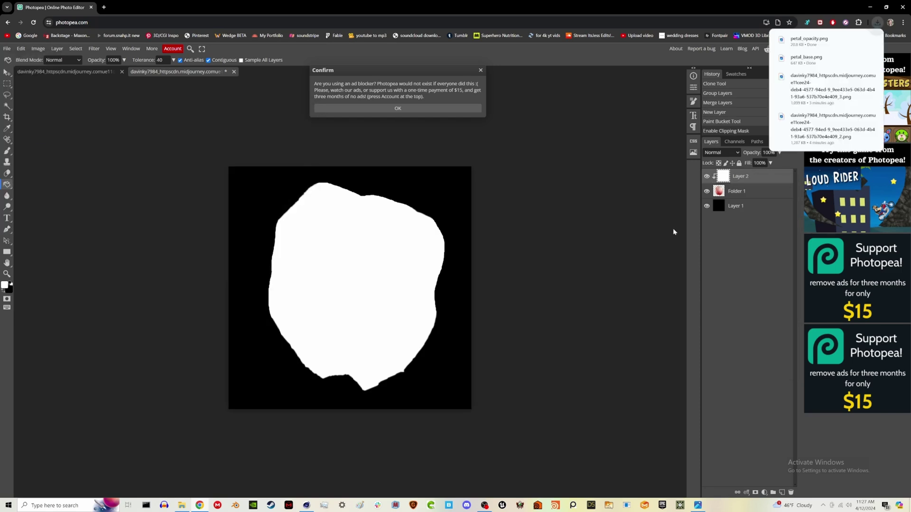
# Back in Cinema 4D, move the petal mesh out of the ARCHIVE group and reset its viewport and renderer visibility to Default
pyautogui.hotkey('alt', 'Tab')
pyautogui.moveTo(775, 105); pyautogui.dragTo(775, 104)
pyautogui.click(802, 103)
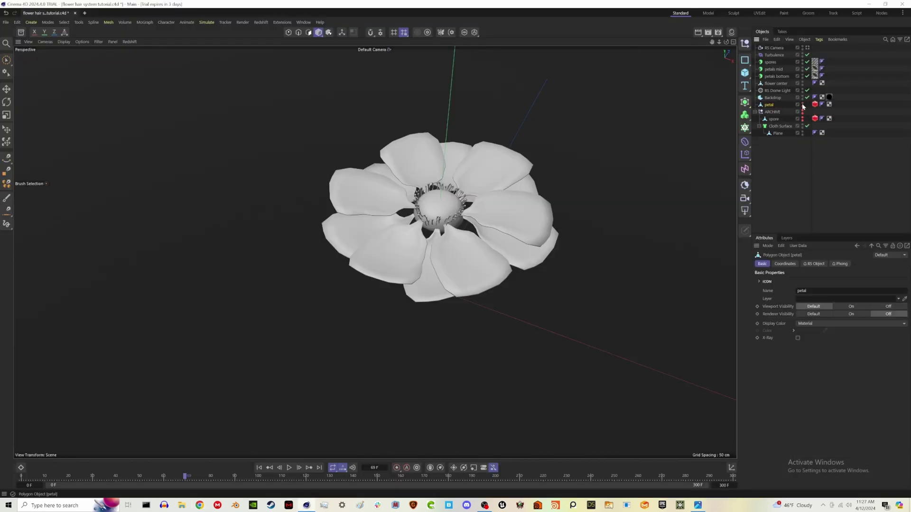
pyautogui.click(803, 105)
pyautogui.keyDown('alt'); pyautogui.moveTo(238, 155); pyautogui.dragTo(236, 233); pyautogui.keyUp('alt')
# Create a new Redshift Standard material in the Material Manager and name it petal
pyautogui.click(731, 32)
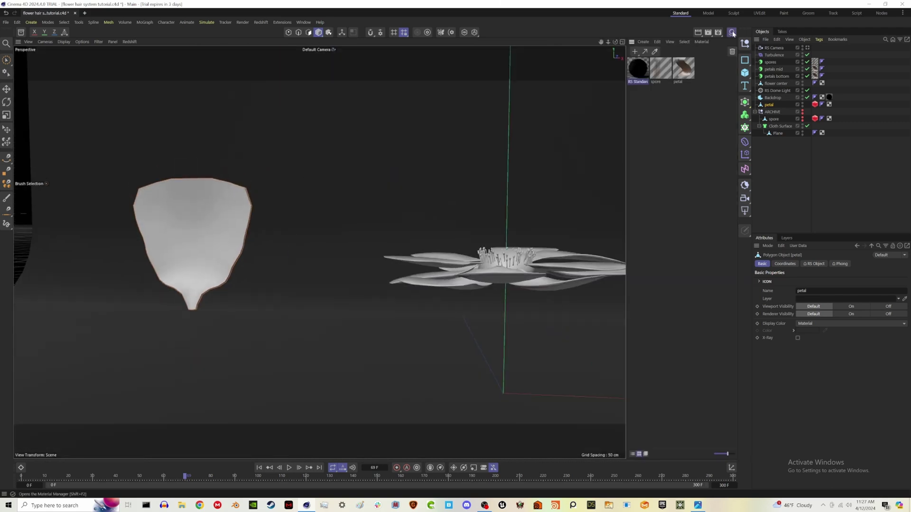
pyautogui.doubleClick(711, 70)
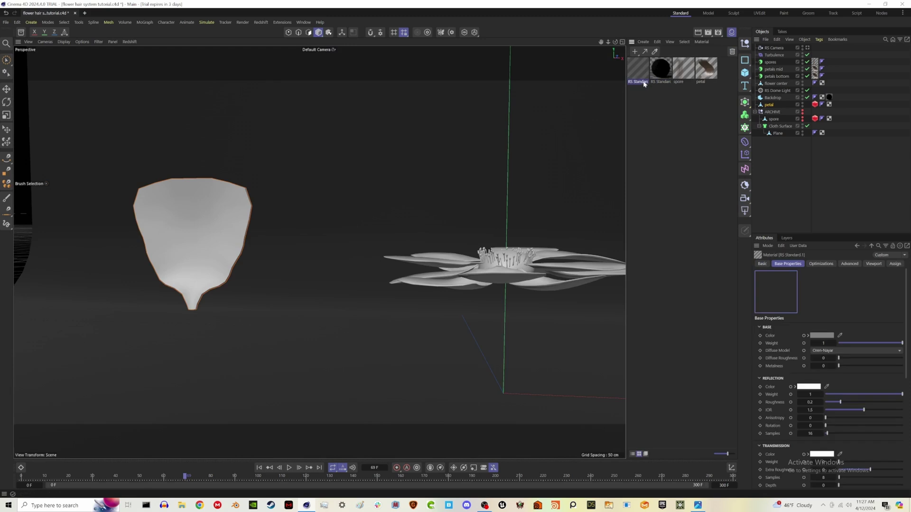
pyautogui.doubleClick(640, 82)
pyautogui.write('petal')
pyautogui.press('Return')
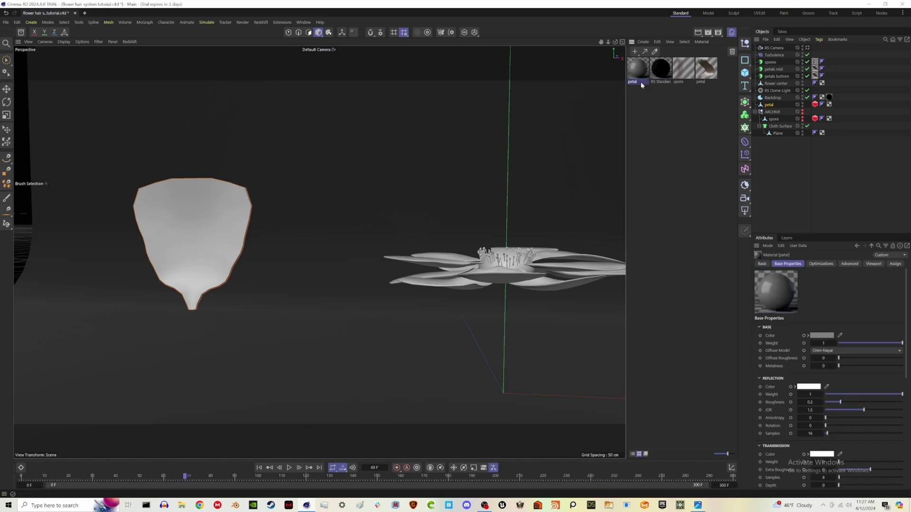
# Apply the petal material to the petal mesh and import petal_base and petal_opacity into its node graph without copying them to the project location
pyautogui.moveTo(775, 105); pyautogui.dragTo(776, 105)
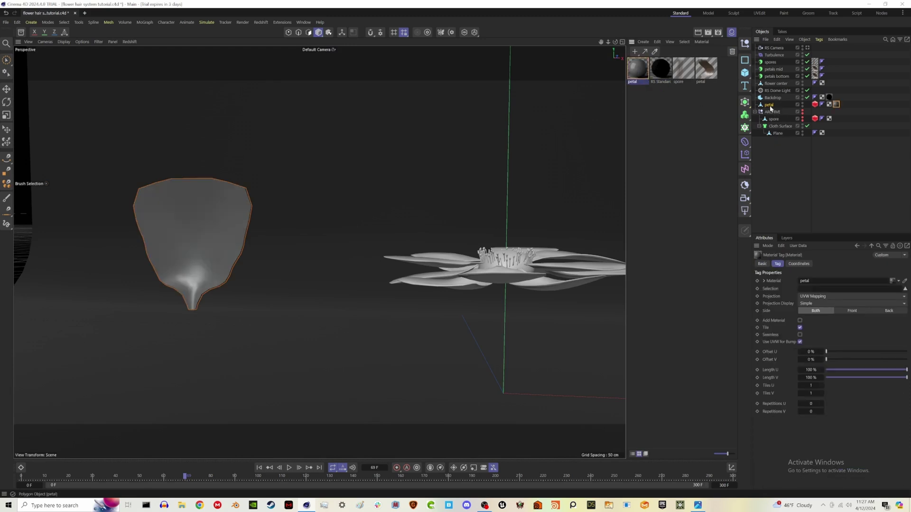
pyautogui.click(640, 74)
pyautogui.doubleClick(641, 74)
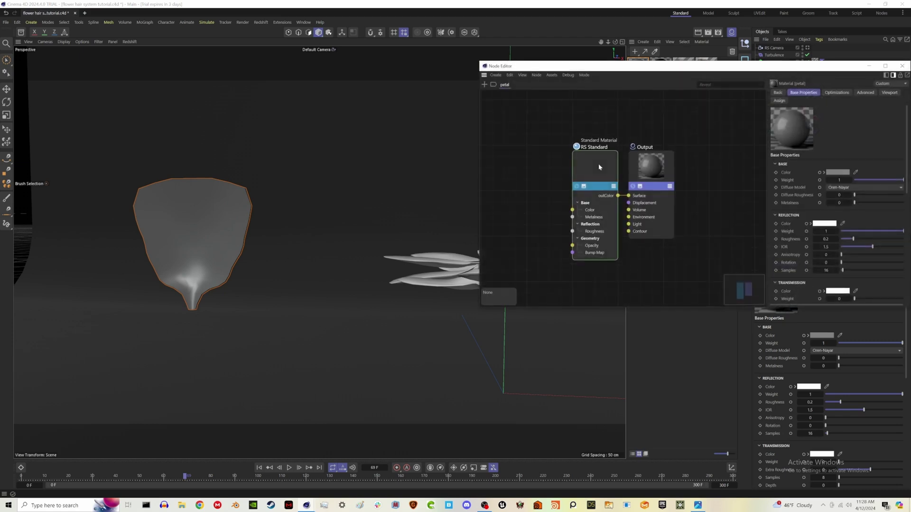
pyautogui.click(182, 506)
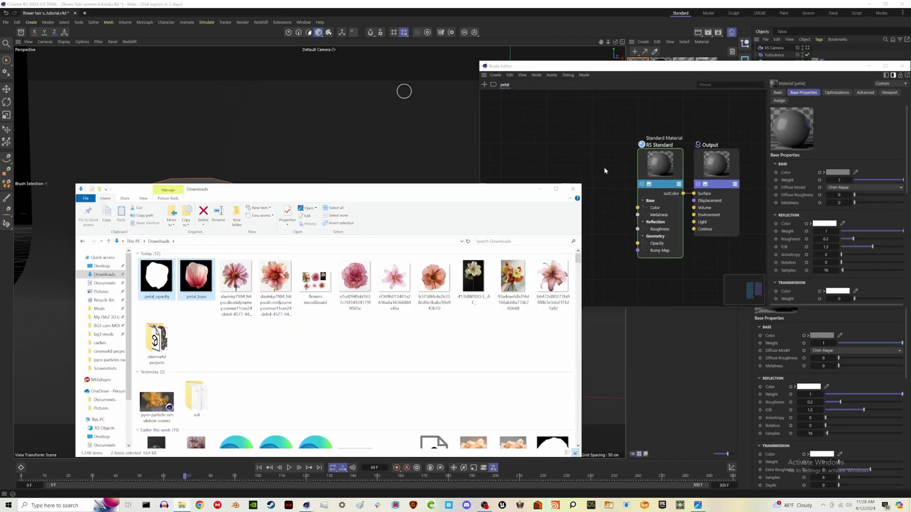
pyautogui.moveTo(605, 167); pyautogui.dragTo(582, 172)
pyautogui.click(513, 287)
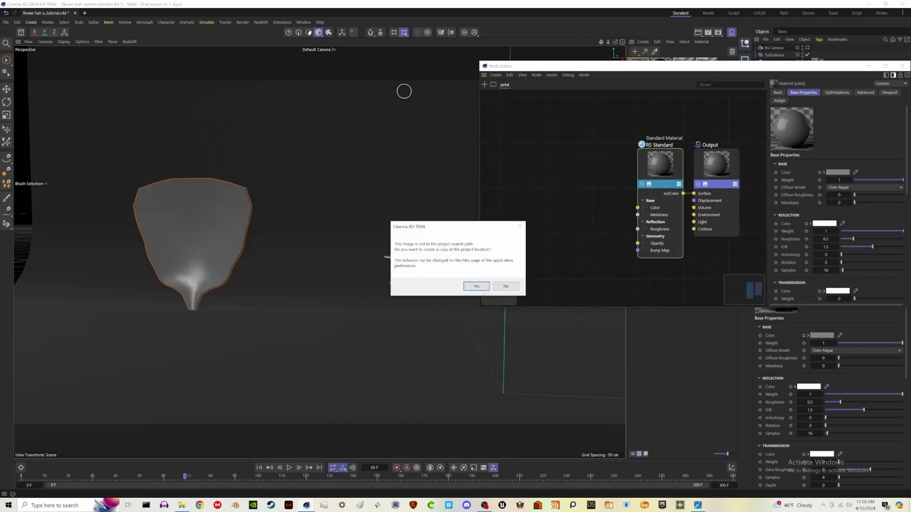
pyautogui.click(512, 286)
# Connect the petal_base texture to the RS Standard node's base Color and petal_opacity to its Opacity
pyautogui.moveTo(666, 145); pyautogui.dragTo(600, 215)
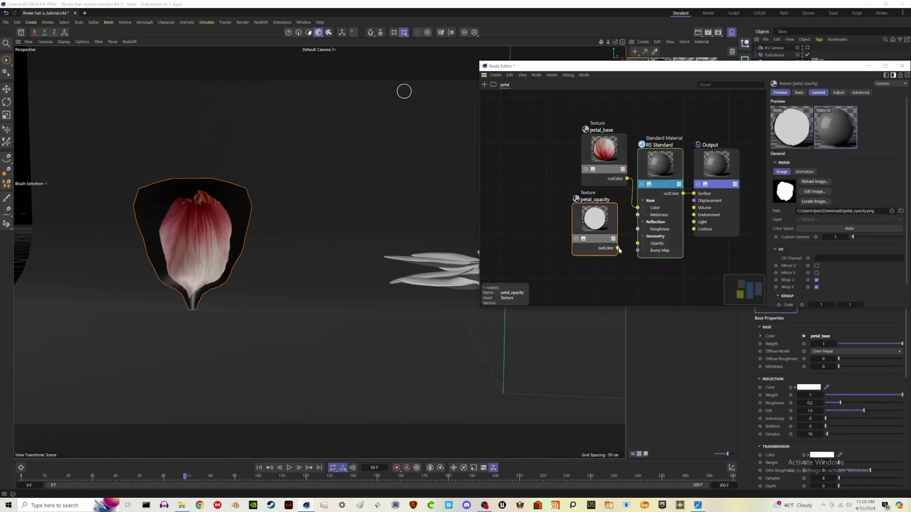
pyautogui.moveTo(617, 248); pyautogui.dragTo(637, 243)
pyautogui.moveTo(542, 239); pyautogui.dragTo(612, 145)
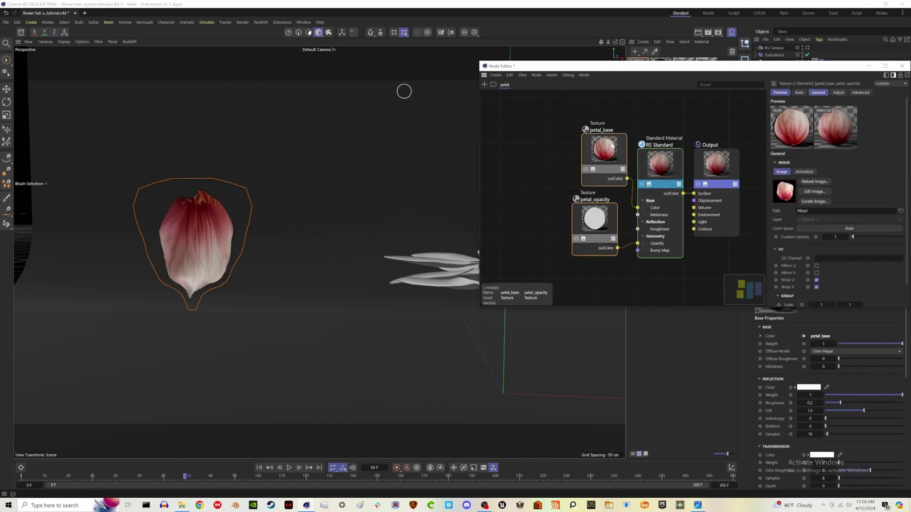
pyautogui.click(903, 66)
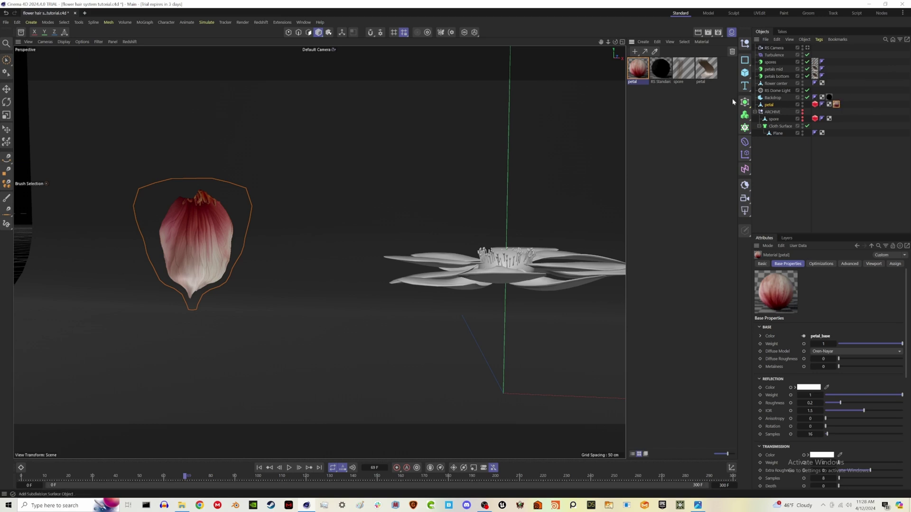
# Adjust the UV length of the petal mesh's material tag so the petal image fills the mesh
pyautogui.doubleClick(638, 72)
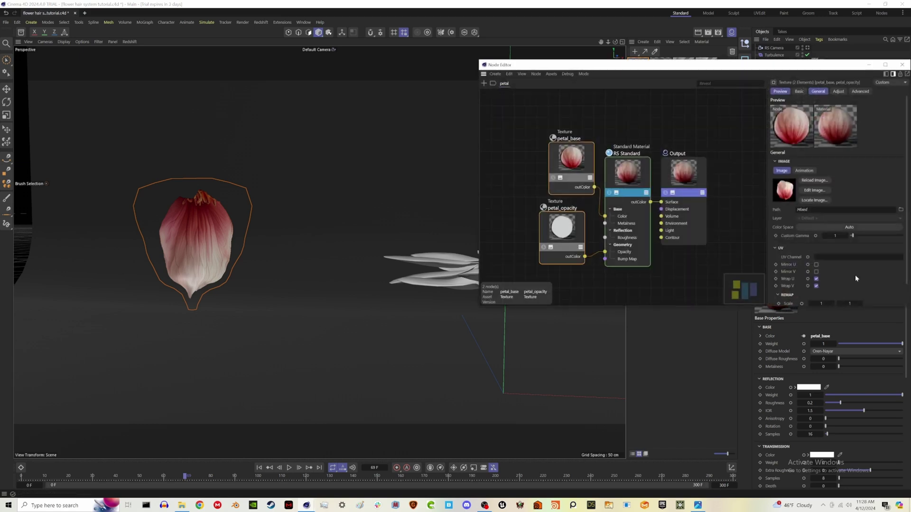
pyautogui.scroll(-1, 857, 279)
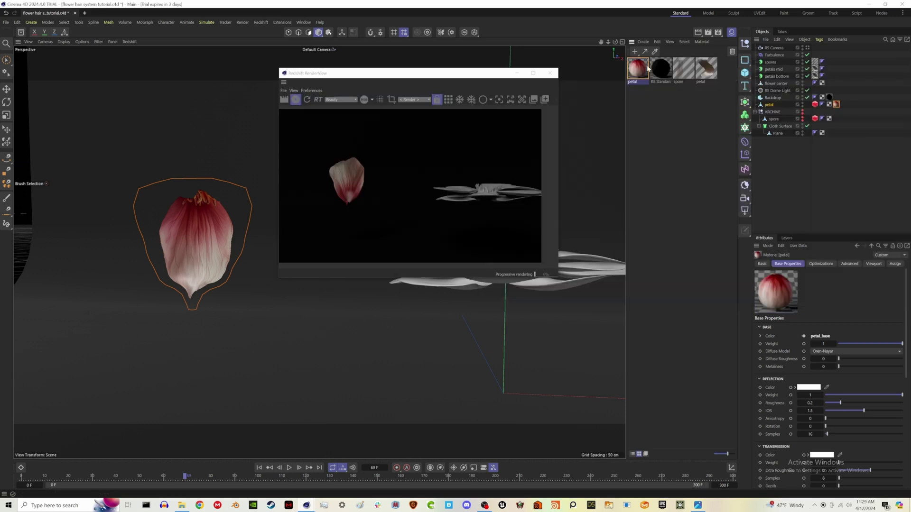
pyautogui.click(732, 33)
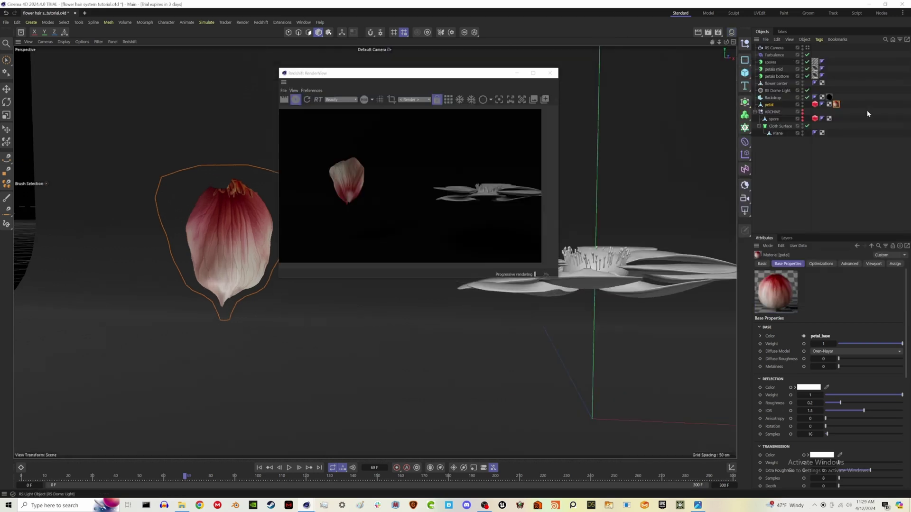
pyautogui.click(836, 104)
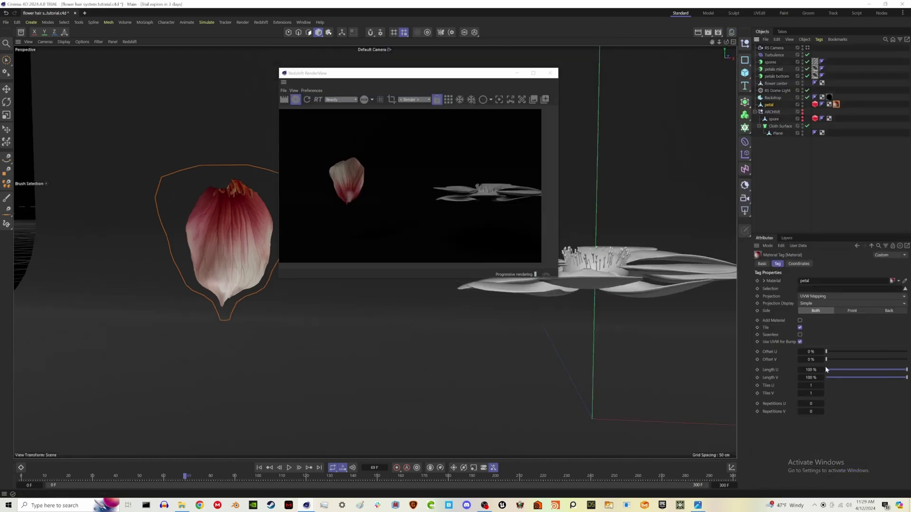
pyautogui.moveTo(889, 377); pyautogui.dragTo(906, 377)
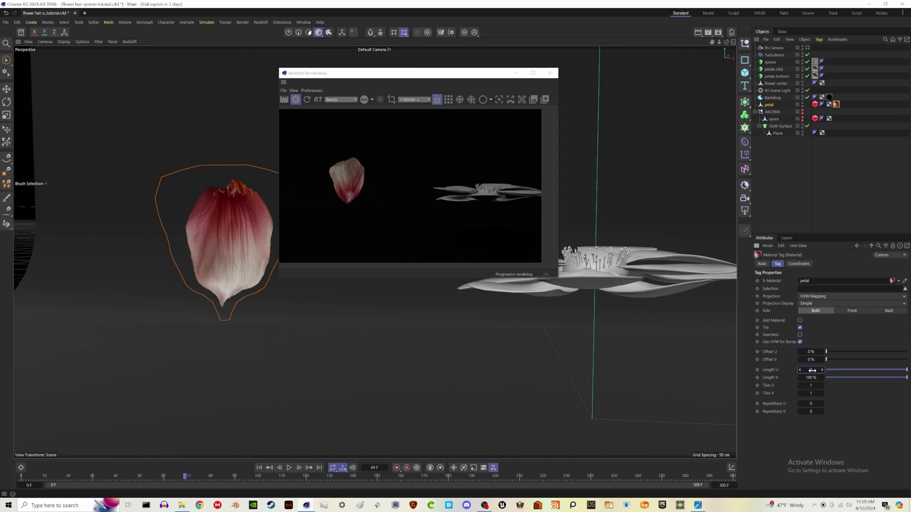
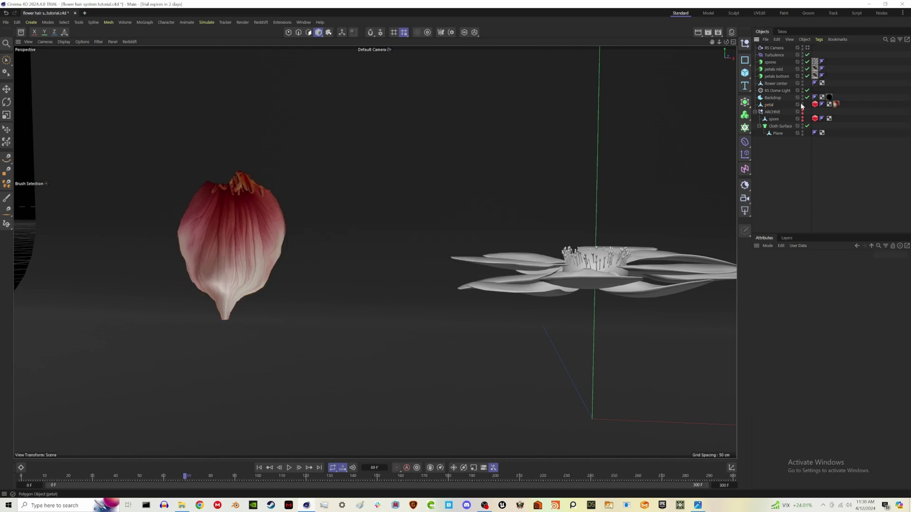
# Hide the petal mesh, move it back into the ARCHIVE group and collapse the group
pyautogui.click(802, 105)
pyautogui.moveTo(771, 106); pyautogui.dragTo(774, 117)
pyautogui.click(776, 140)
pyautogui.click(755, 105)
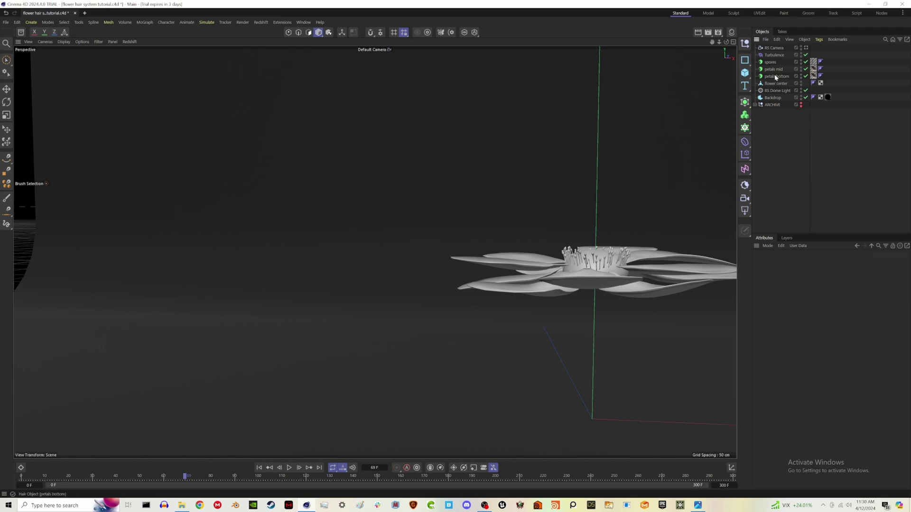
# Enable Keep Textures for the instances of both the petals mid and petals bottom hair objects
pyautogui.click(775, 75)
pyautogui.keyDown('shift'); pyautogui.click(778, 70); pyautogui.keyUp('shift')
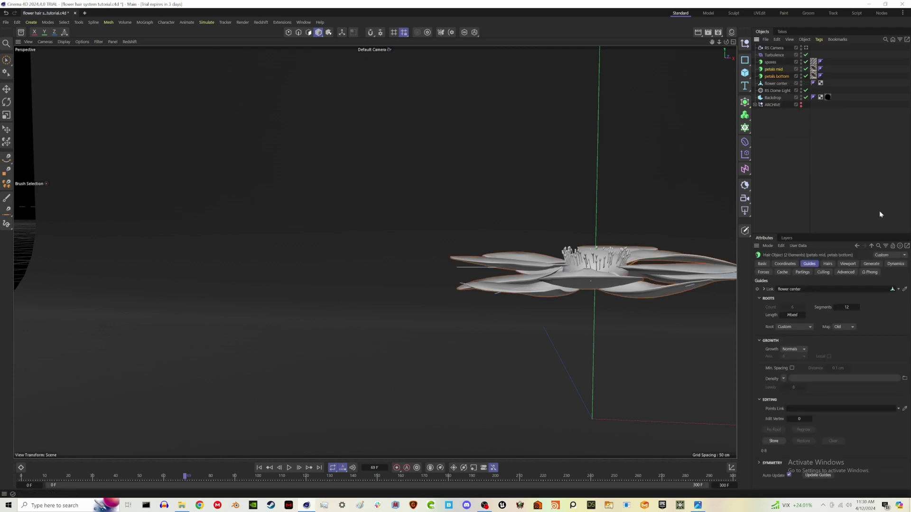
pyautogui.click(874, 264)
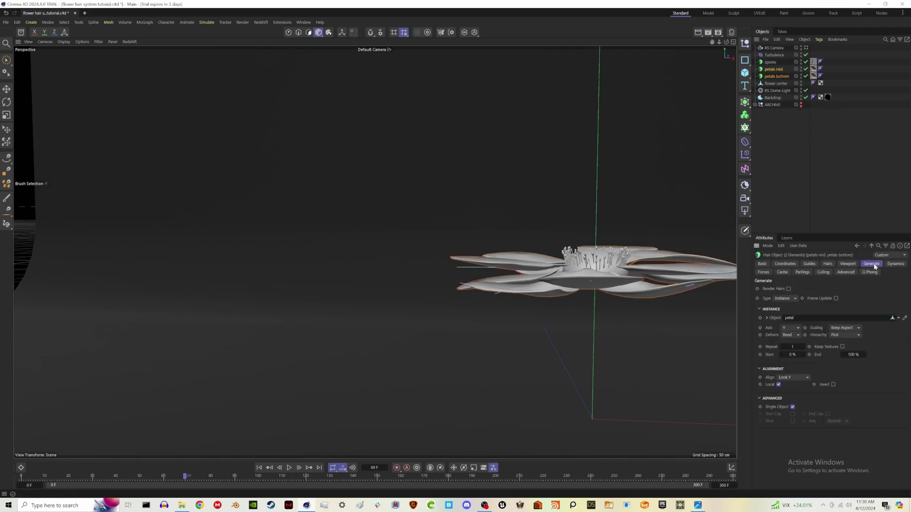
pyautogui.click(842, 347)
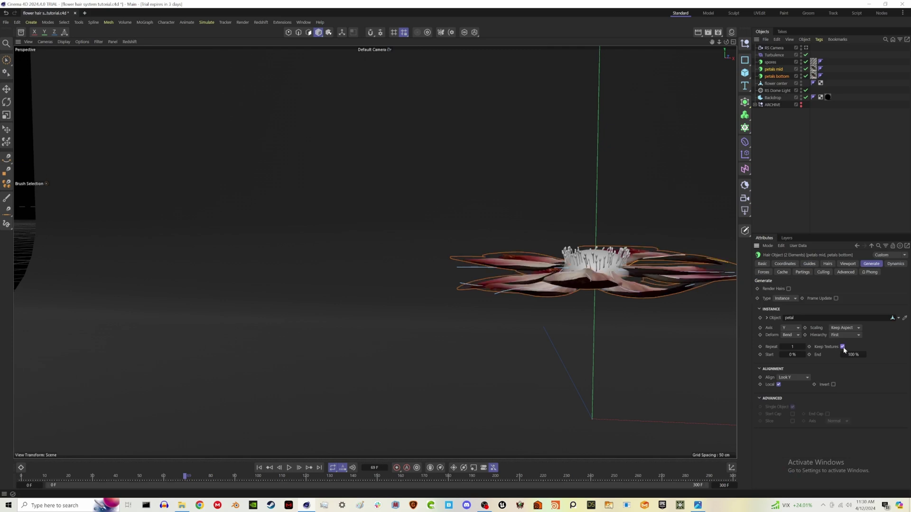
pyautogui.click(639, 226)
pyautogui.keyDown('alt'); pyautogui.moveTo(639, 226); pyautogui.dragTo(429, 332); pyautogui.keyUp('alt')
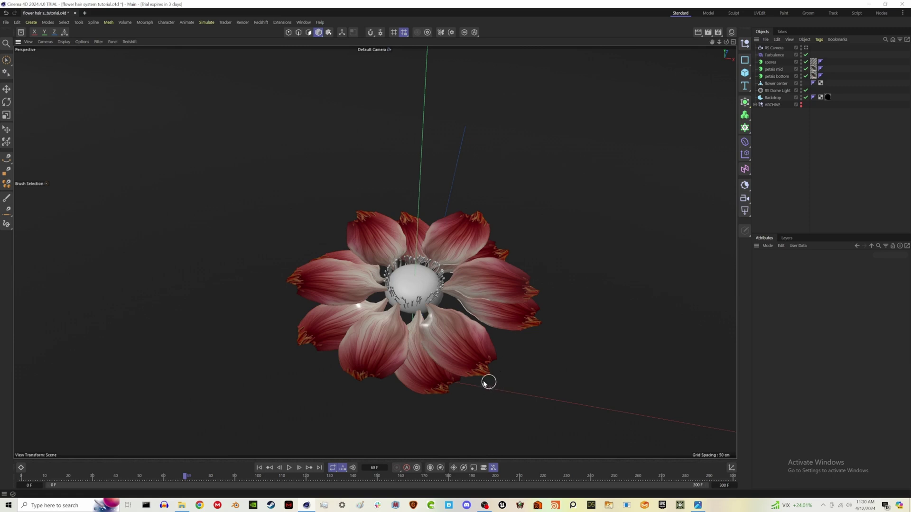
# Look through the RS Camera, dock the Redshift RenderView beside the viewport and start the live render
pyautogui.click(805, 48)
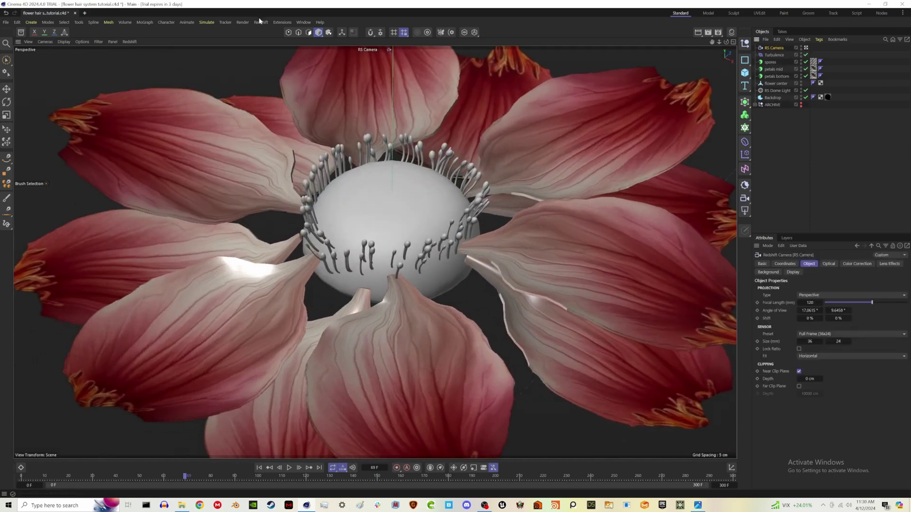
pyautogui.click(256, 23)
pyautogui.click(285, 82)
pyautogui.moveTo(286, 84); pyautogui.dragTo(668, 139)
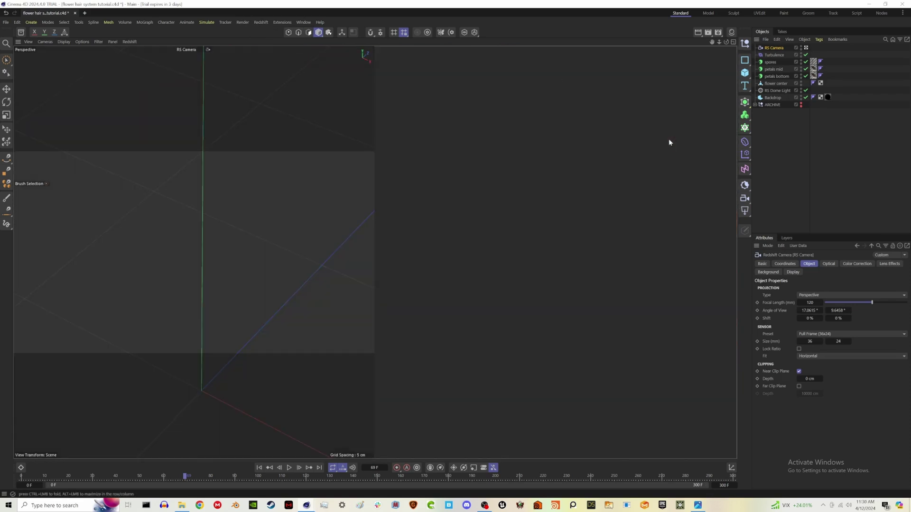
pyautogui.click(392, 70)
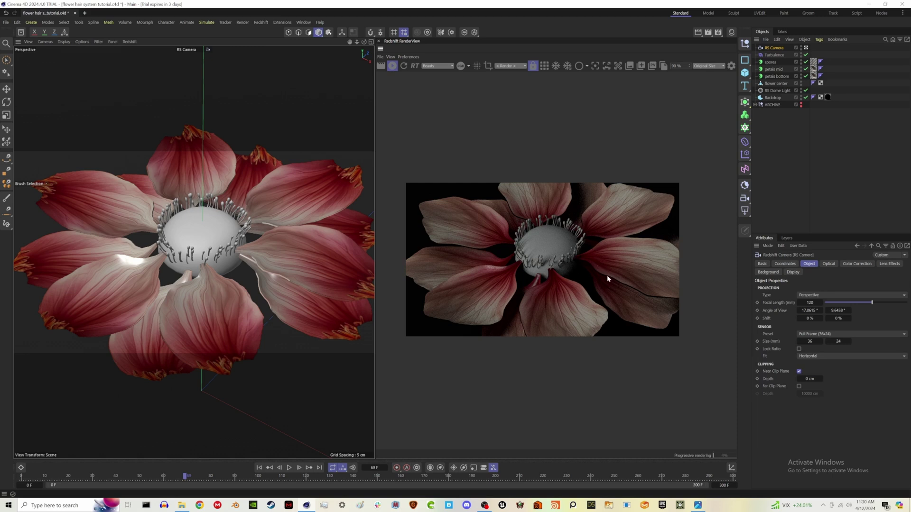
# Raise the RS Dome Light's exposure and rotate it to 132° heading and 20° pitch
pyautogui.click(783, 90)
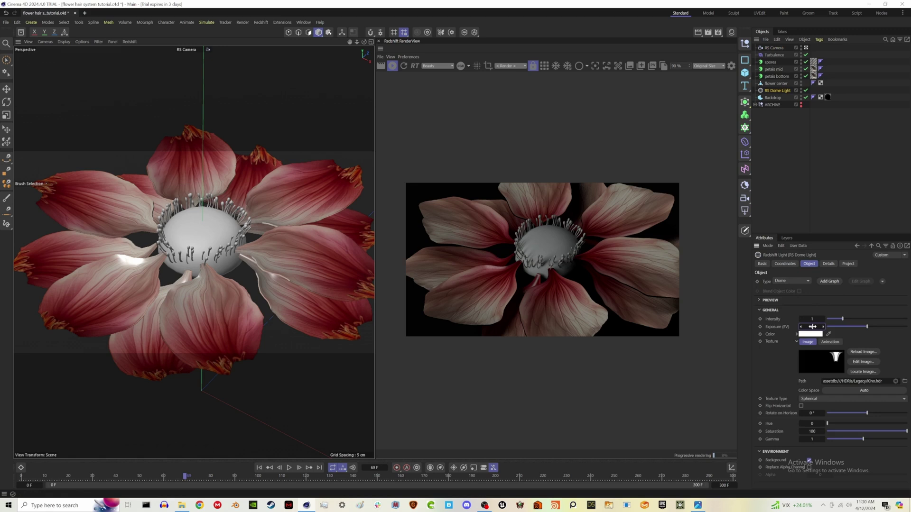
pyautogui.moveTo(812, 327); pyautogui.dragTo(843, 299)
pyautogui.click(785, 264)
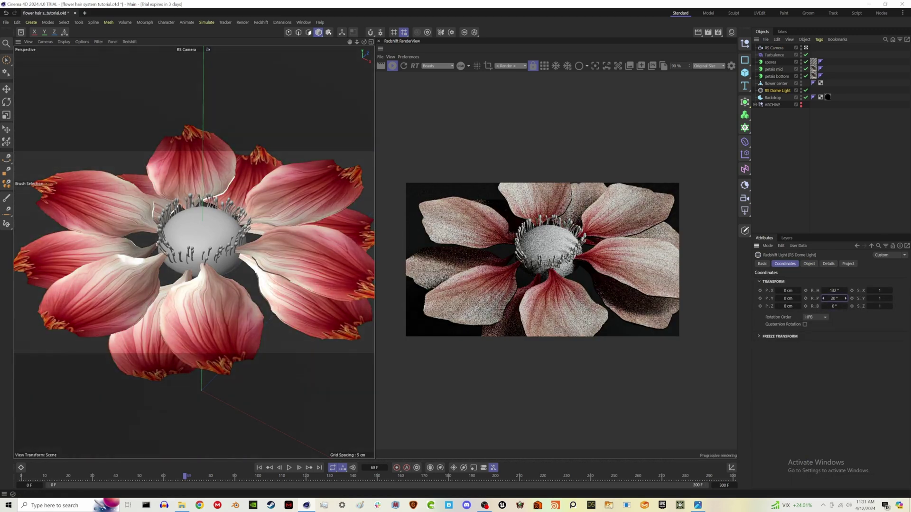
pyautogui.click(845, 190)
# Add a subsurface Color port to the petal material's RS Standard node and feed it with the petal_base texture
pyautogui.click(731, 32)
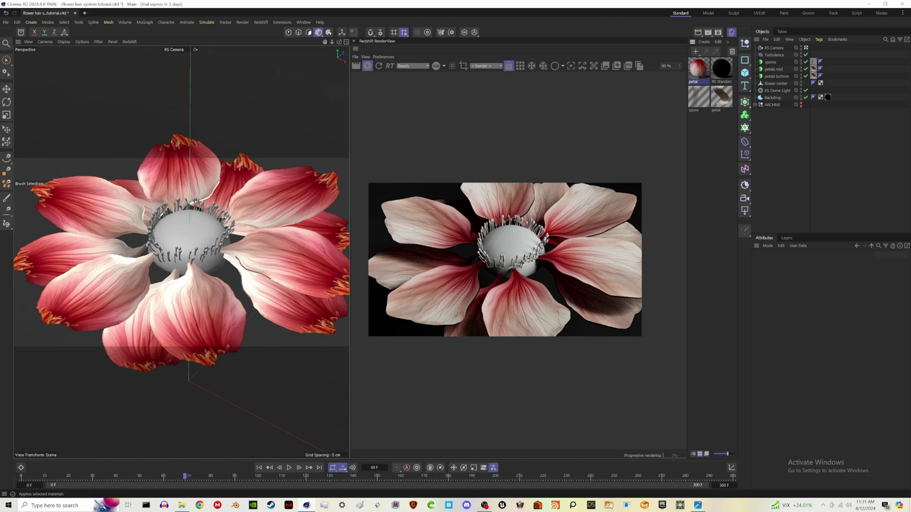
pyautogui.doubleClick(692, 72)
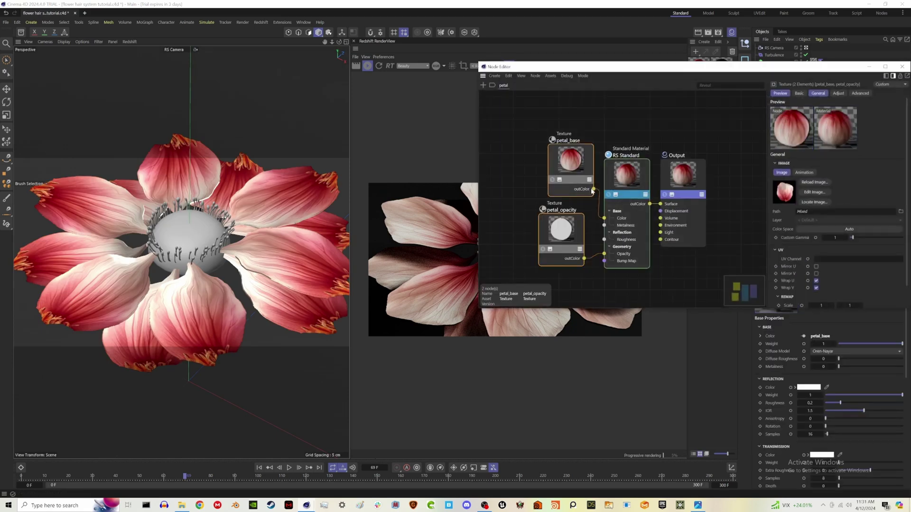
pyautogui.click(645, 195)
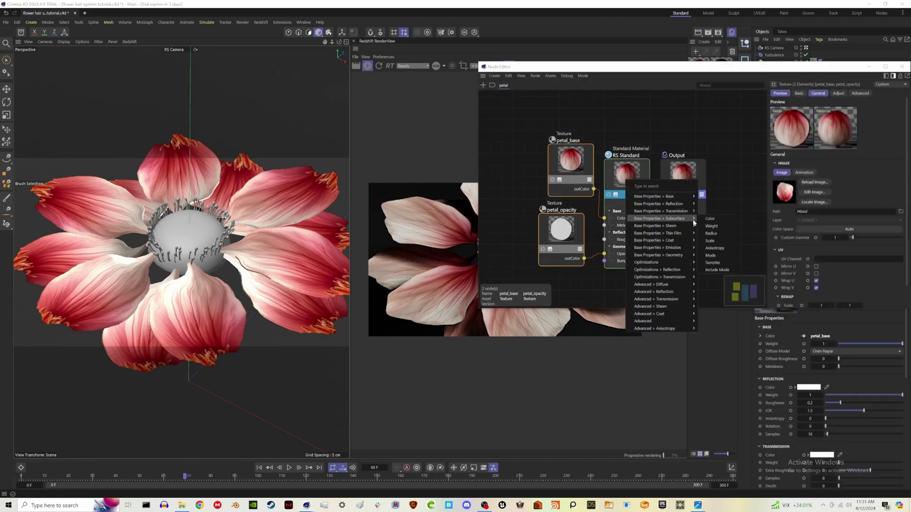
pyautogui.click(710, 219)
pyautogui.moveTo(575, 169); pyautogui.dragTo(560, 168)
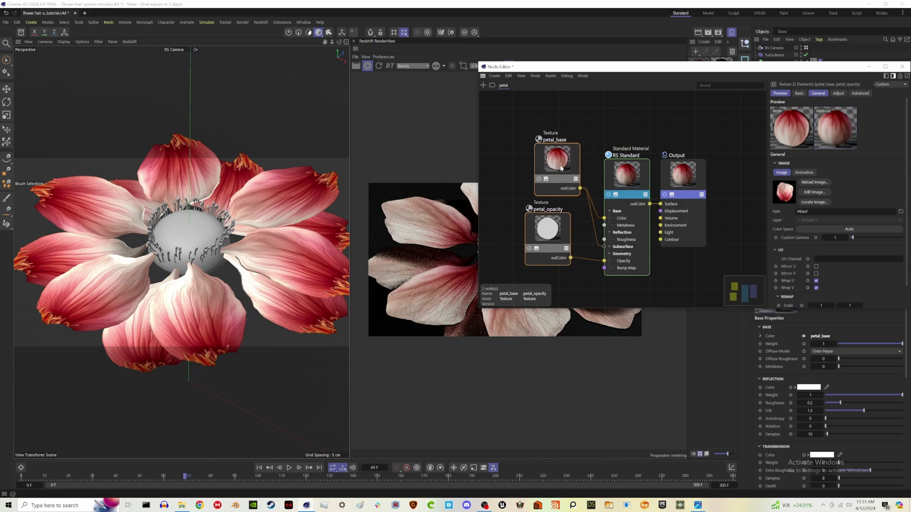
pyautogui.click(634, 126)
pyautogui.click(903, 68)
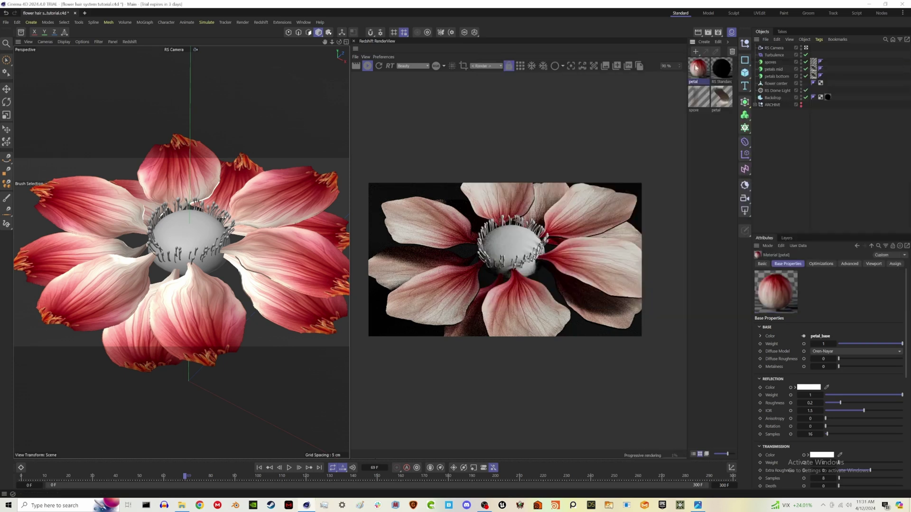
pyautogui.click(732, 34)
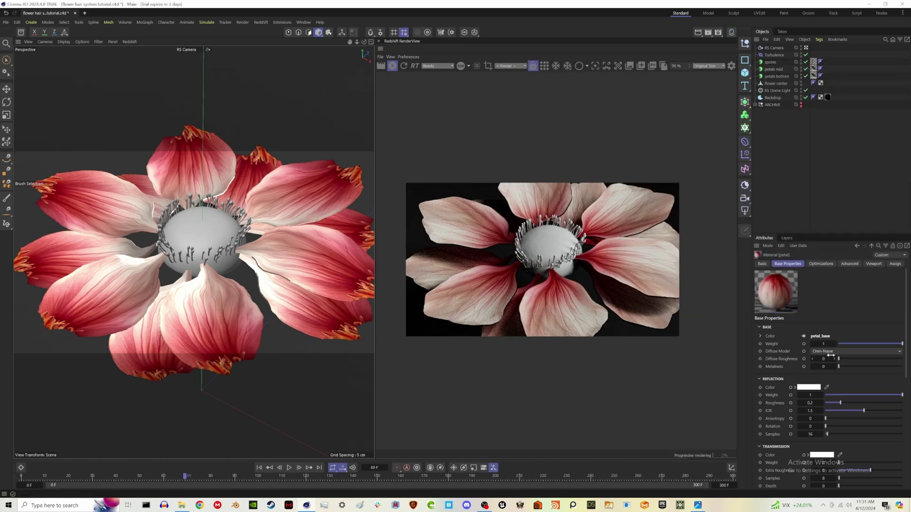
# Set the petal material's reflection roughness to about 0.756 and its subsurface weight to 1
pyautogui.click(884, 403)
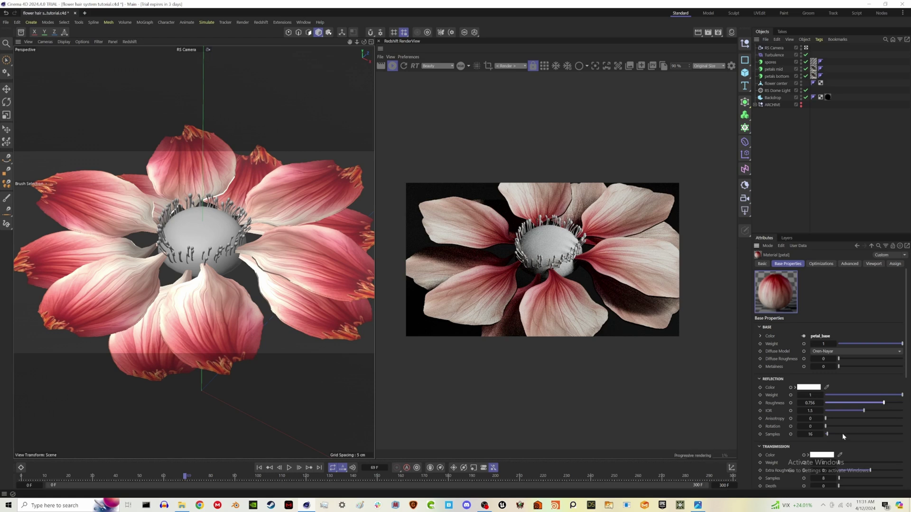
pyautogui.scroll(-8, 831, 437)
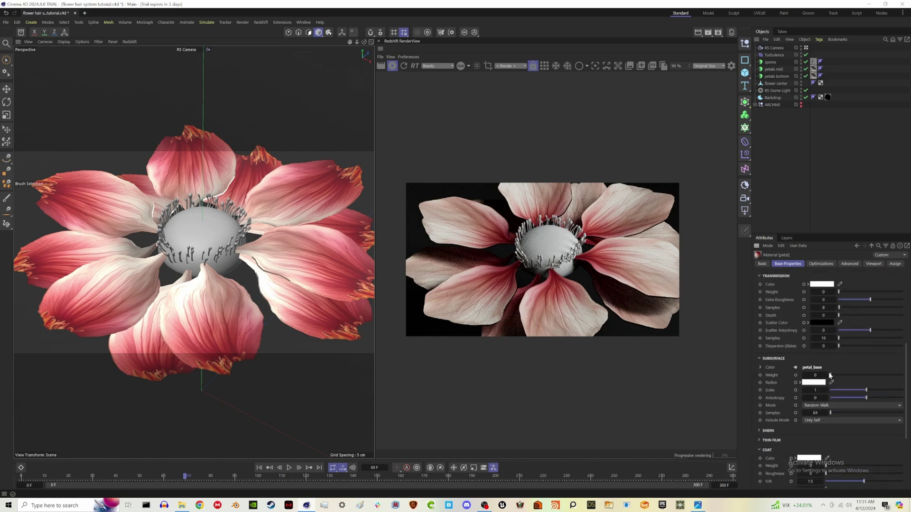
pyautogui.moveTo(830, 375); pyautogui.dragTo(902, 374)
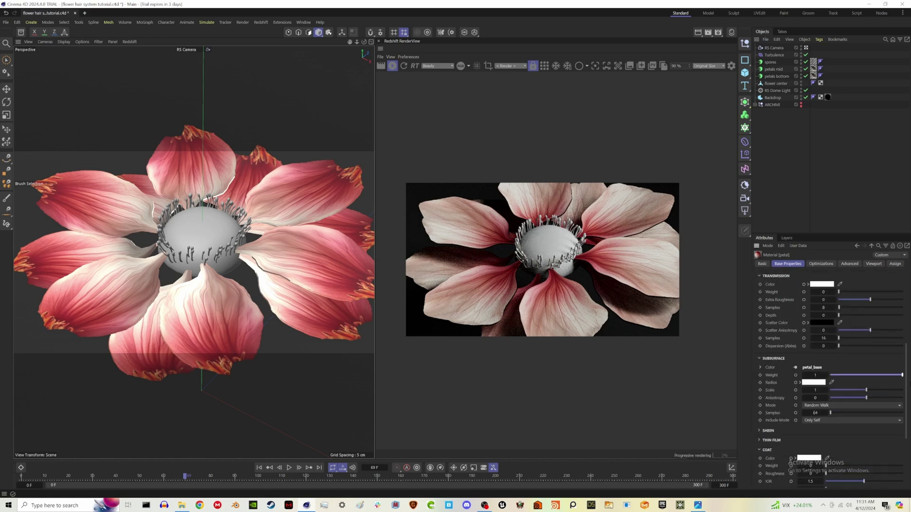
# Set the petal material's subsurface radius color to a light salmon red and adjust the subsurface scale
pyautogui.click(805, 383)
pyautogui.click(791, 419)
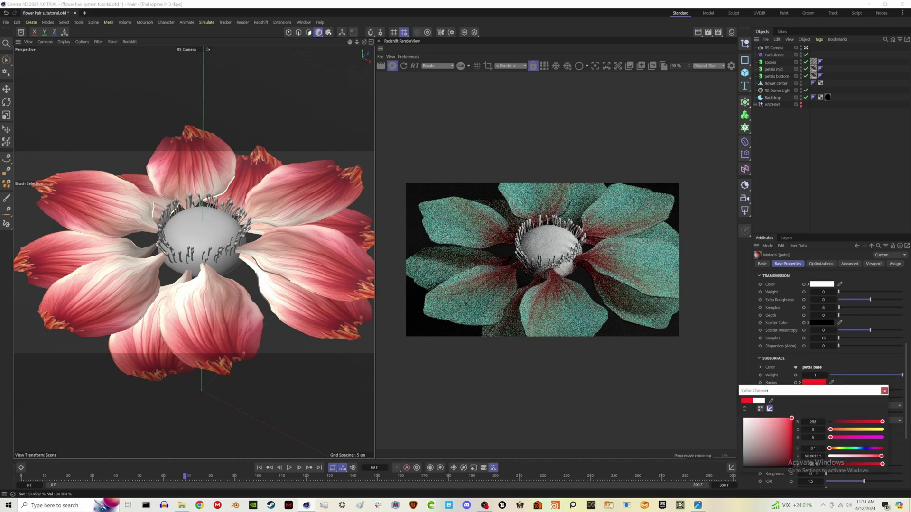
pyautogui.moveTo(791, 418); pyautogui.dragTo(776, 419)
pyautogui.click(847, 430)
pyautogui.click(884, 391)
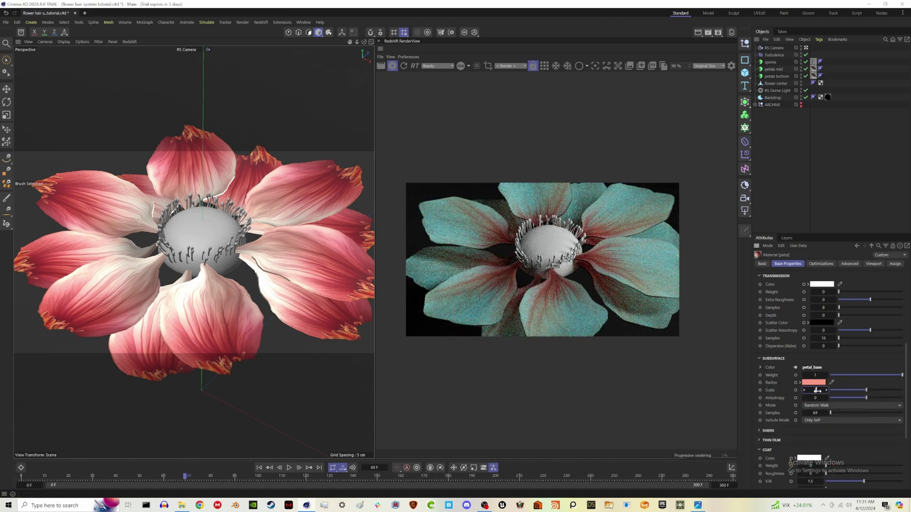
pyautogui.moveTo(817, 390); pyautogui.dragTo(818, 390)
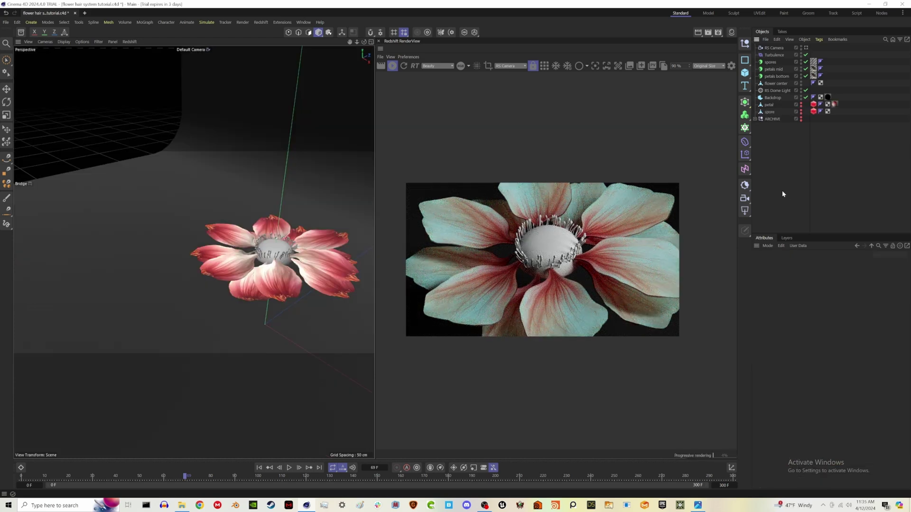
# Enable Keep Textures in the instance settings of the spores hair object
pyautogui.click(771, 62)
pyautogui.click(892, 265)
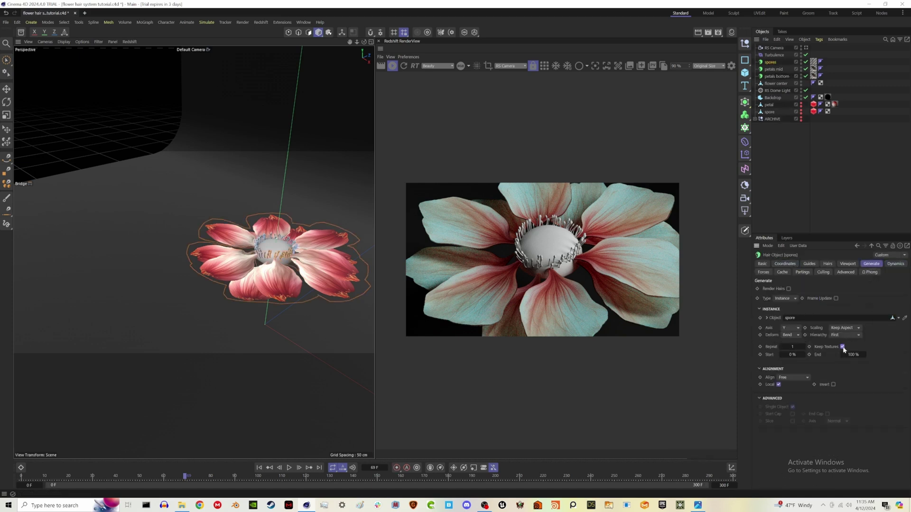
pyautogui.click(797, 165)
# Create a new Redshift Standard material and assign it to the spore object
pyautogui.click(731, 33)
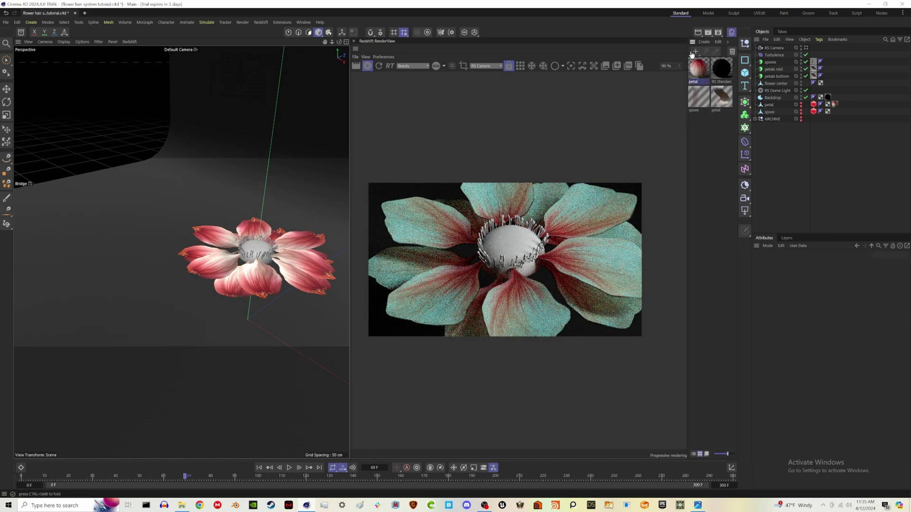
pyautogui.click(704, 41)
pyautogui.moveTo(717, 63)
pyautogui.click(785, 72)
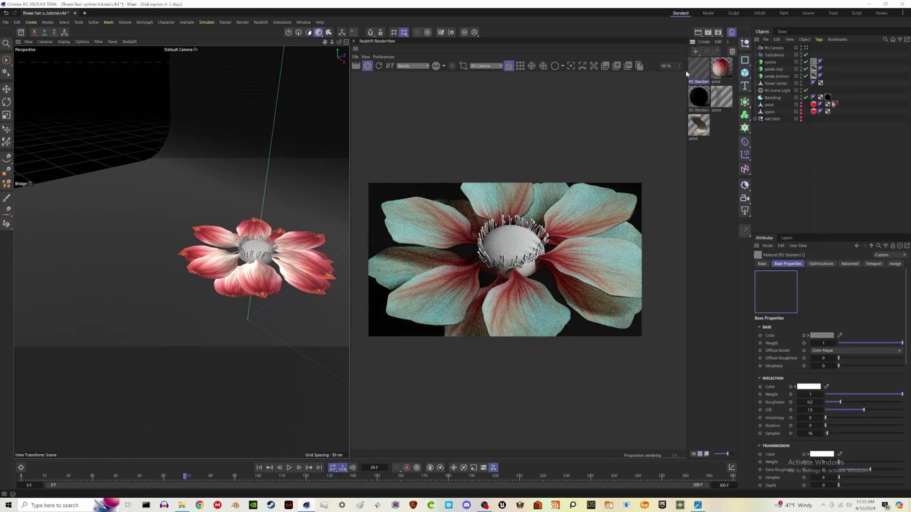
pyautogui.moveTo(772, 113); pyautogui.dragTo(769, 112)
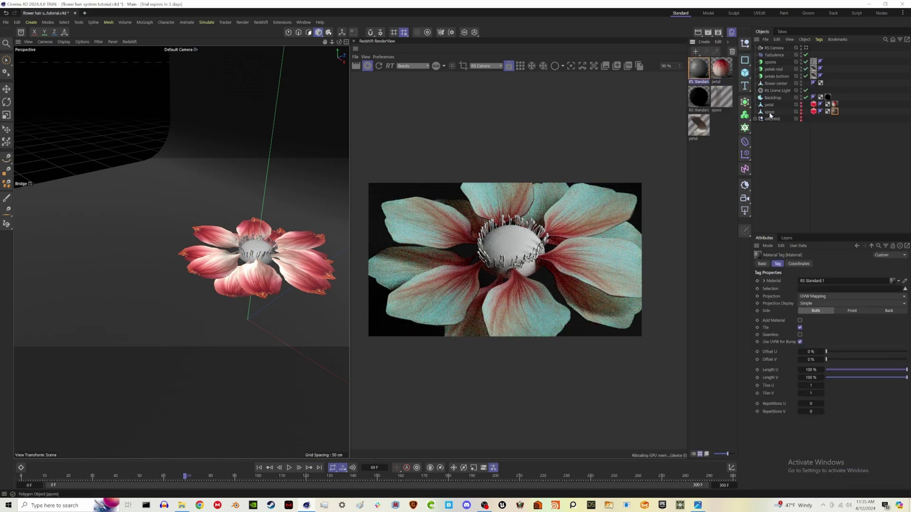
# Set the spore material's base color to an orange of about RGB 255, 83, 30
pyautogui.click(699, 69)
pyautogui.click(821, 335)
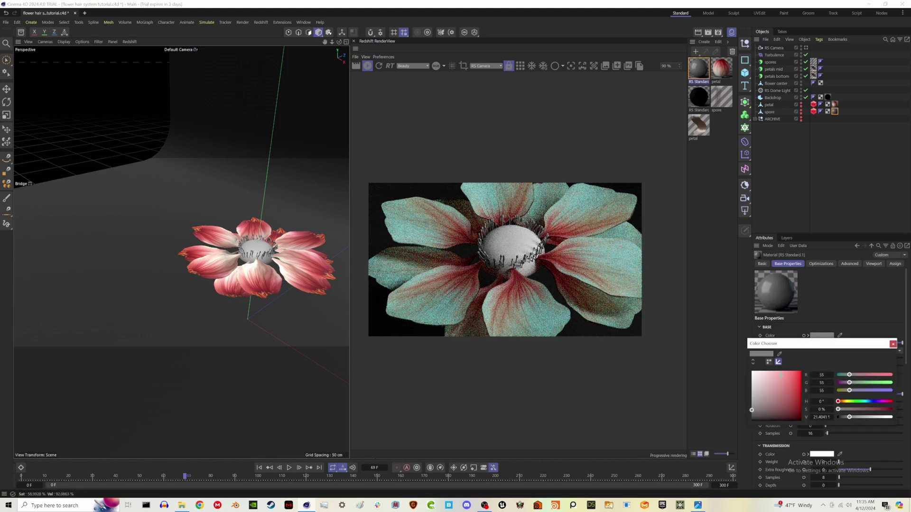
pyautogui.click(779, 371)
pyautogui.moveTo(861, 383)
pyautogui.mouseDown()
pyautogui.moveTo(869, 383)
pyautogui.moveTo(849, 392)
pyautogui.moveTo(857, 384)
pyautogui.mouseUp()
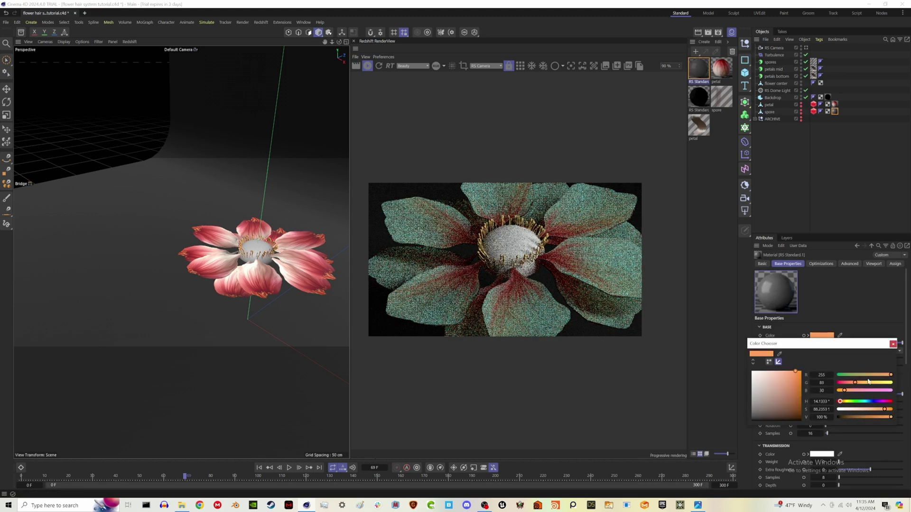
# Set the spore material's subsurface color to an orange of RGB 255, 81, 27
pyautogui.scroll(-5, 838, 395)
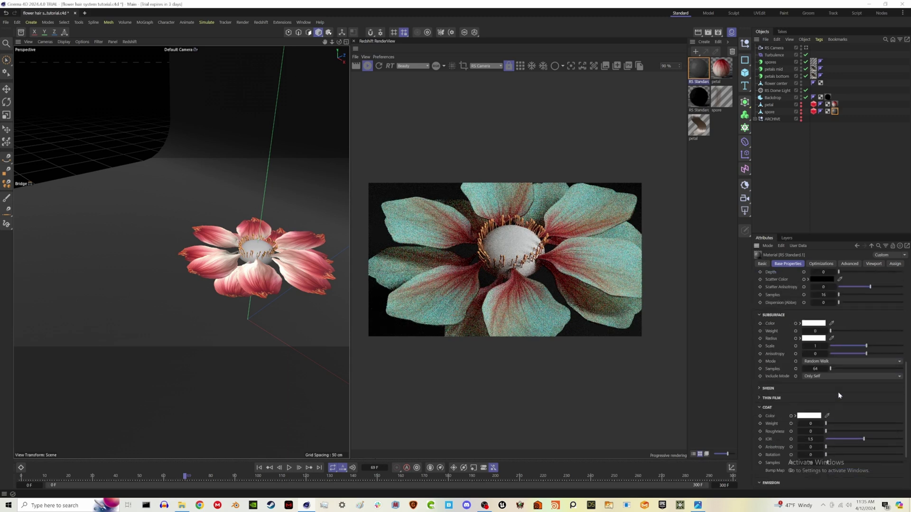
pyautogui.click(812, 324)
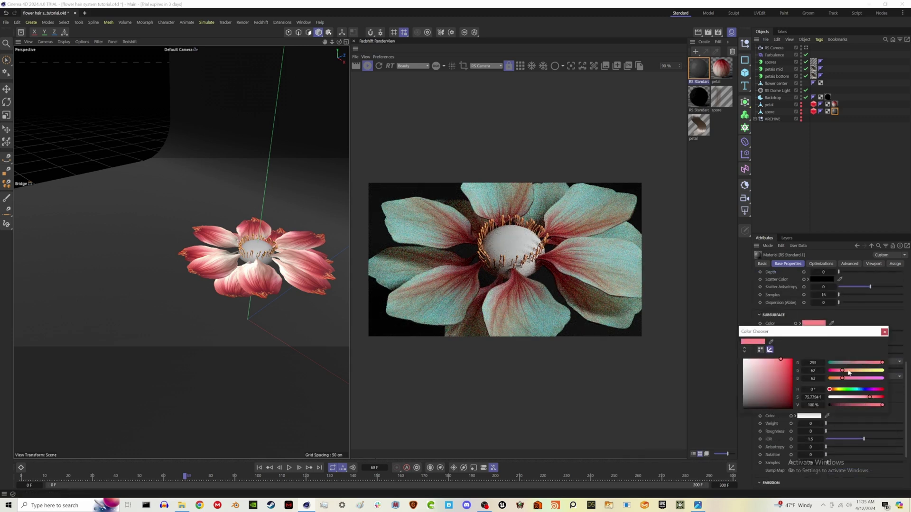
pyautogui.moveTo(843, 371); pyautogui.dragTo(835, 380)
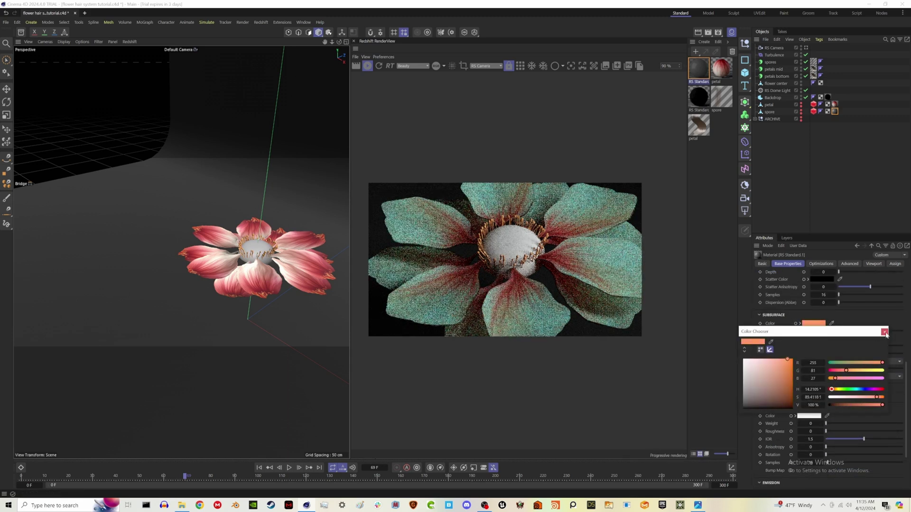
pyautogui.click(884, 333)
# Set the spore material's subsurface weight to 1 and scale to 0.2, trying a red radius and returning it to white
pyautogui.click(813, 338)
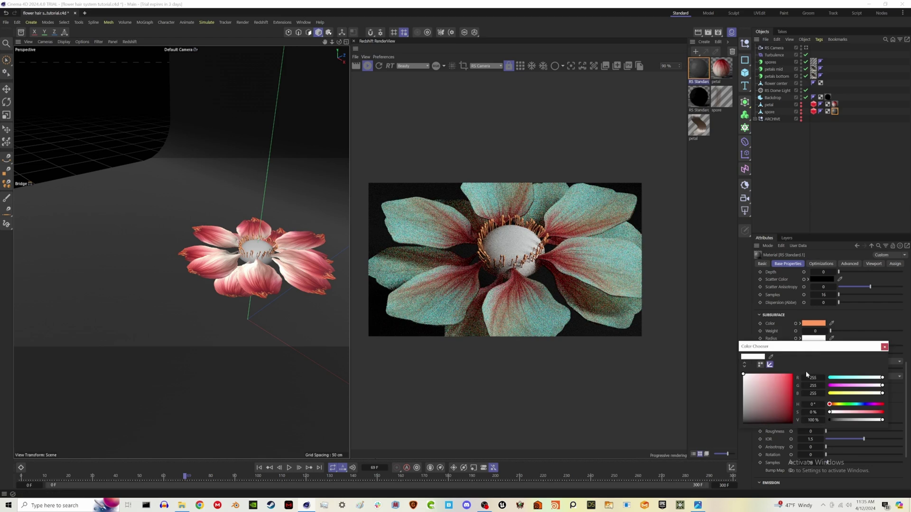
pyautogui.click(884, 347)
pyautogui.moveTo(884, 332); pyautogui.dragTo(903, 332)
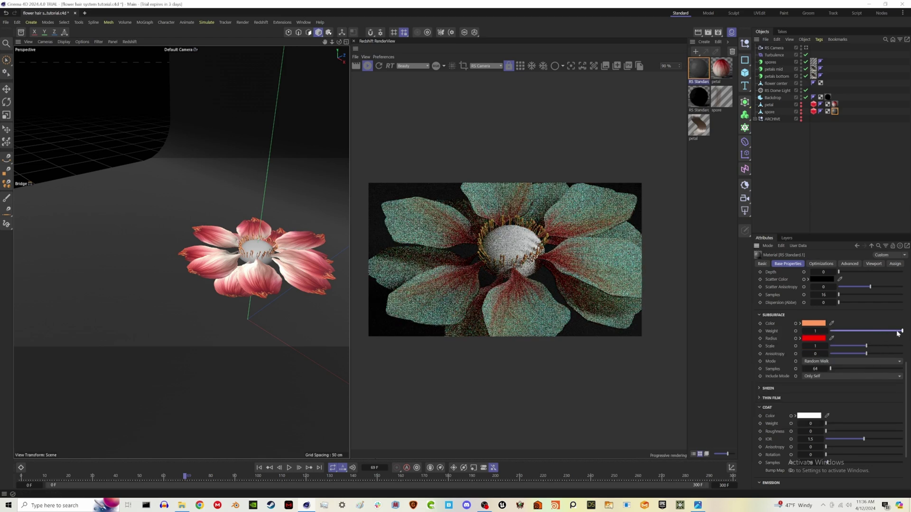
pyautogui.click(814, 339)
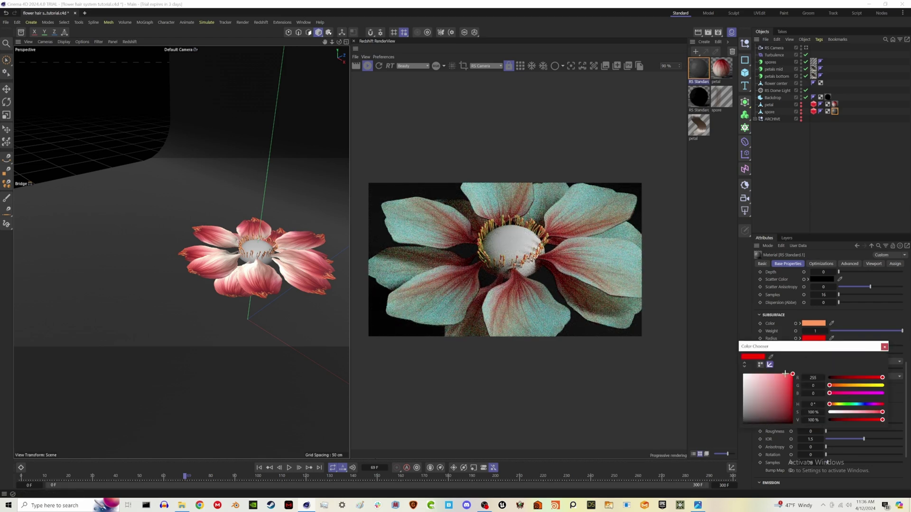
pyautogui.moveTo(750, 380); pyautogui.dragTo(742, 372)
pyautogui.click(884, 347)
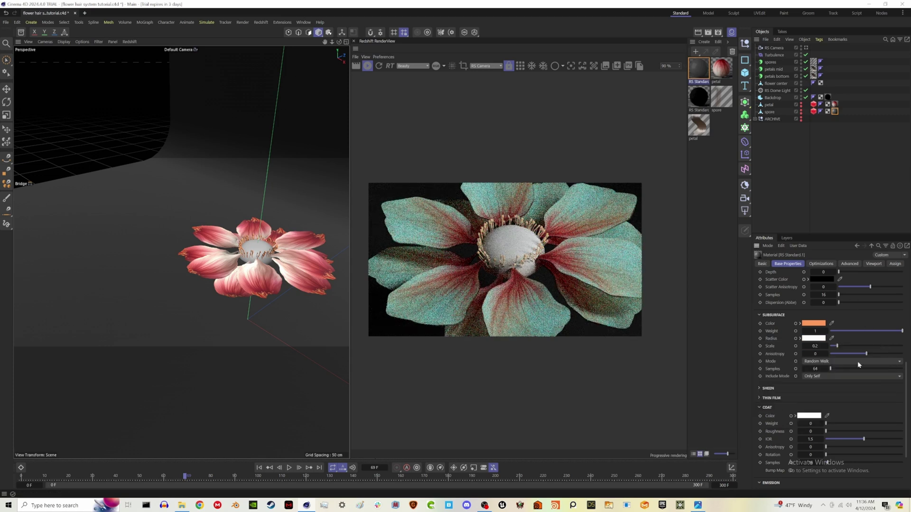
# Shift the spore material's subsurface color to a redder orange
pyautogui.click(813, 324)
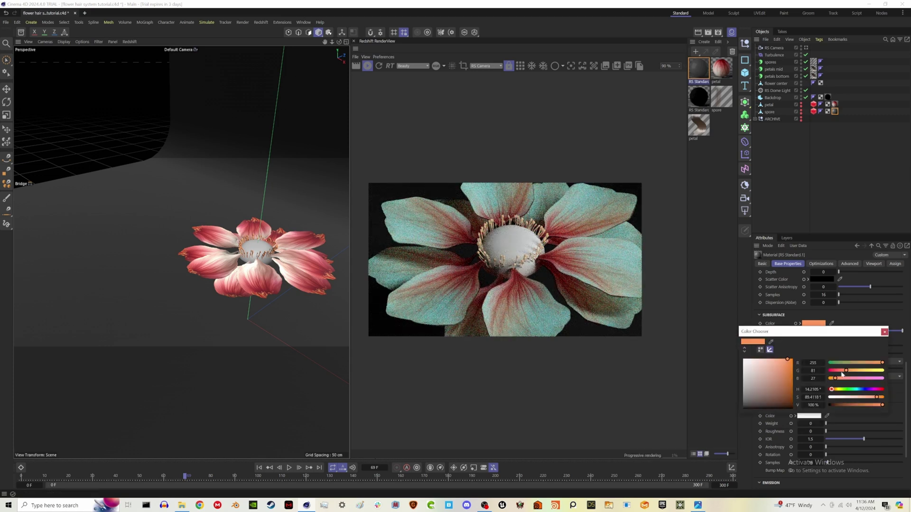
pyautogui.moveTo(843, 374)
pyautogui.mouseDown()
pyautogui.moveTo(831, 378)
pyautogui.moveTo(836, 373)
pyautogui.mouseUp()
pyautogui.click(884, 332)
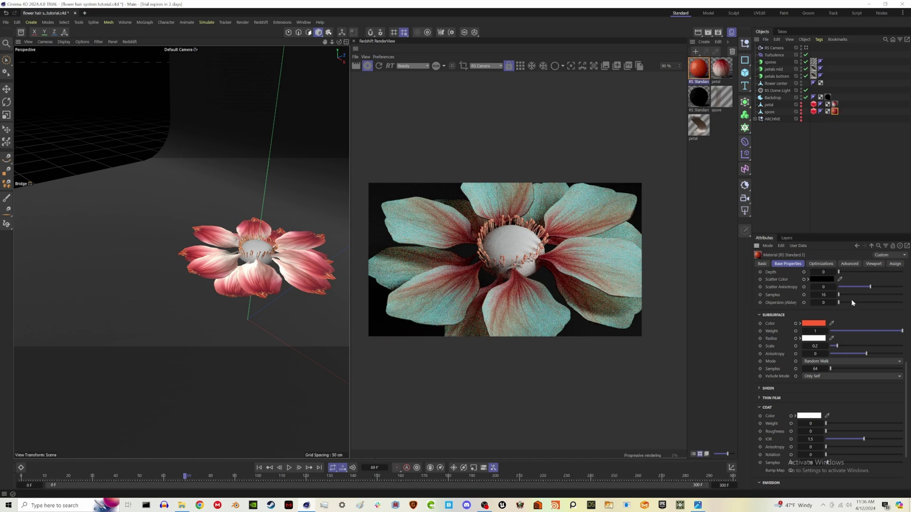
# Add a Ramp node to the spore material and connect its outColor to the RS Standard node's subsurface color
pyautogui.doubleClick(694, 68)
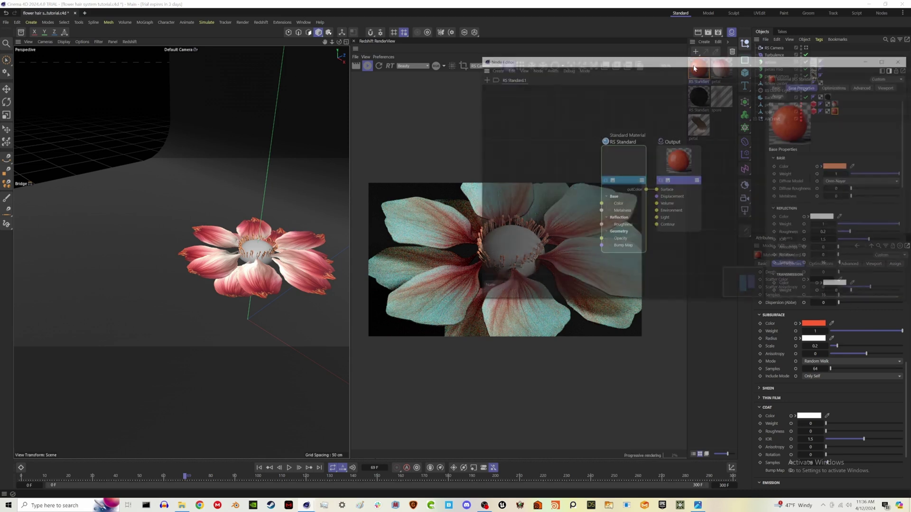
pyautogui.press('Tab')
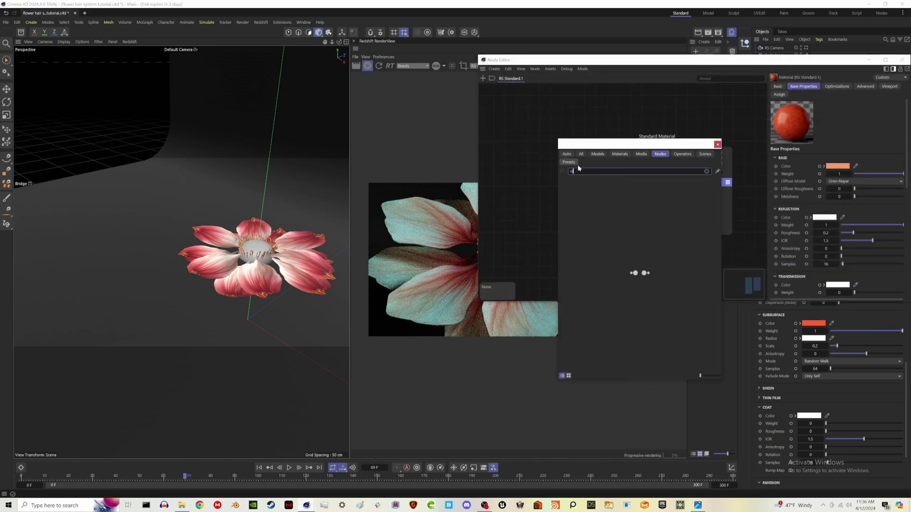
pyautogui.write('ramp')
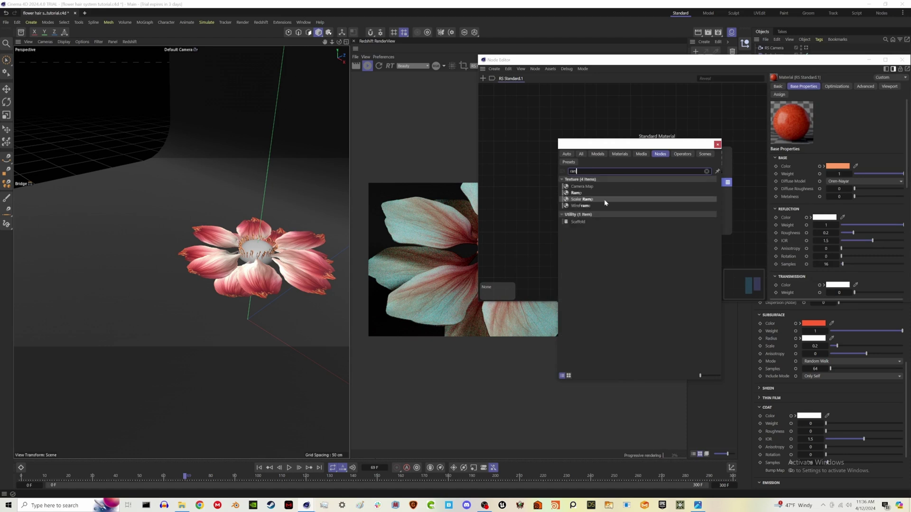
pyautogui.click(578, 192)
pyautogui.moveTo(581, 159); pyautogui.dragTo(655, 153)
pyautogui.moveTo(712, 189)
pyautogui.click(740, 190)
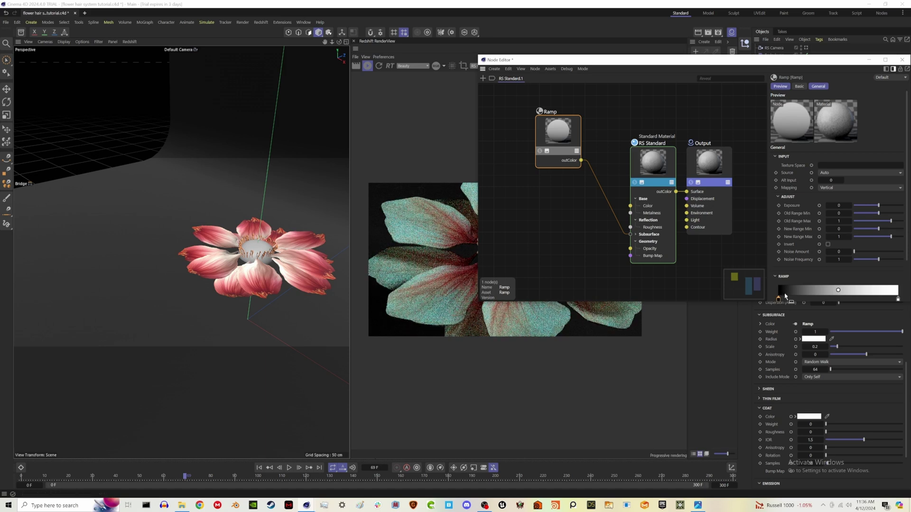
# Set the first knot of the spore material's ramp to red
pyautogui.scroll(-3, 787, 297)
pyautogui.click(826, 257)
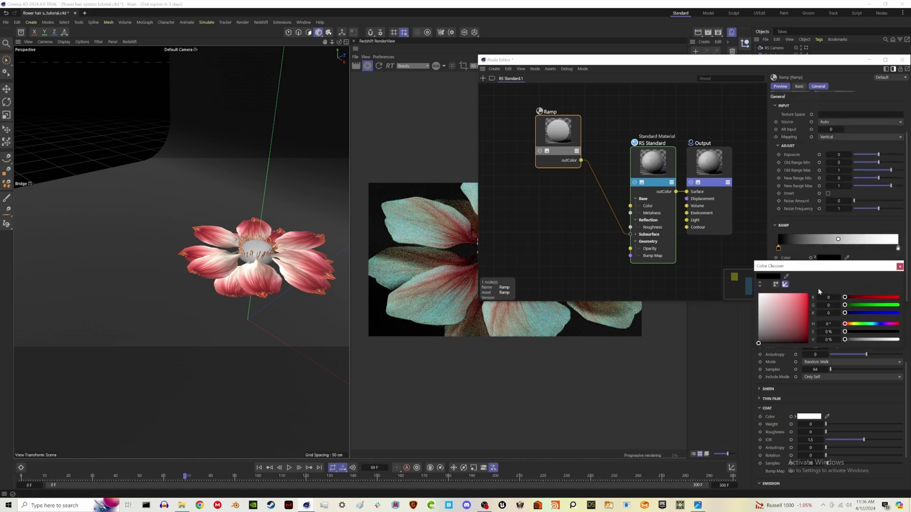
pyautogui.moveTo(802, 299); pyautogui.dragTo(808, 306)
pyautogui.click(899, 267)
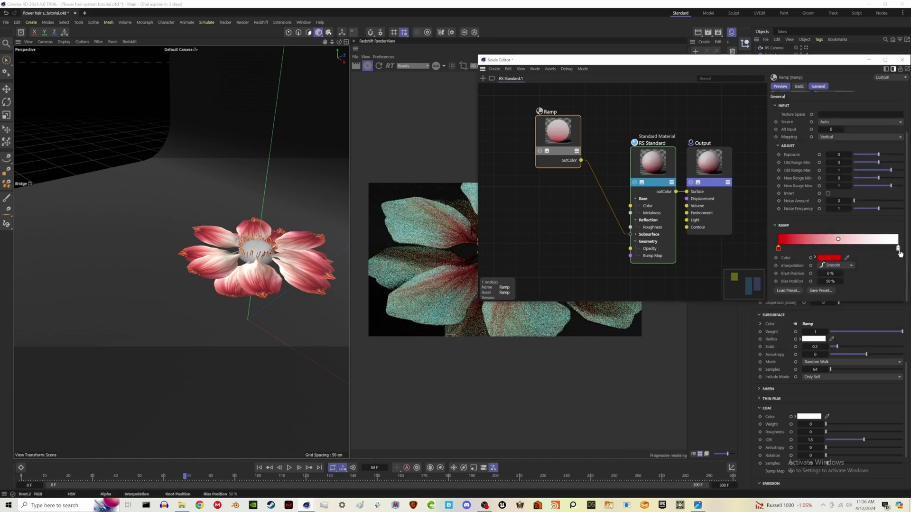
# Set the last knot of the ramp to a salmon orange of RGB 255, 73, 36
pyautogui.click(898, 247)
pyautogui.click(828, 258)
pyautogui.click(848, 314)
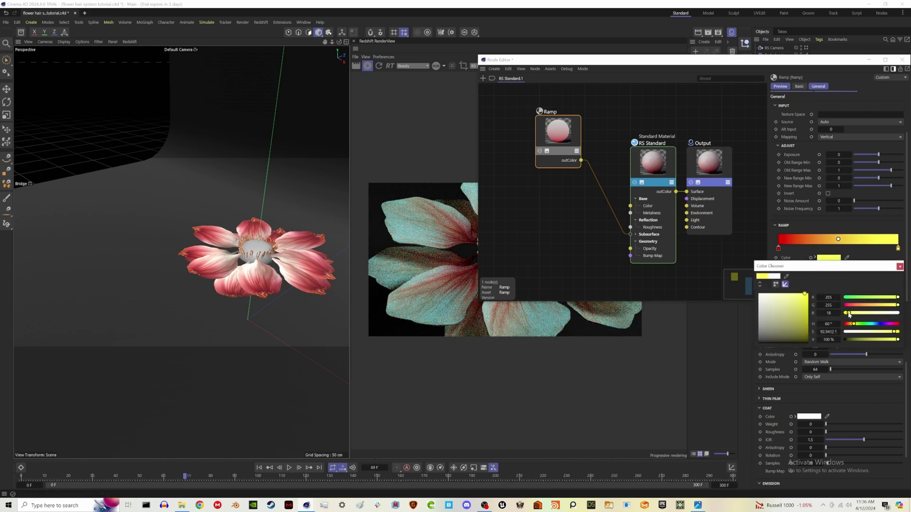
pyautogui.click(856, 306)
pyautogui.click(860, 305)
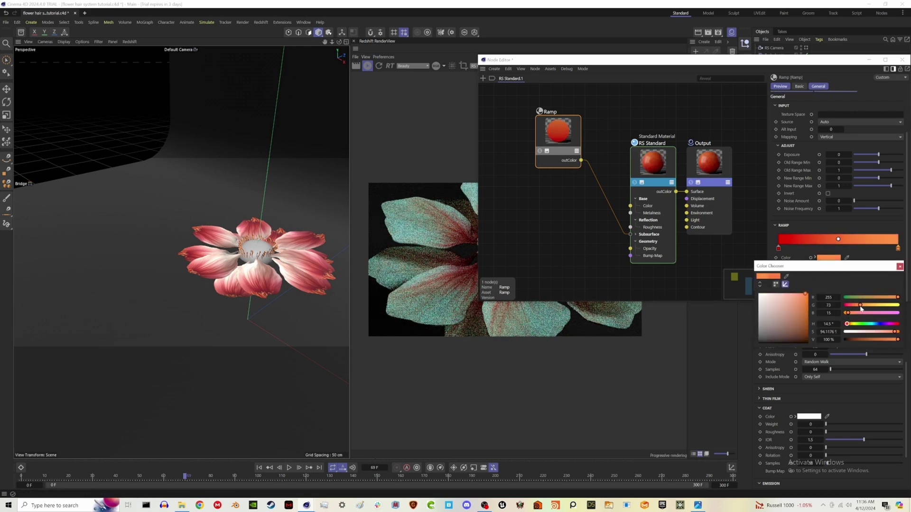
pyautogui.click(853, 313)
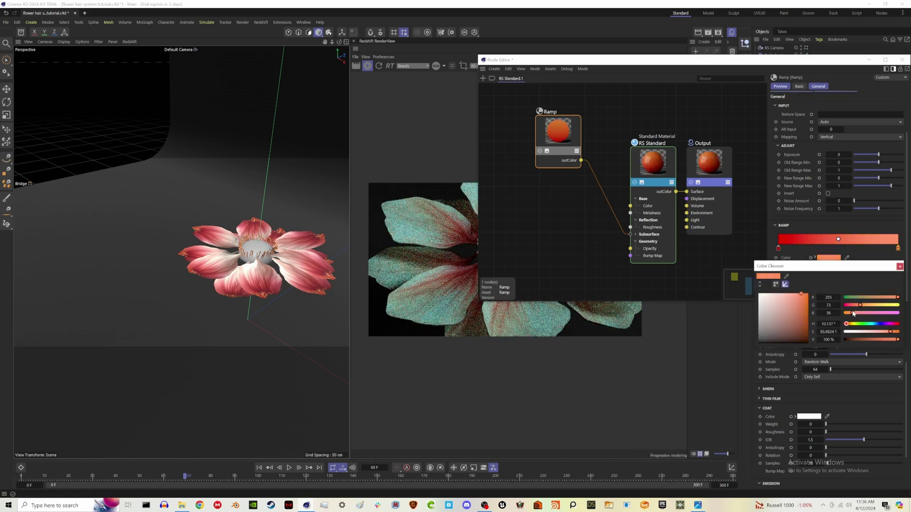
pyautogui.click(901, 267)
# Shift the ramp's midpoint toward the orange end, change the end knot to RGB 255, 97, 36 and close the node editor
pyautogui.moveTo(811, 62); pyautogui.dragTo(612, 280)
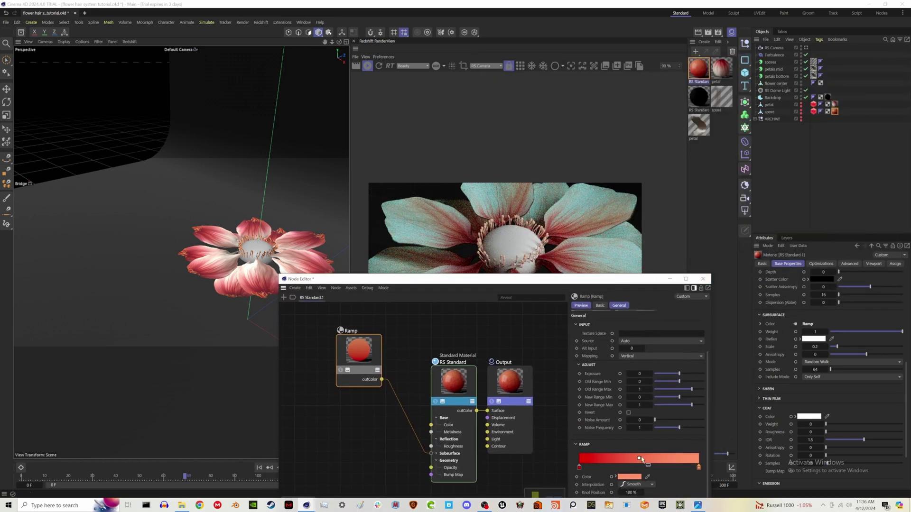
pyautogui.moveTo(640, 459); pyautogui.dragTo(672, 462)
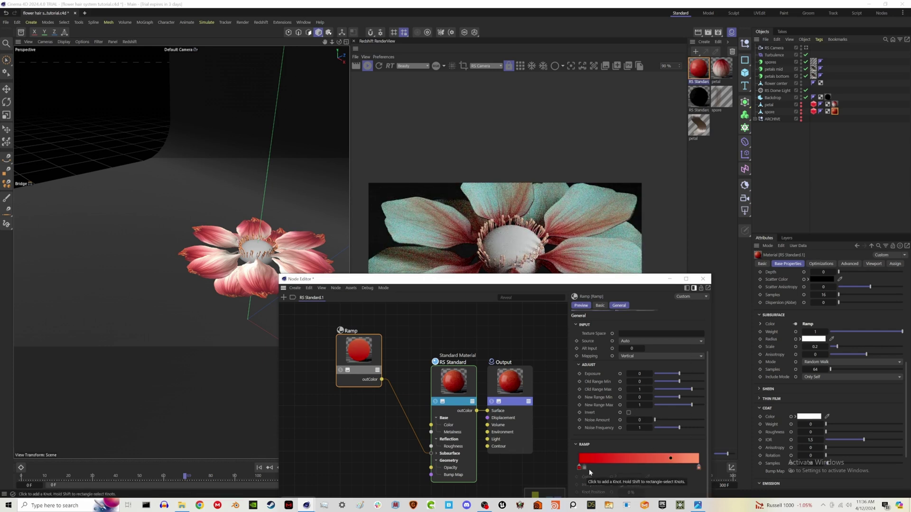
pyautogui.doubleClick(698, 468)
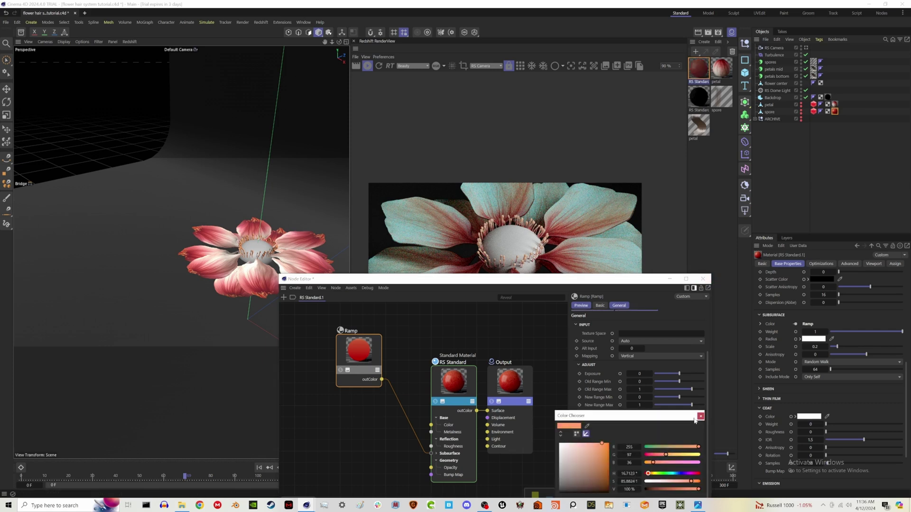
pyautogui.click(700, 417)
pyautogui.click(702, 279)
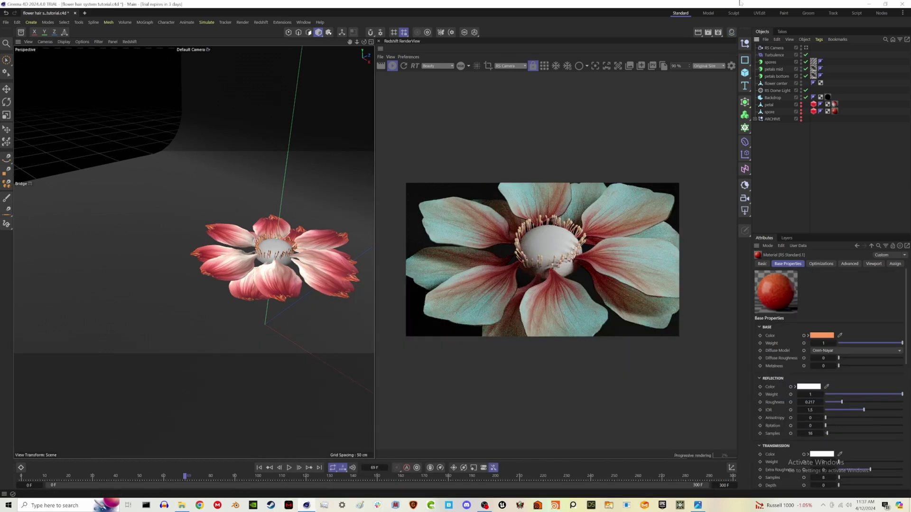
# Rename the new spore object's material to spore
pyautogui.click(732, 31)
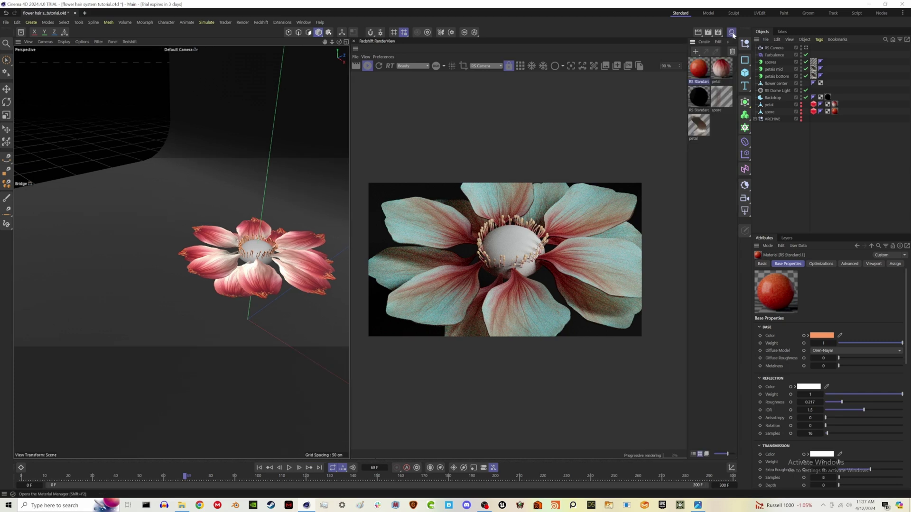
pyautogui.doubleClick(703, 81)
pyautogui.write('spore')
pyautogui.press('Return')
# Create another Redshift Standard material named flower center and assign it to the flower center object
pyautogui.click(704, 42)
pyautogui.moveTo(768, 67)
pyautogui.click(797, 67)
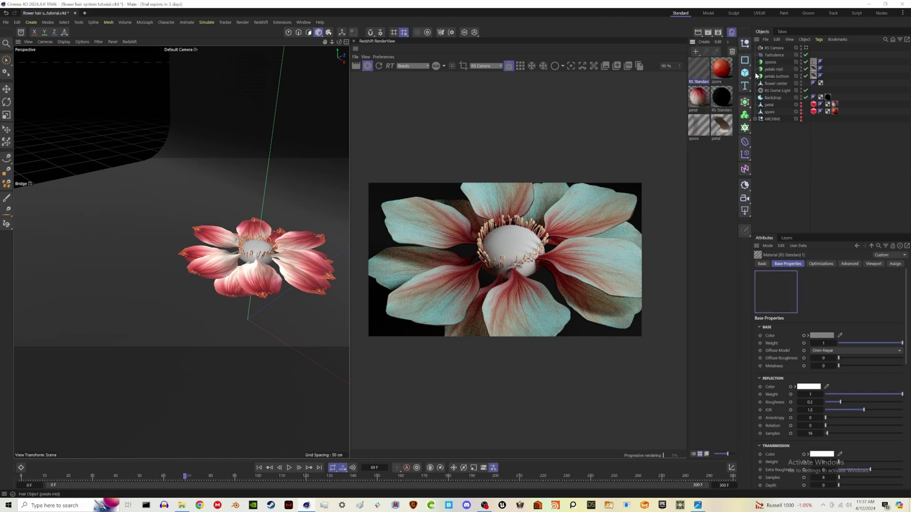
pyautogui.doubleClick(701, 83)
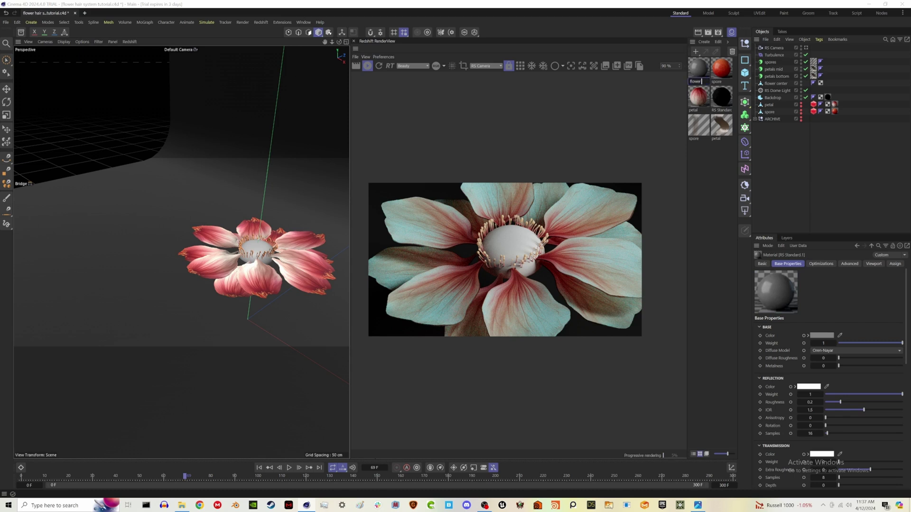
pyautogui.write('flower center')
pyautogui.press('Return')
pyautogui.moveTo(780, 85); pyautogui.dragTo(349, 75)
# Add a Bump Map node to the flower center material's node graph
pyautogui.doubleClick(699, 70)
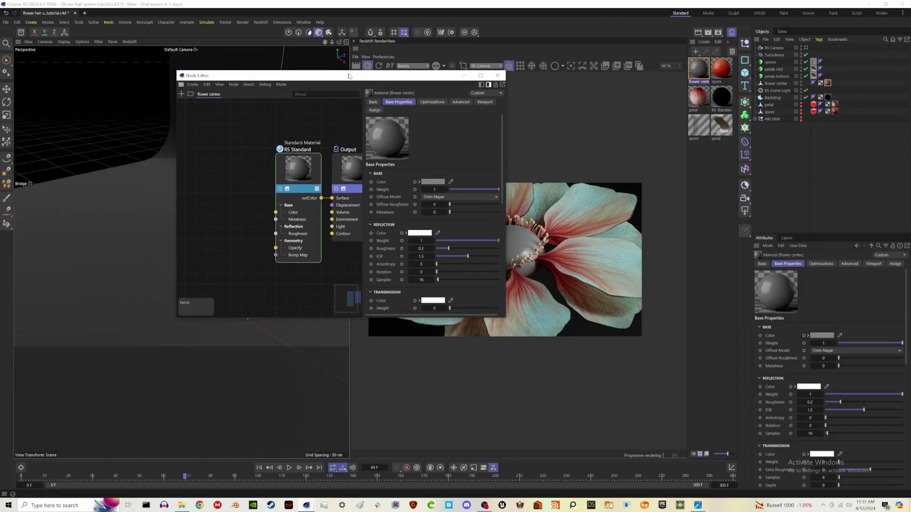
pyautogui.doubleClick(252, 241)
pyautogui.write('bump')
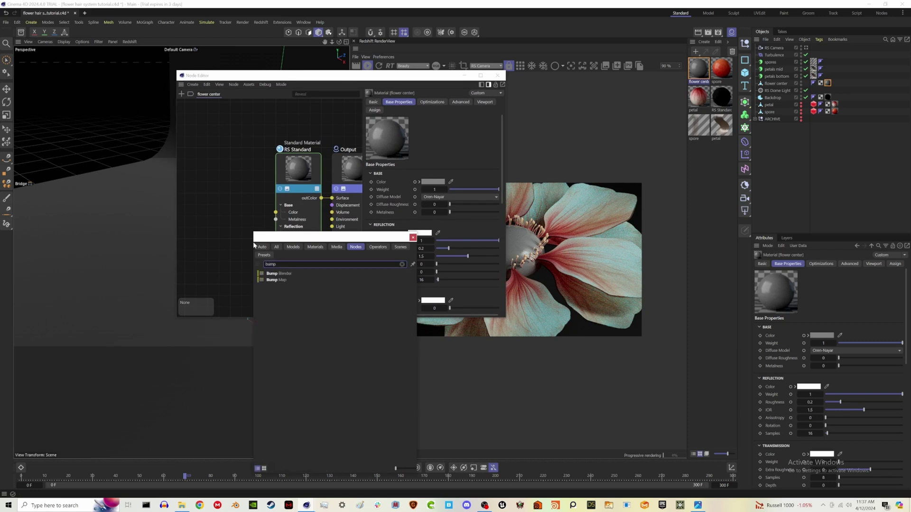
pyautogui.doubleClick(293, 280)
pyautogui.moveTo(247, 246); pyautogui.dragTo(316, 246, button='middle')
# Add a Maxon Noise node to the flower center material and connect its color output to the Bump Map's input
pyautogui.doubleClick(226, 251)
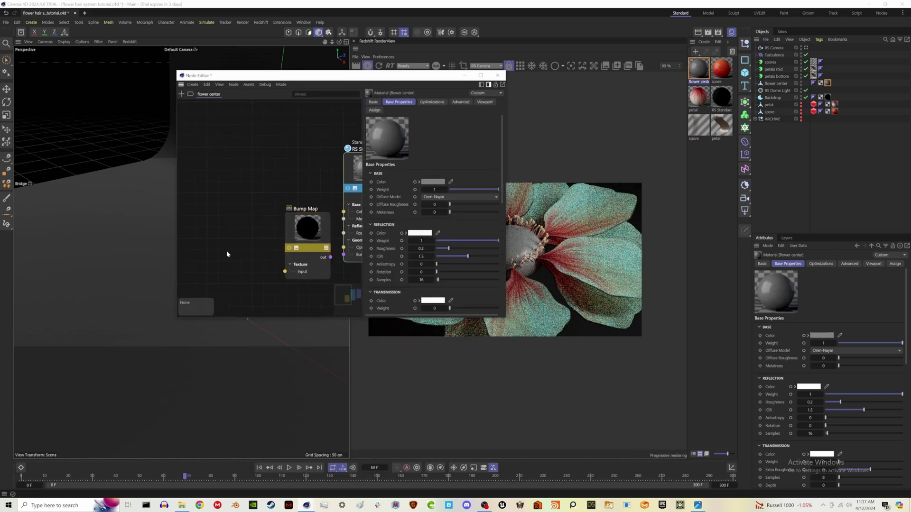
pyautogui.write('max')
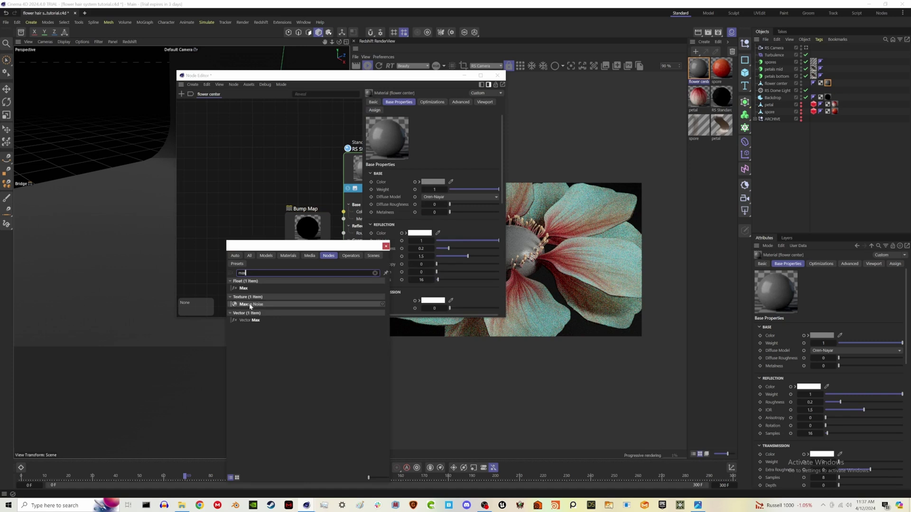
pyautogui.doubleClick(251, 306)
pyautogui.moveTo(250, 263); pyautogui.dragTo(344, 254)
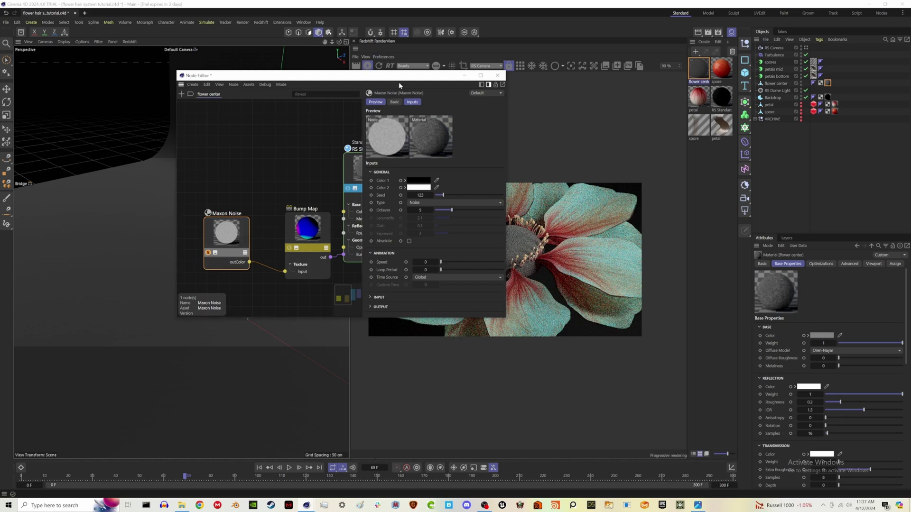
pyautogui.moveTo(399, 80); pyautogui.dragTo(326, 84)
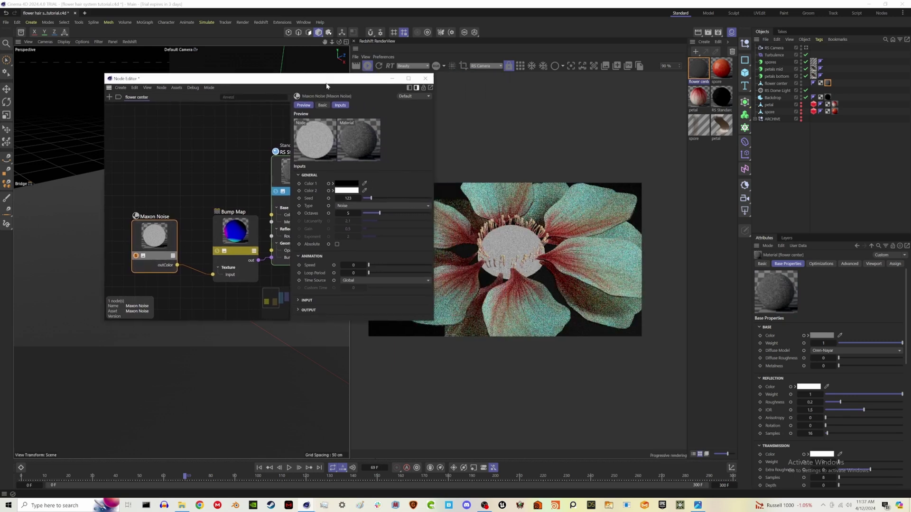
# Set the Maxon Noise's overall scale to 20 and its noise type to Displaced voronoi
pyautogui.click(307, 301)
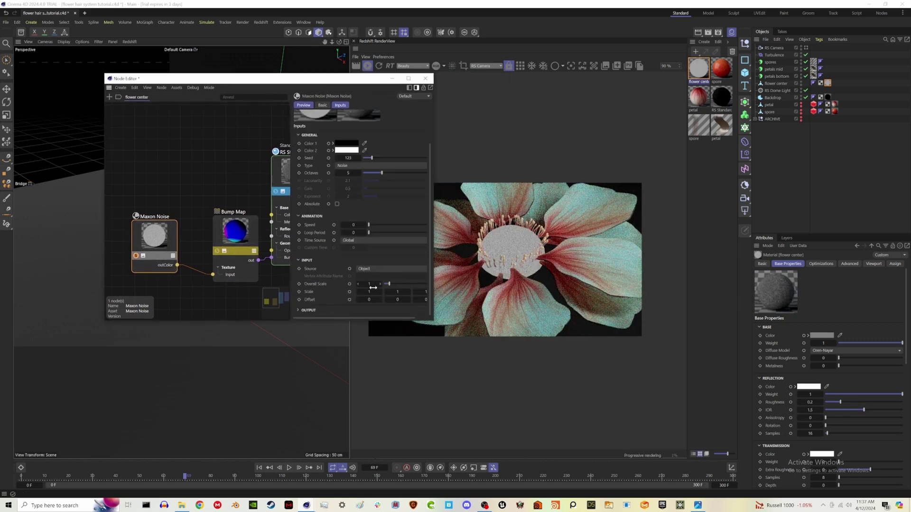
pyautogui.press('Return')
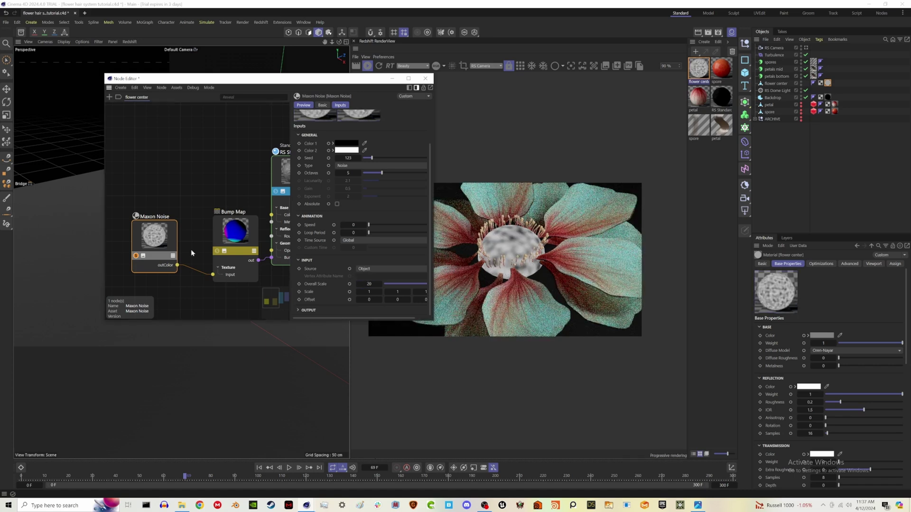
pyautogui.click(379, 166)
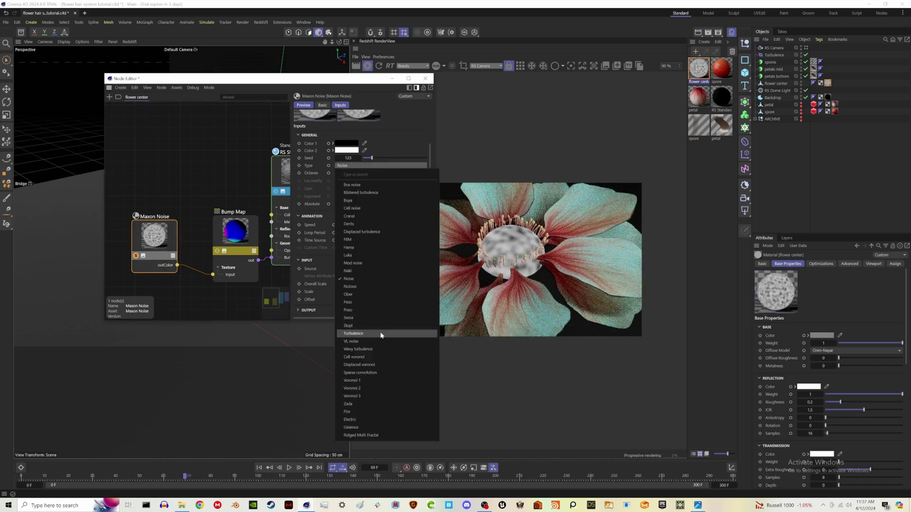
pyautogui.click(377, 365)
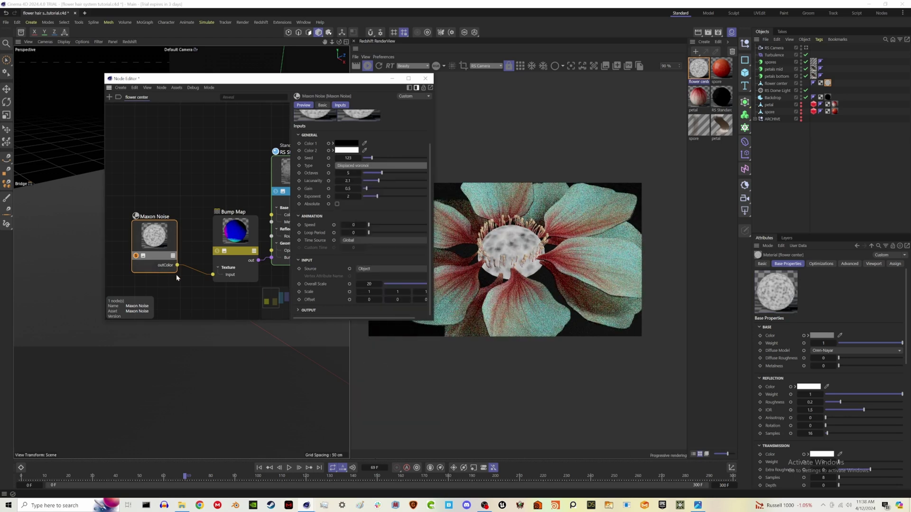
# Raise the Maxon Noise's output contrast to about 0.276
pyautogui.click(313, 310)
pyautogui.click(416, 309)
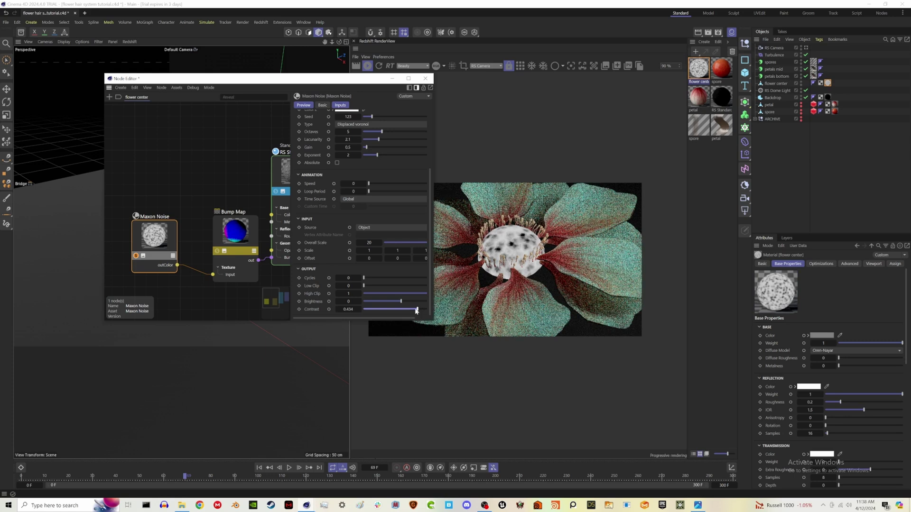
pyautogui.moveTo(417, 309); pyautogui.dragTo(411, 310)
# Add a Displacement node, wire it into the Output node's Displacement and feed the Maxon Noise color into its TexMap
pyautogui.moveTo(272, 290); pyautogui.dragTo(242, 260, button='middle')
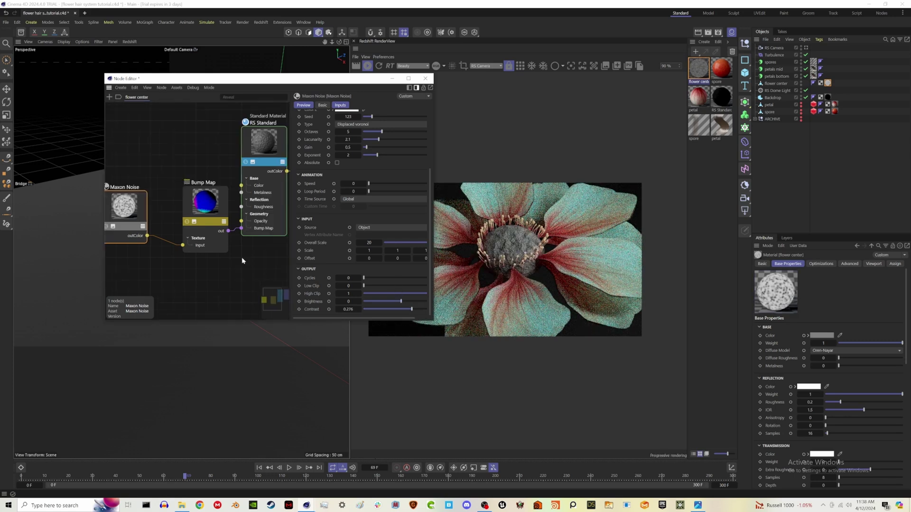
pyautogui.doubleClick(242, 260)
pyautogui.write('disp')
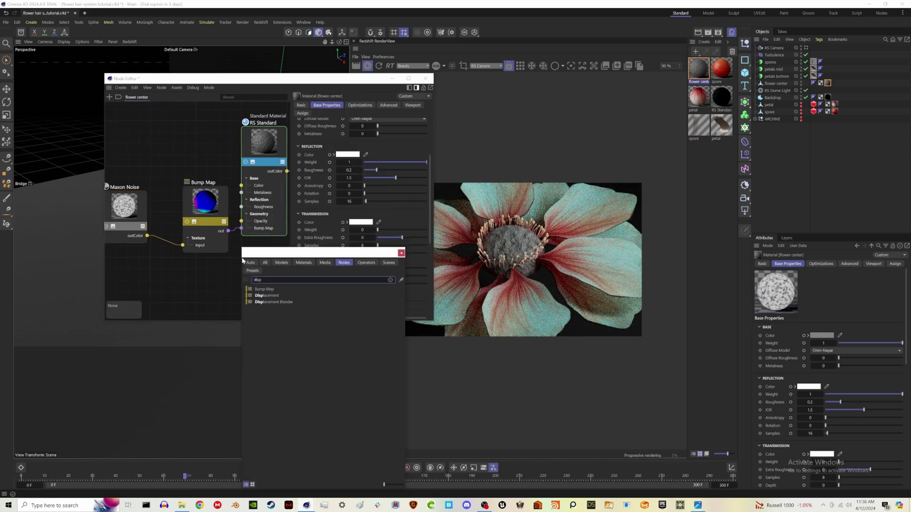
pyautogui.click(265, 296)
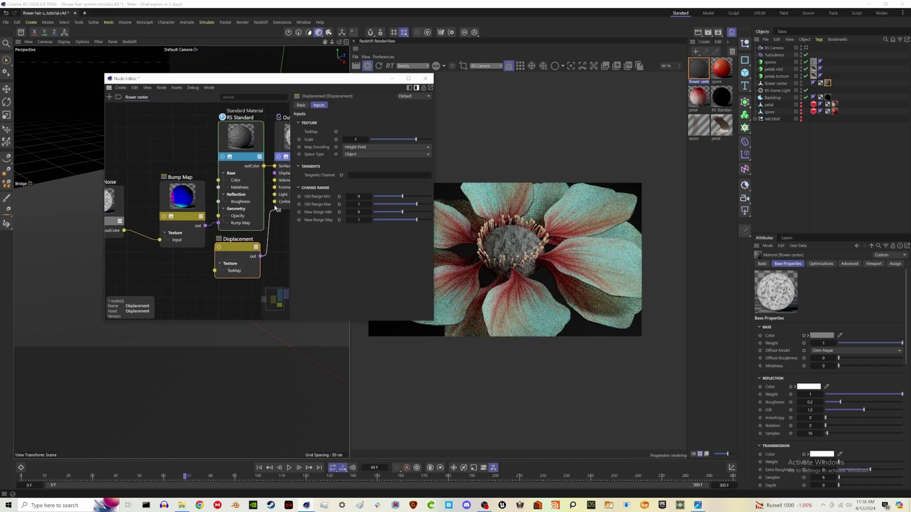
pyautogui.moveTo(277, 209); pyautogui.dragTo(274, 173)
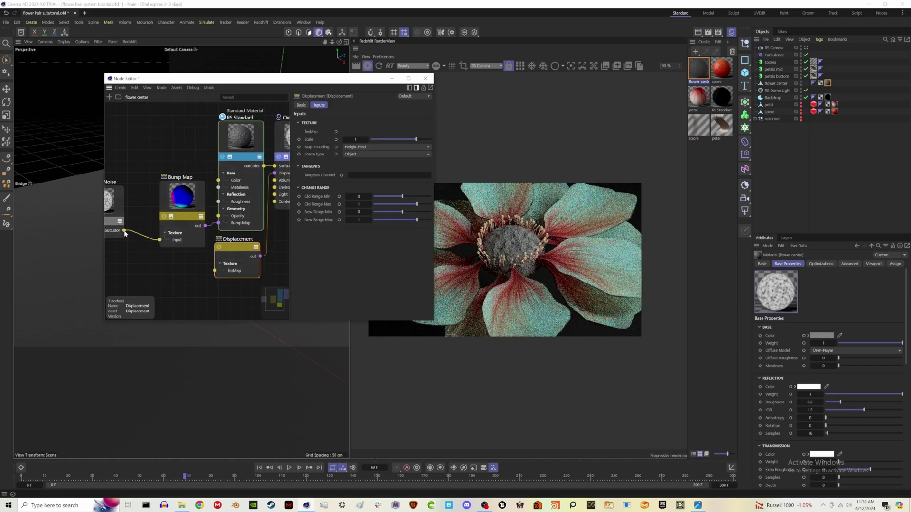
pyautogui.moveTo(124, 231); pyautogui.dragTo(218, 279)
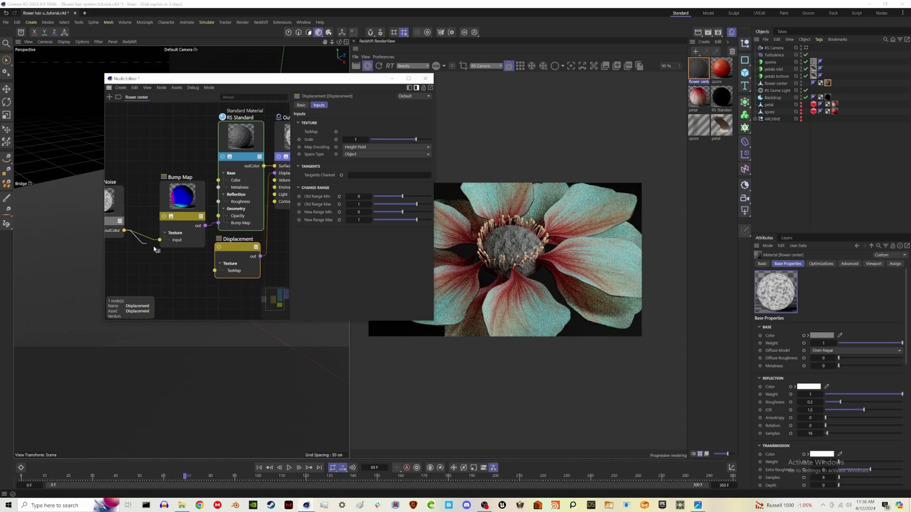
pyautogui.moveTo(124, 231); pyautogui.dragTo(215, 271)
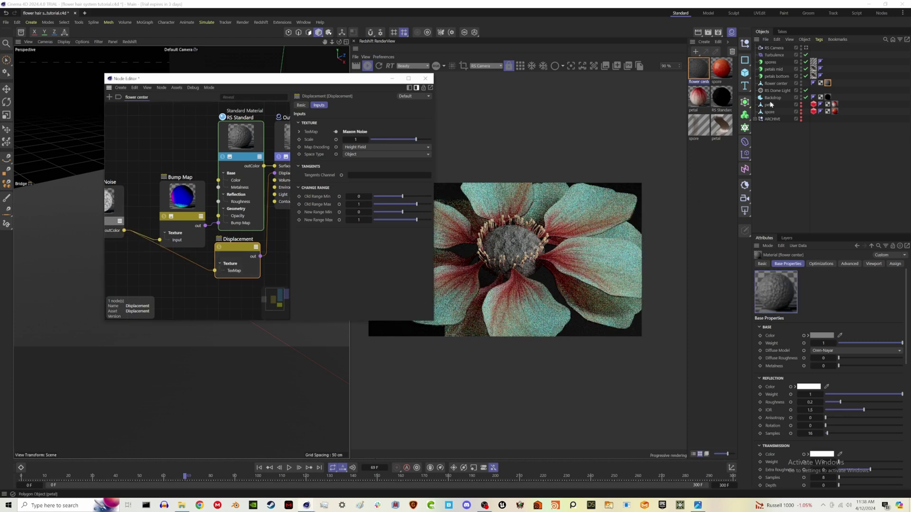
# Give the flower center object a Redshift Object tag with tessellation and displacement overrides enabled, setting maximum displacement and displacement scale to 0.5
pyautogui.rightClick(778, 83)
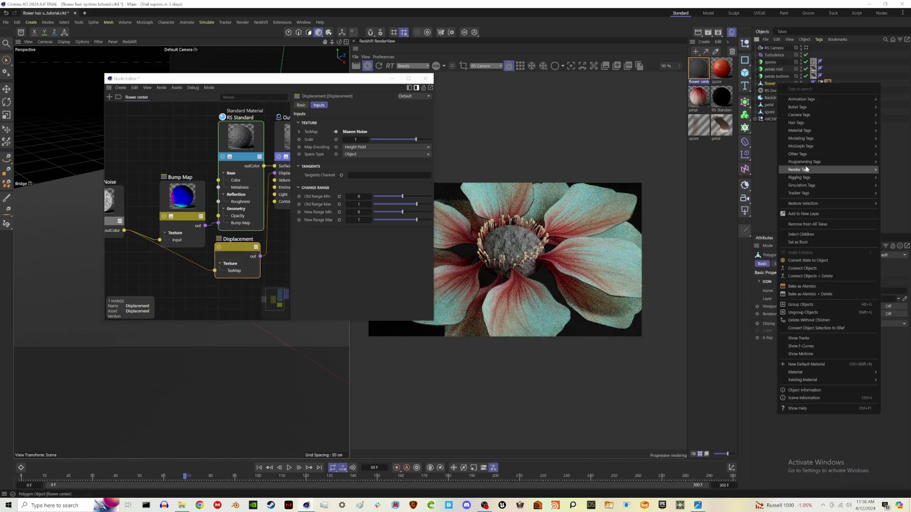
pyautogui.moveTo(802, 170)
pyautogui.click(759, 199)
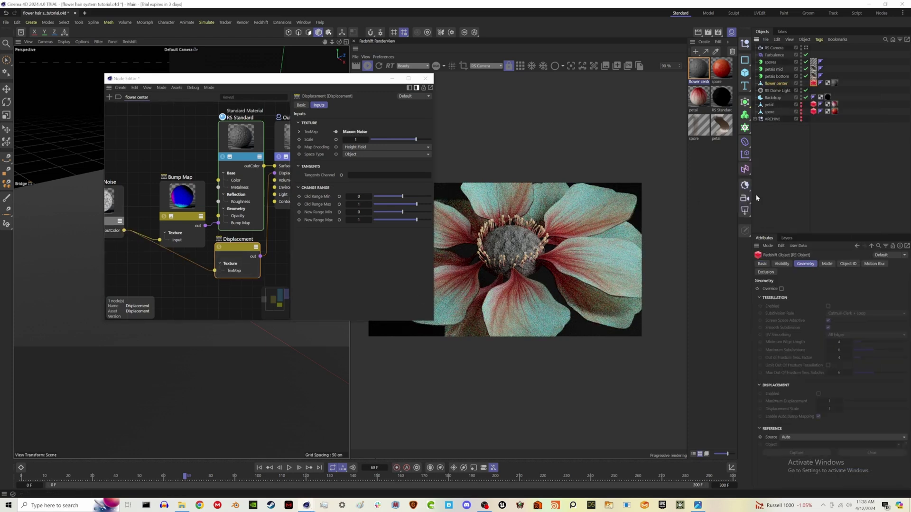
pyautogui.click(781, 289)
pyautogui.click(828, 306)
pyautogui.click(819, 394)
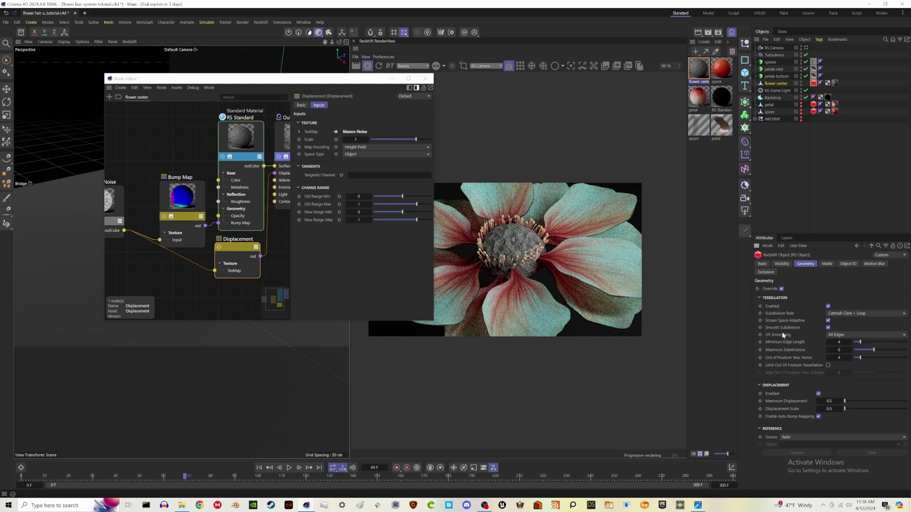
# Insert a Color Layer node between the Maxon Noise and the Bump Map and Displacement nodes
pyautogui.moveTo(124, 253); pyautogui.dragTo(180, 244, button='middle')
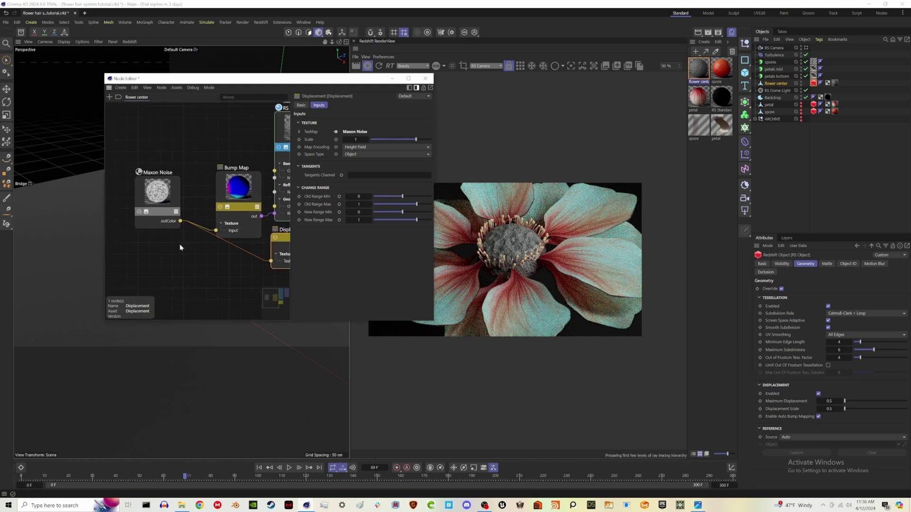
pyautogui.click(174, 192)
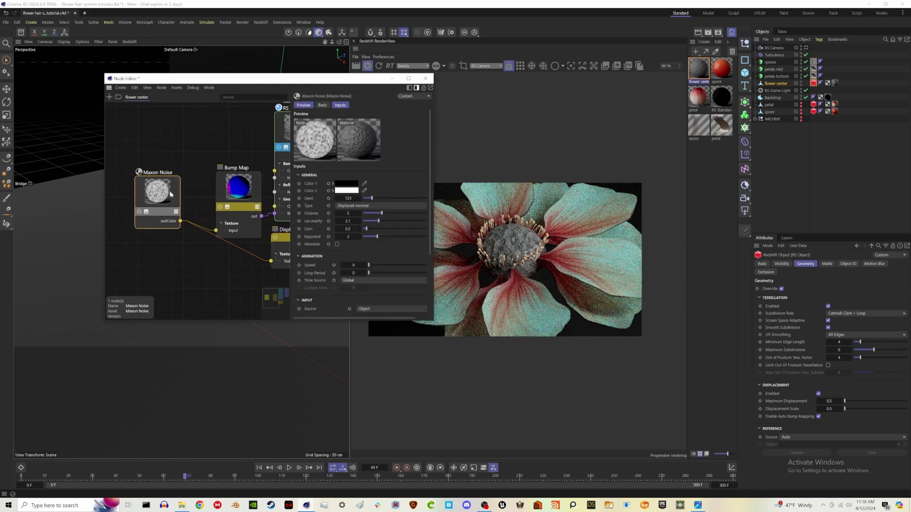
pyautogui.moveTo(173, 192)
pyautogui.mouseDown(button='middle')
pyautogui.moveTo(139, 186)
pyautogui.moveTo(172, 209)
pyautogui.mouseUp(button='middle')
pyautogui.scroll(-2, 172, 208)
pyautogui.moveTo(189, 203); pyautogui.dragTo(139, 203)
pyautogui.doubleClick(189, 204)
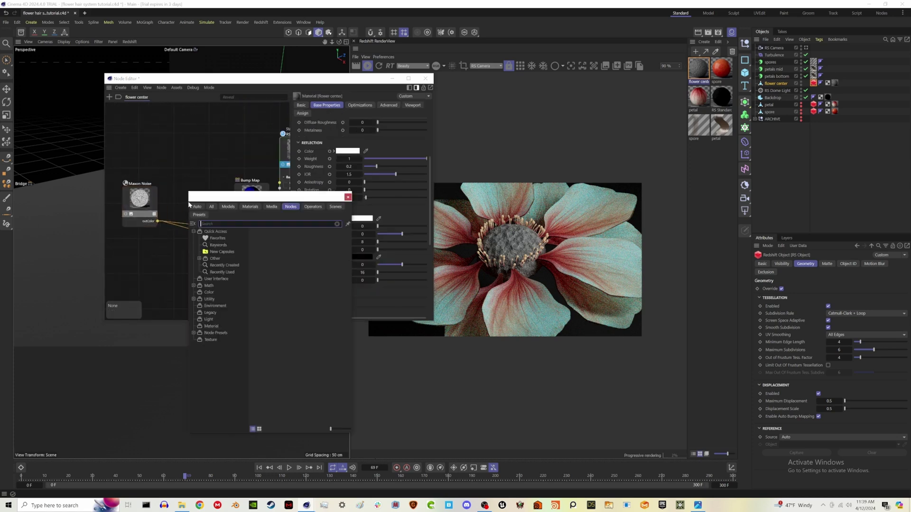
pyautogui.write('col')
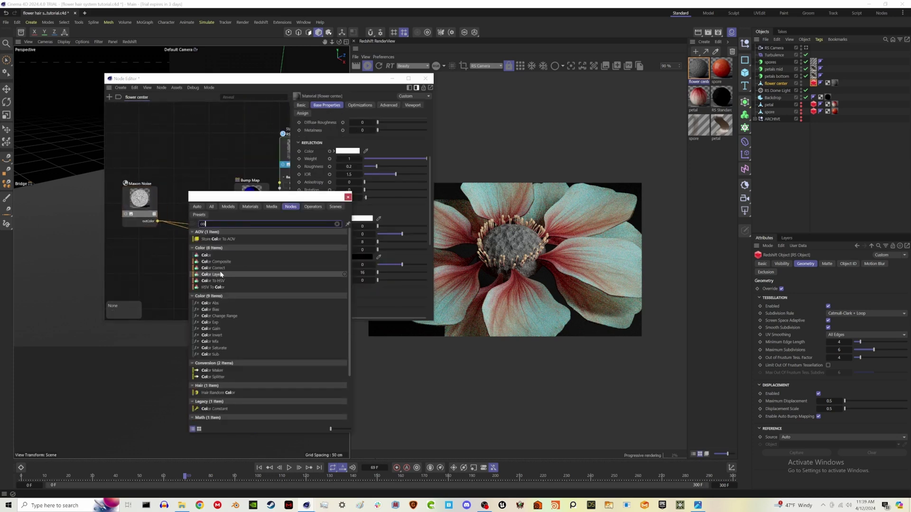
pyautogui.moveTo(219, 275); pyautogui.dragTo(185, 223)
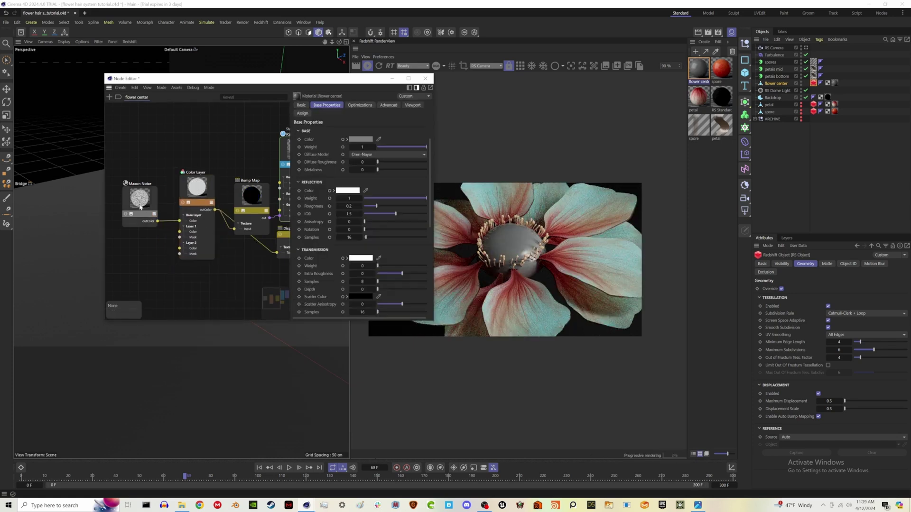
# Duplicate the Maxon Noise node and set the copy's type to FBM and its overall scale to 10
pyautogui.keyDown('ctrl'); pyautogui.moveTo(139, 197); pyautogui.dragTo(137, 257); pyautogui.keyUp('ctrl')
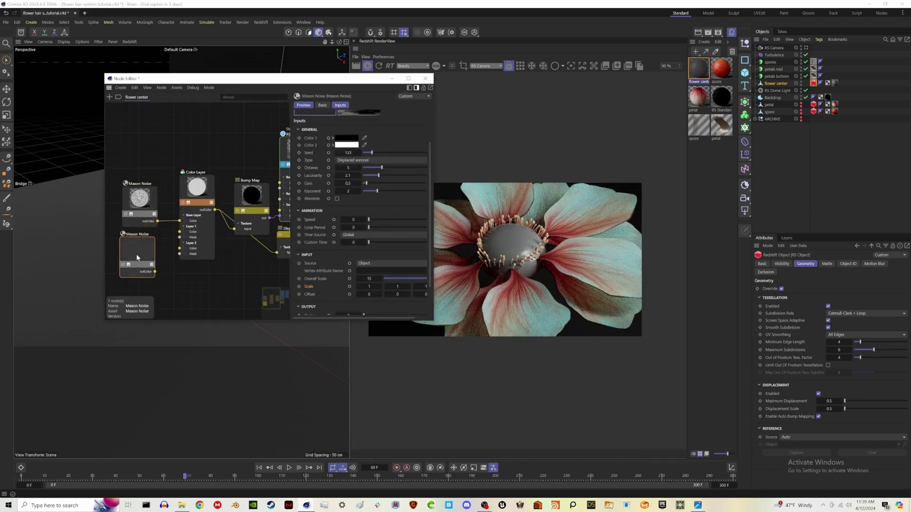
pyautogui.click(365, 160)
pyautogui.click(354, 235)
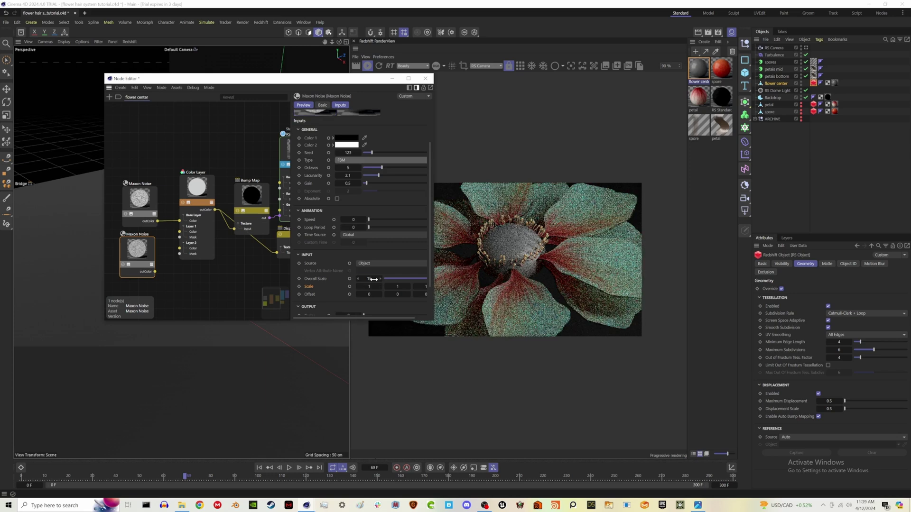
# Connect the copied noise to the Color Layer's Layer 1 mask and set the Layer 1 color to near-black RGB 1, 1, 1
pyautogui.click(163, 271)
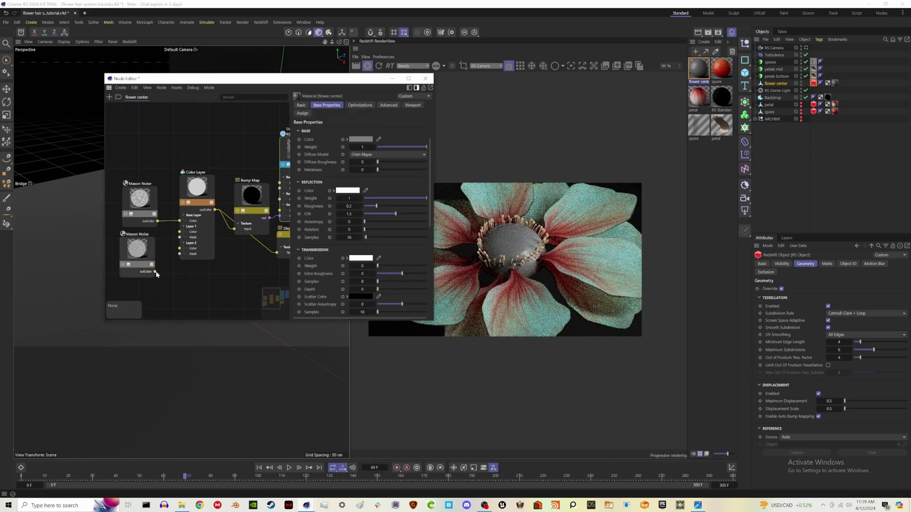
pyautogui.moveTo(156, 272); pyautogui.dragTo(179, 238)
pyautogui.click(200, 198)
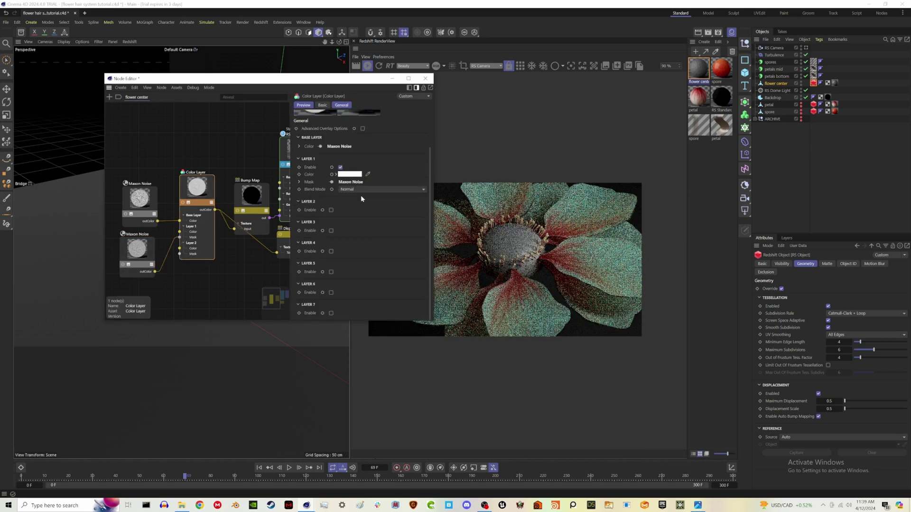
pyautogui.click(349, 174)
pyautogui.click(280, 254)
pyautogui.moveTo(279, 254); pyautogui.dragTo(280, 260)
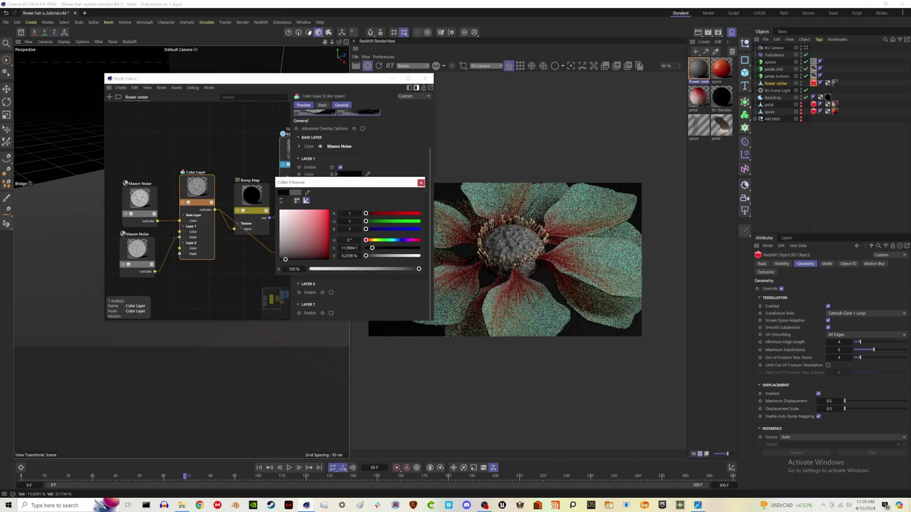
pyautogui.click(423, 183)
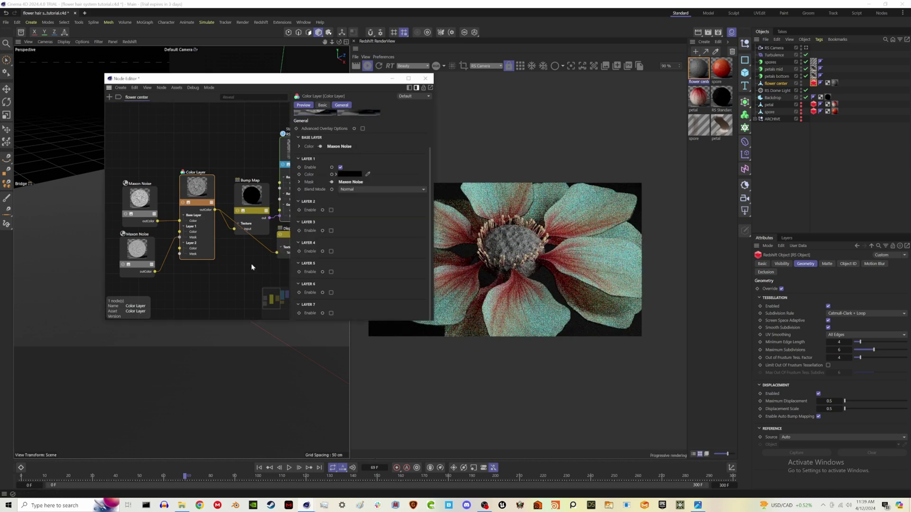
# Preview the FBM noise on the flower center and set its brightness to about -0.248 and contrast to about 0.538
pyautogui.click(123, 264)
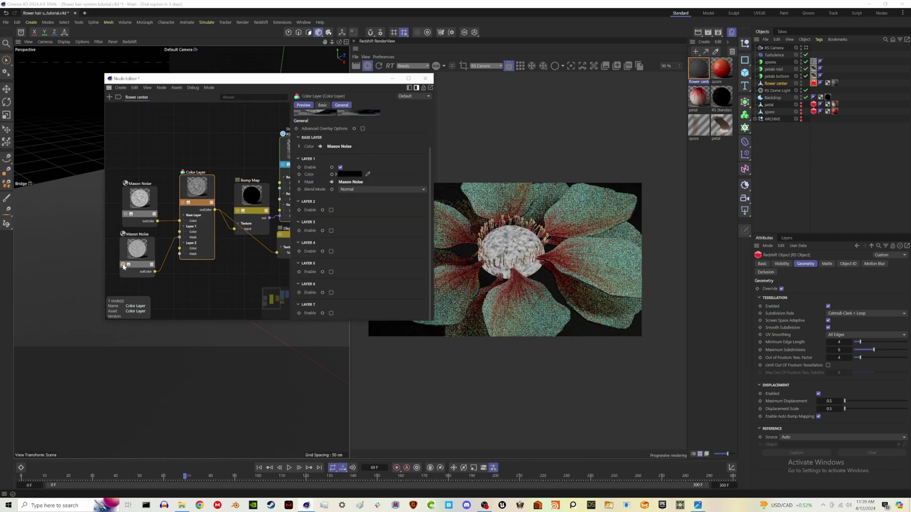
pyautogui.click(152, 246)
pyautogui.scroll(-2, 324, 289)
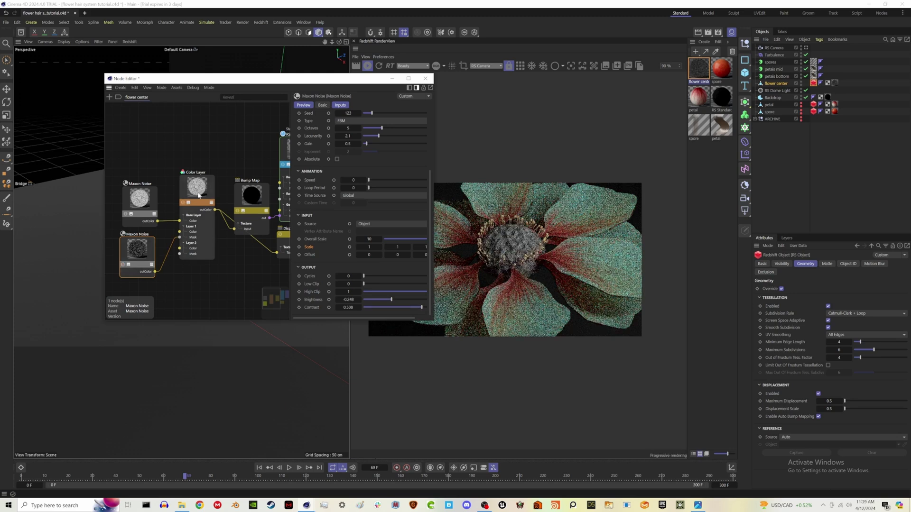
pyautogui.click(197, 188)
# Add a Ramp node to the flower center graph and connect the Color Layer's output to its Alt Input
pyautogui.click(198, 138)
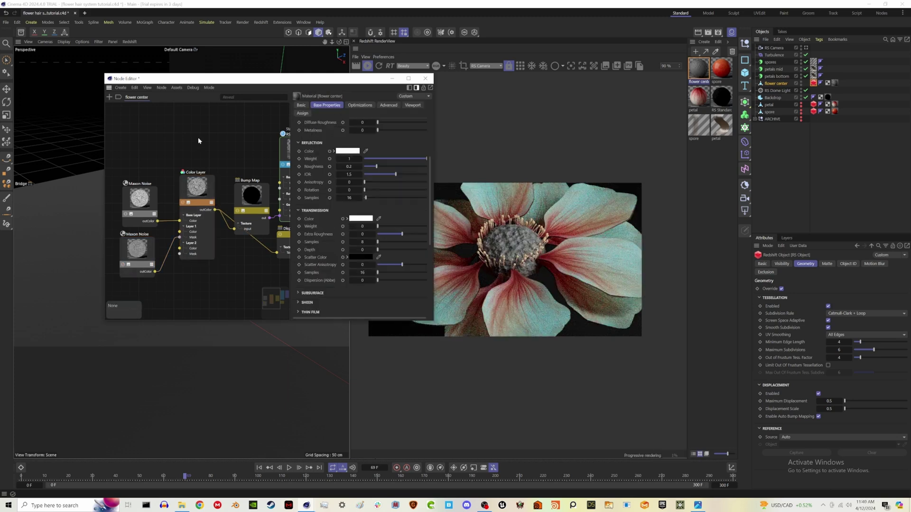
pyautogui.write('cramp')
pyautogui.press('Return')
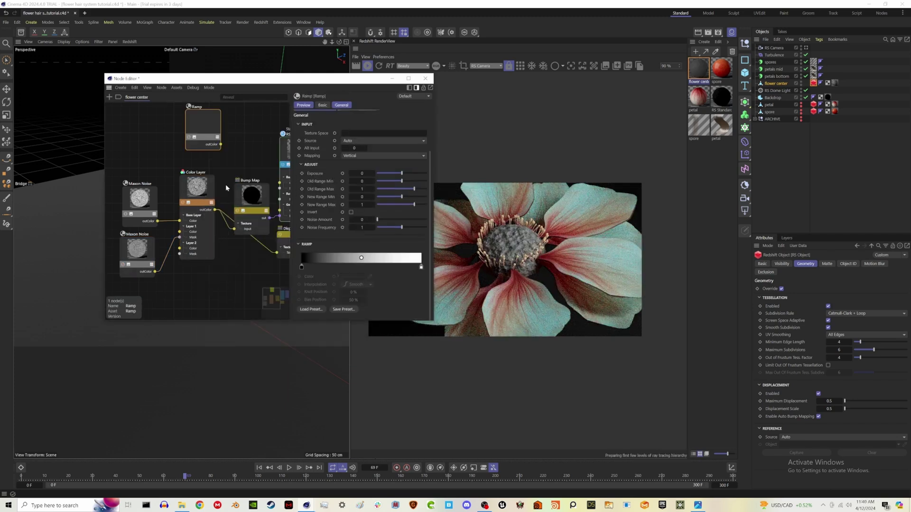
pyautogui.moveTo(216, 138); pyautogui.dragTo(250, 147)
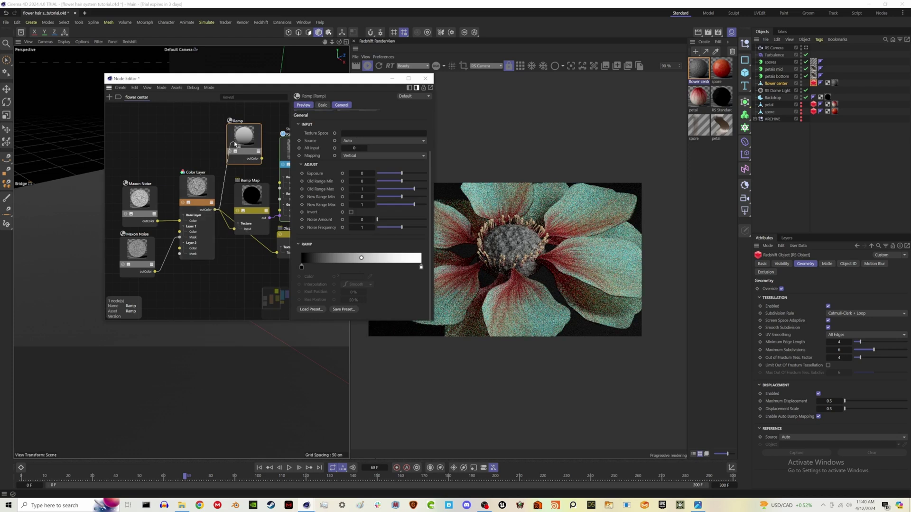
pyautogui.click(230, 151)
pyautogui.moveTo(267, 176)
pyautogui.click(323, 159)
pyautogui.moveTo(215, 209); pyautogui.dragTo(230, 157)
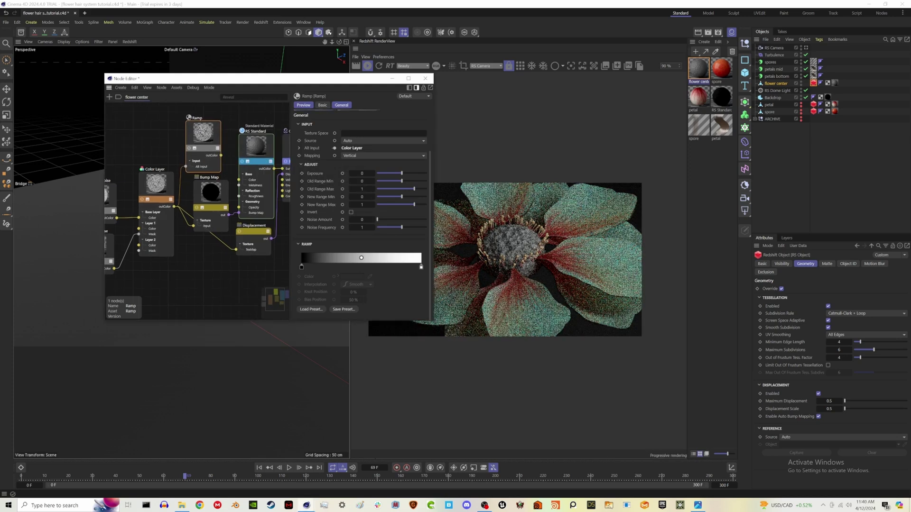
# Connect the Ramp's output to the RS Standard material's base color and subsurface color inputs
pyautogui.scroll(2, 237, 177)
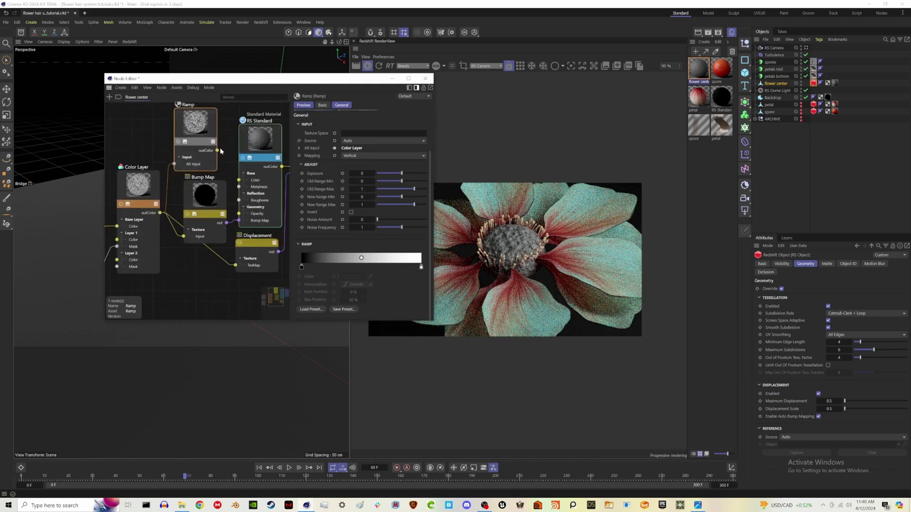
pyautogui.moveTo(251, 175); pyautogui.dragTo(239, 180)
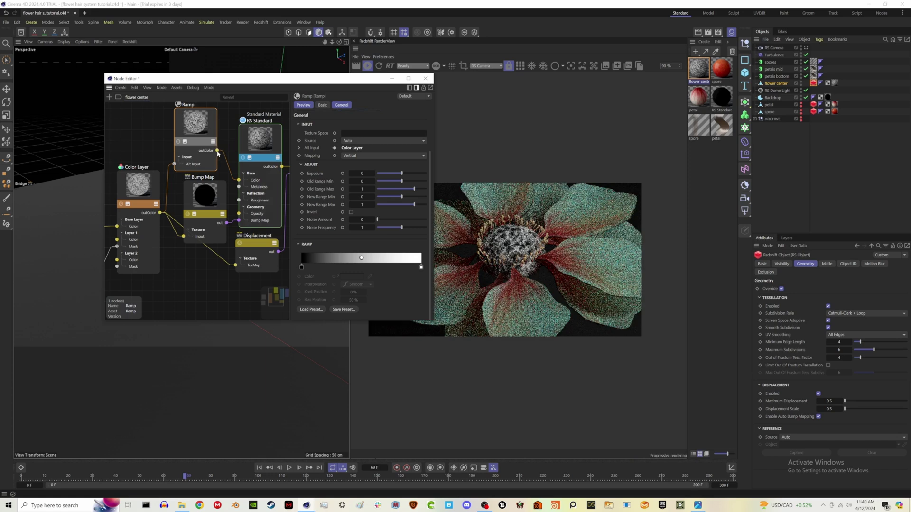
pyautogui.click(264, 152)
pyautogui.moveTo(312, 187)
pyautogui.click(340, 187)
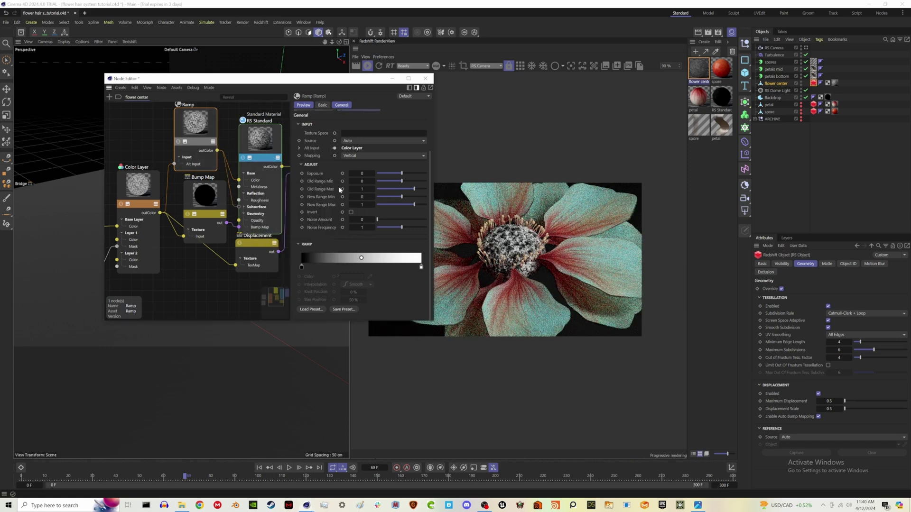
# Load a gradient preset running from black through dark red to white into the flower center's Ramp
pyautogui.click(312, 310)
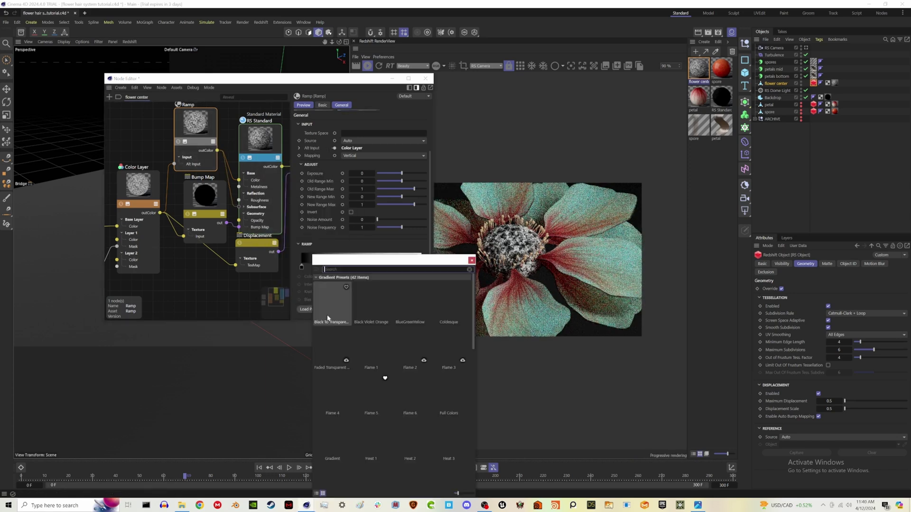
pyautogui.scroll(-5, 421, 379)
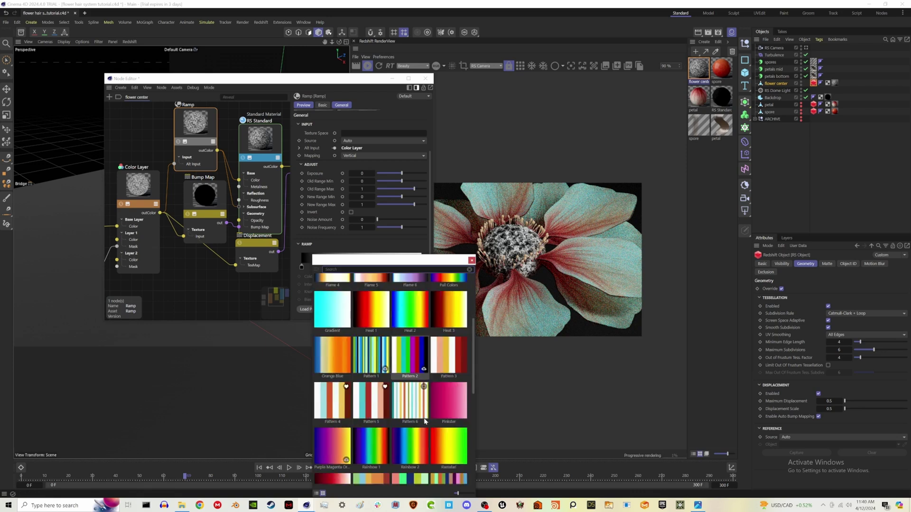
pyautogui.click(333, 449)
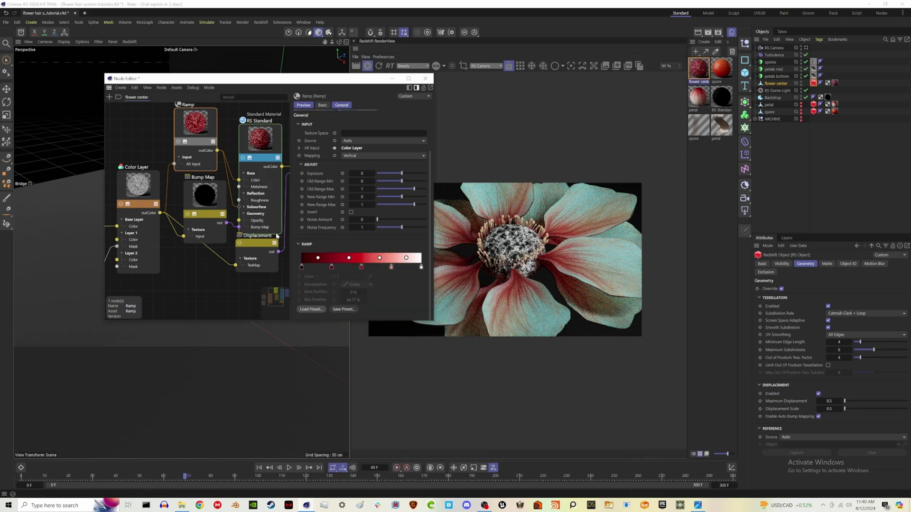
# Remove the ramp's black and pink knots and place the dark red knot at 0% and the bright red one near 13%
pyautogui.click(302, 267)
pyautogui.moveTo(332, 267); pyautogui.dragTo(300, 271)
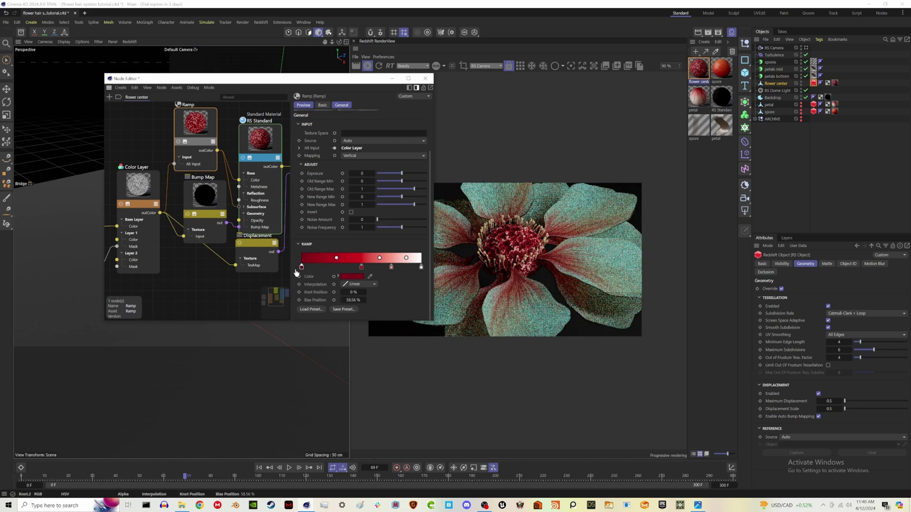
pyautogui.click(362, 267)
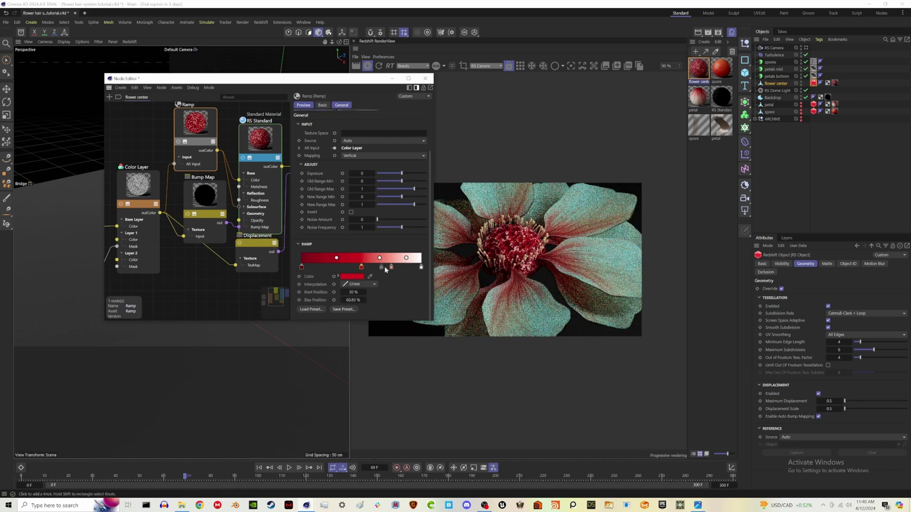
pyautogui.moveTo(392, 269); pyautogui.dragTo(319, 271)
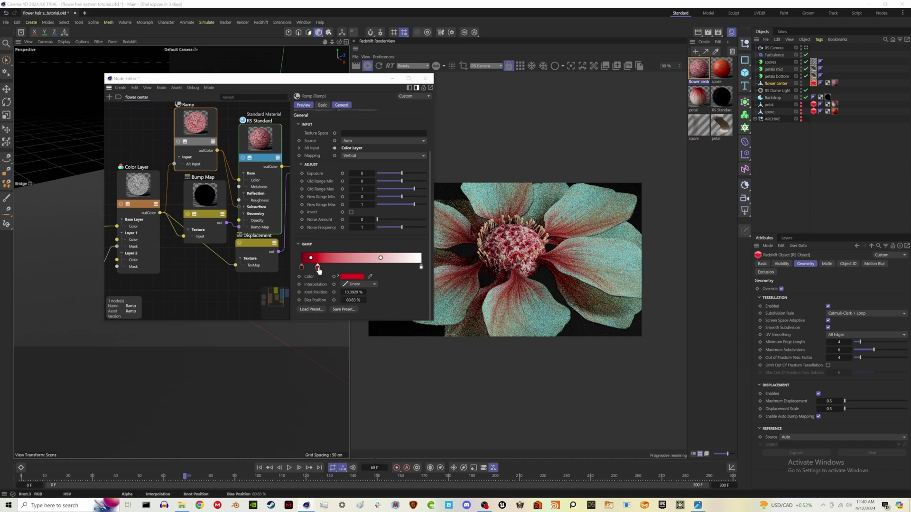
# Move the ramp's middle knot to about 69.6% and recolor it a muted orange-brown
pyautogui.doubleClick(319, 269)
pyautogui.moveTo(305, 277); pyautogui.dragTo(385, 273)
pyautogui.click(349, 302)
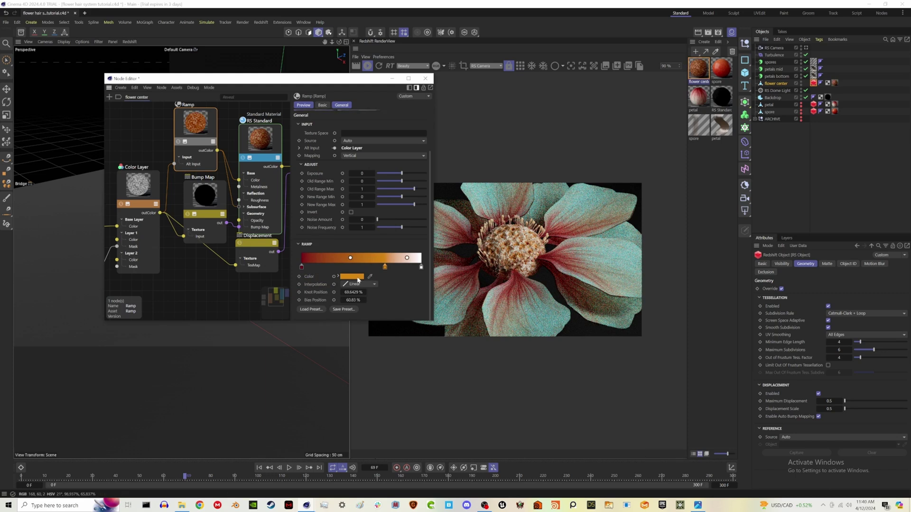
pyautogui.click(351, 276)
pyautogui.click(313, 341)
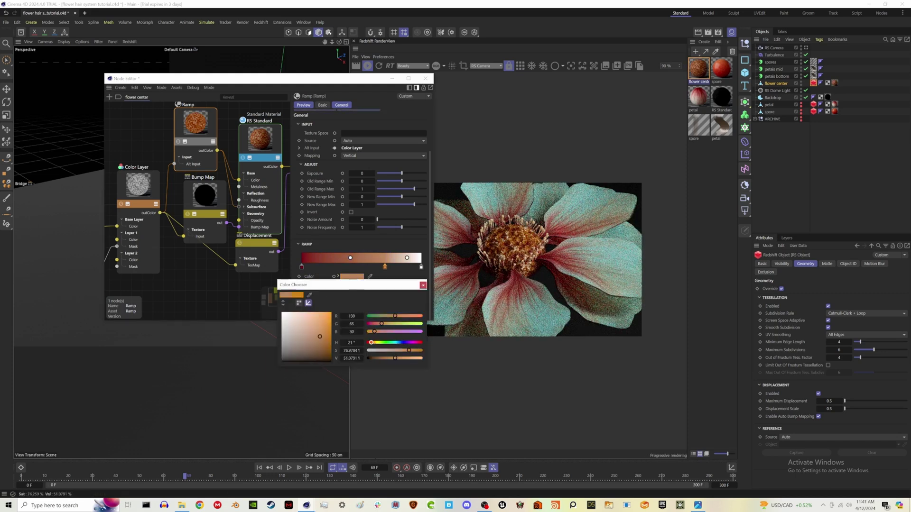
pyautogui.click(423, 284)
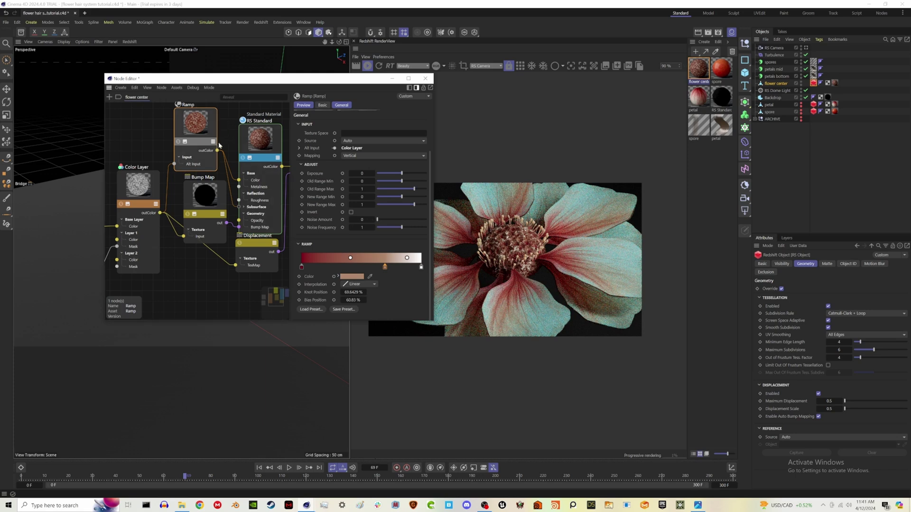
# Set the flower center's subsurface scale to 0.5 and weight to about 0.495, and raise its reflection roughness
pyautogui.click(426, 78)
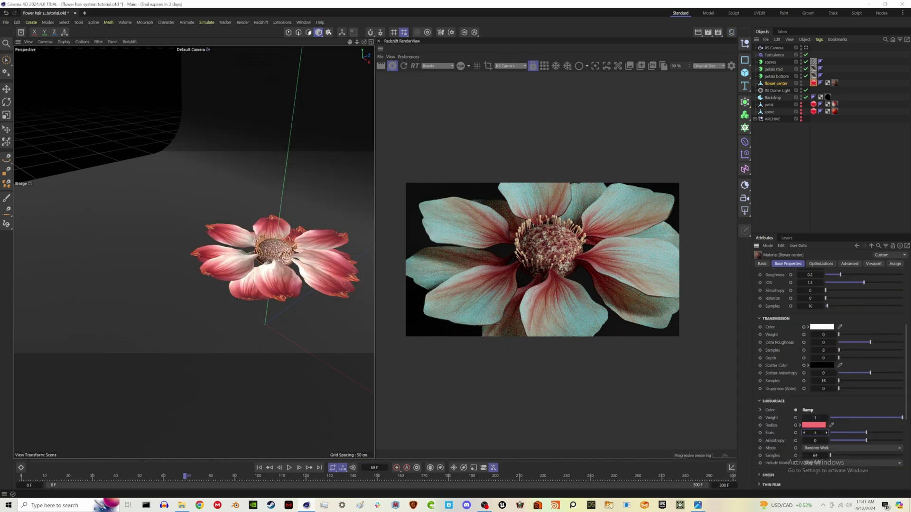
pyautogui.click(866, 417)
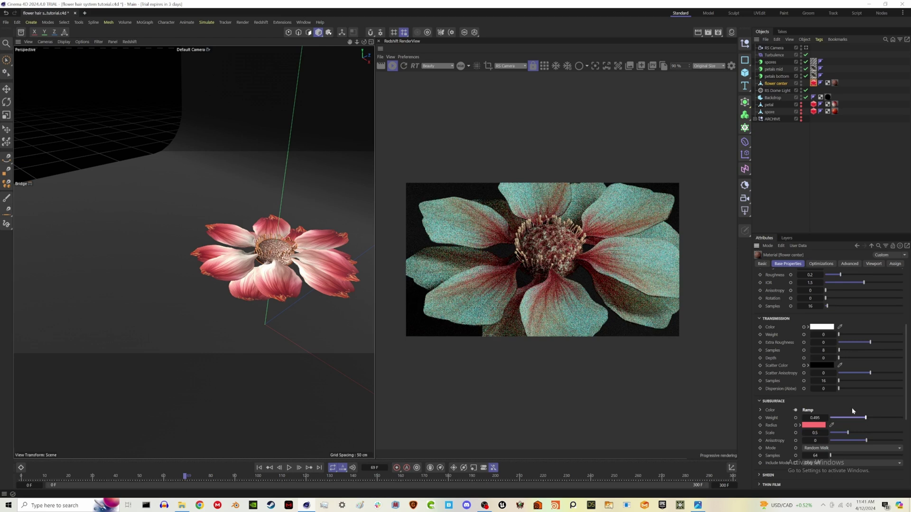
pyautogui.scroll(2, 852, 408)
pyautogui.scroll(2, 851, 405)
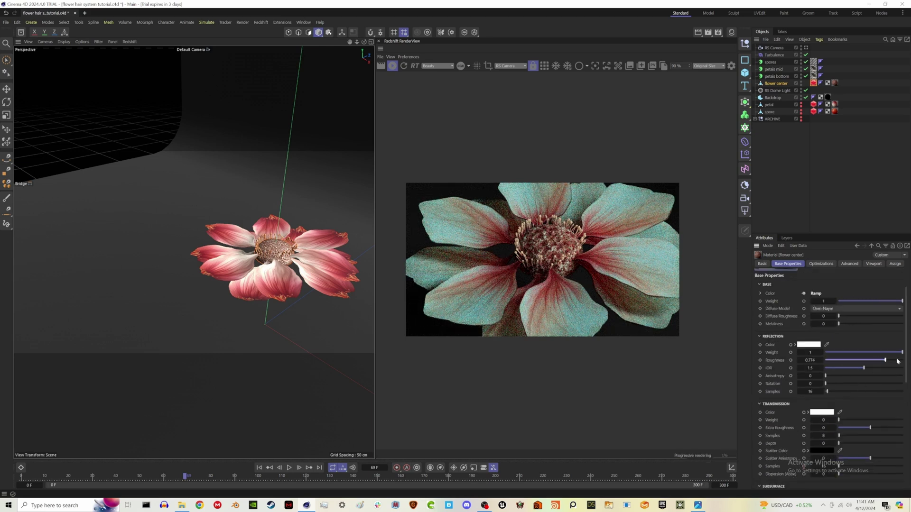
pyautogui.moveTo(897, 361); pyautogui.dragTo(904, 362)
# Remove the black RS Standard material from the Backdrop
pyautogui.click(827, 97)
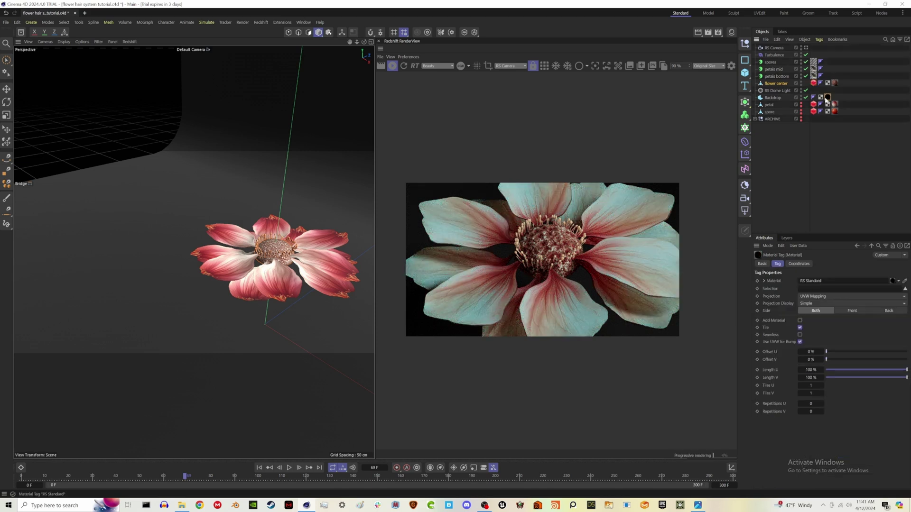
pyautogui.press('Delete')
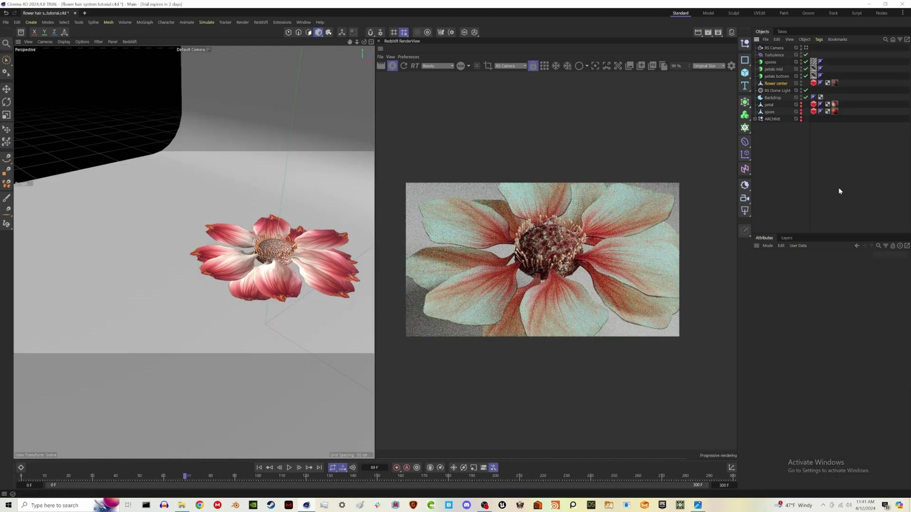
# Lower the petal material's reflection roughness
pyautogui.click(732, 34)
pyautogui.click(702, 107)
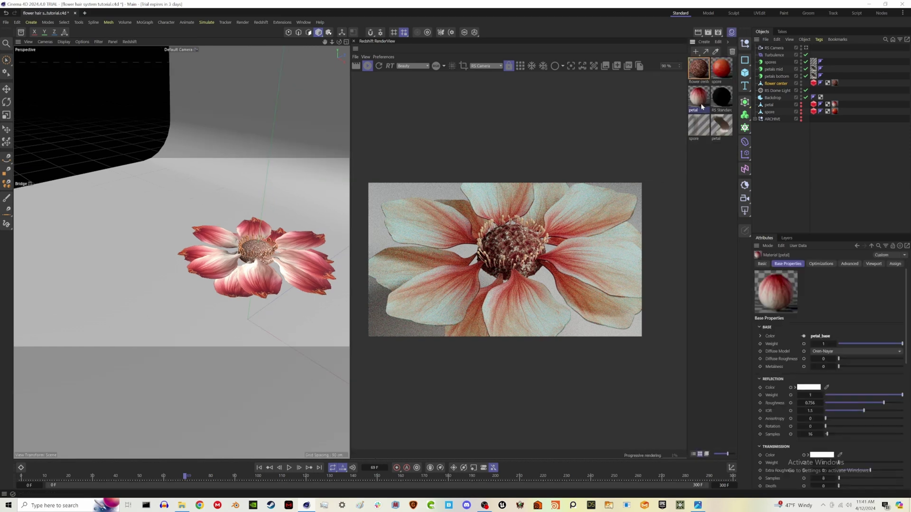
pyautogui.click(731, 35)
pyautogui.scroll(-5, 794, 368)
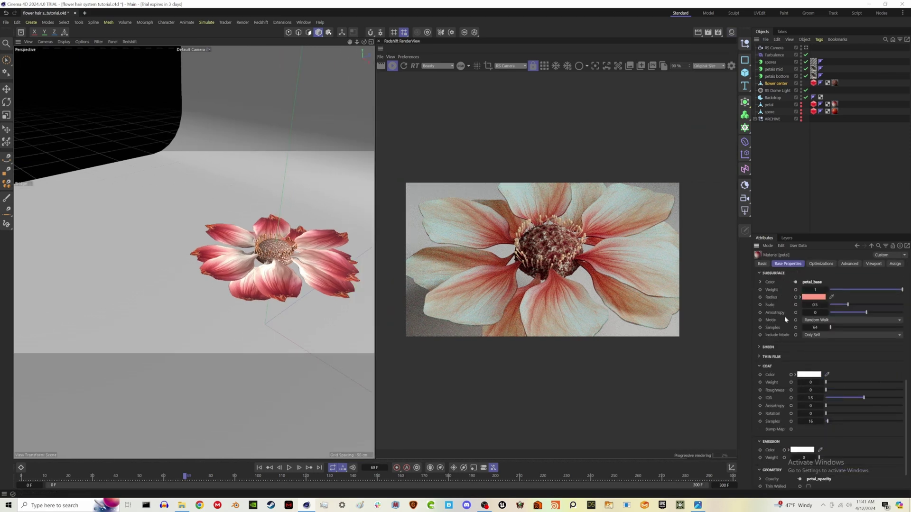
pyautogui.scroll(2, 786, 319)
pyautogui.moveTo(883, 347); pyautogui.dragTo(847, 349)
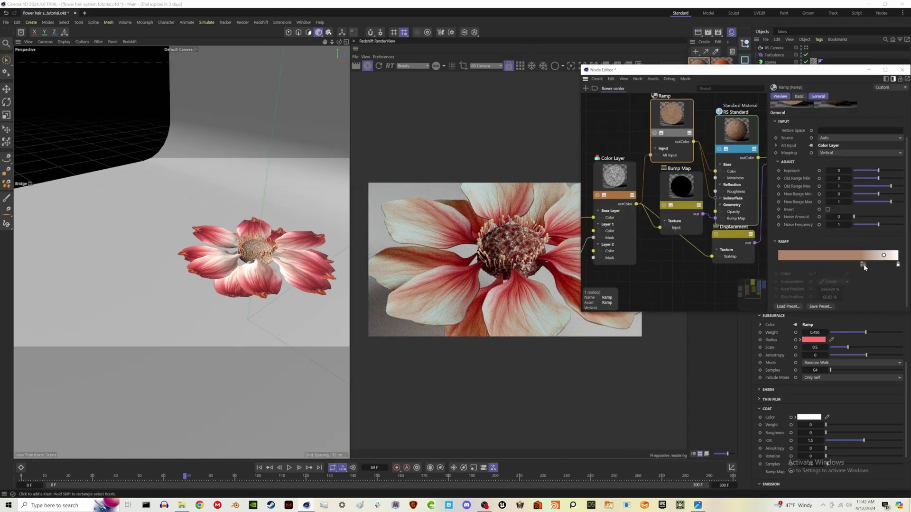
# Recolor the flower center ramp's tan knot brick red and move it to 0%
pyautogui.doubleClick(863, 265)
pyautogui.click(848, 319)
pyautogui.click(900, 281)
pyautogui.moveTo(863, 264); pyautogui.dragTo(778, 265)
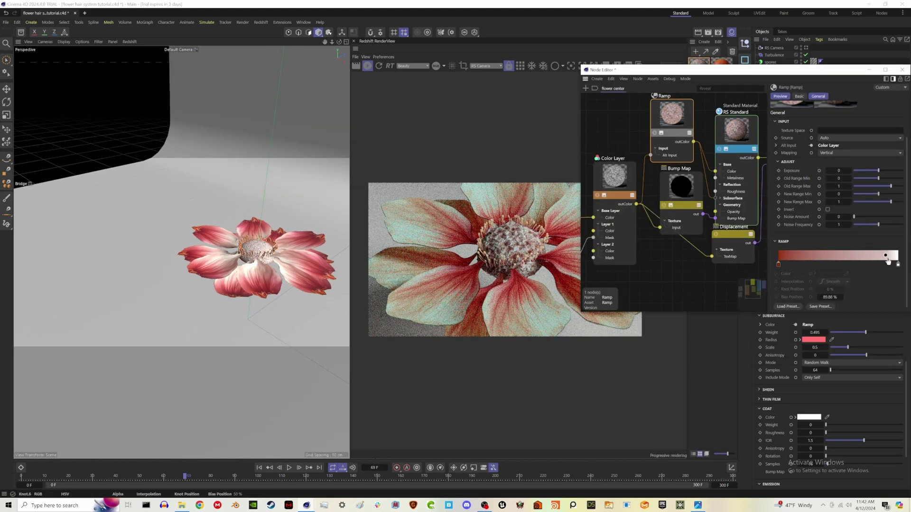
# Recolor the ramp's white end knot to a light salmon, about RGB 255, 146, 100
pyautogui.doubleClick(898, 265)
pyautogui.click(776, 319)
pyautogui.click(900, 281)
pyautogui.doubleClick(897, 265)
pyautogui.click(854, 340)
pyautogui.click(900, 282)
pyautogui.doubleClick(897, 265)
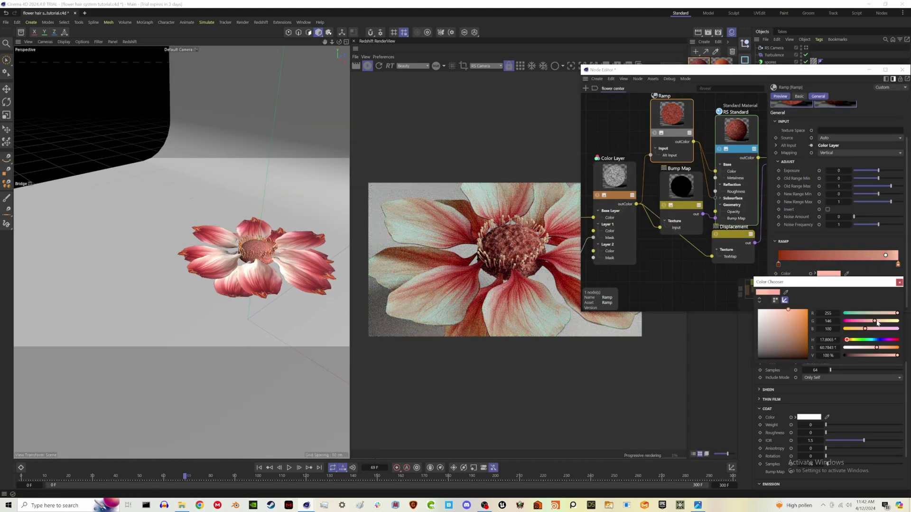
pyautogui.click(900, 282)
# Shift the ramp's start knot to an orange tone and close the flower center's node graph
pyautogui.doubleClick(778, 265)
pyautogui.click(855, 340)
pyautogui.click(900, 281)
pyautogui.click(902, 70)
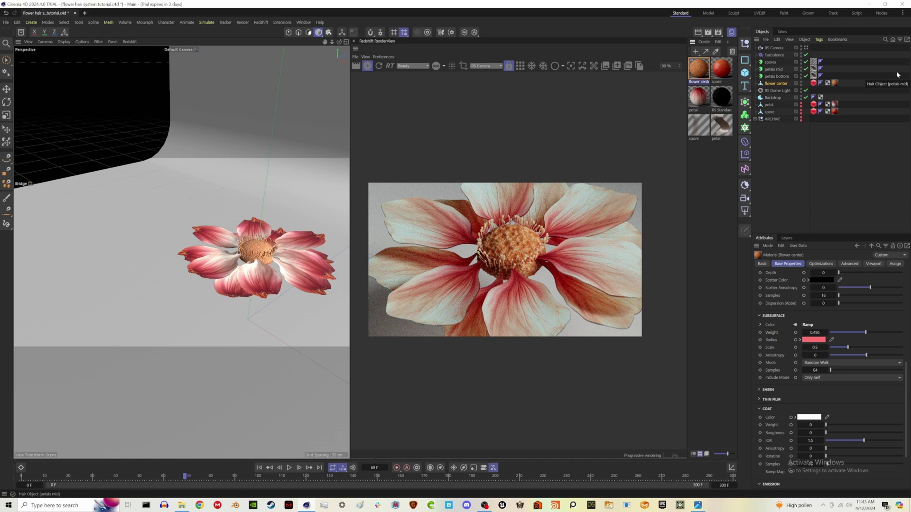
# Add a Redshift area light to the scene and set its area shape to Disc
pyautogui.click(813, 84)
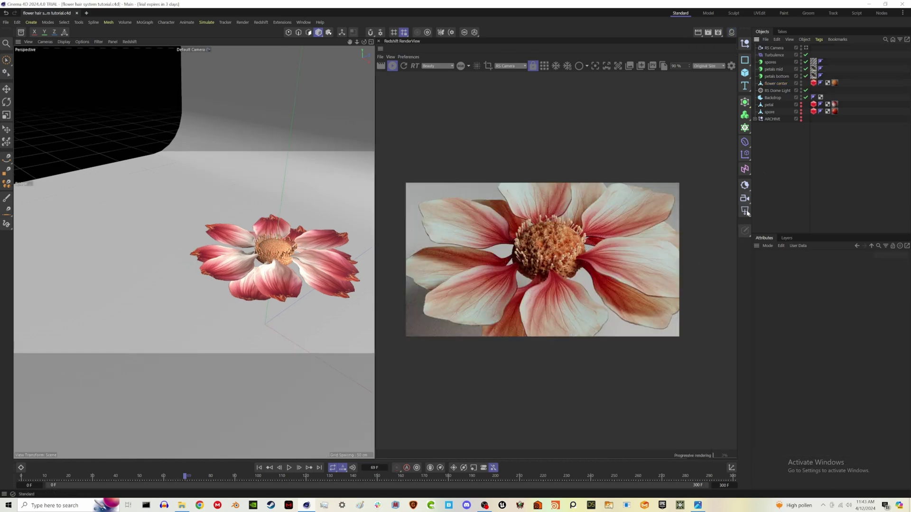
pyautogui.click(745, 211)
pyautogui.click(777, 262)
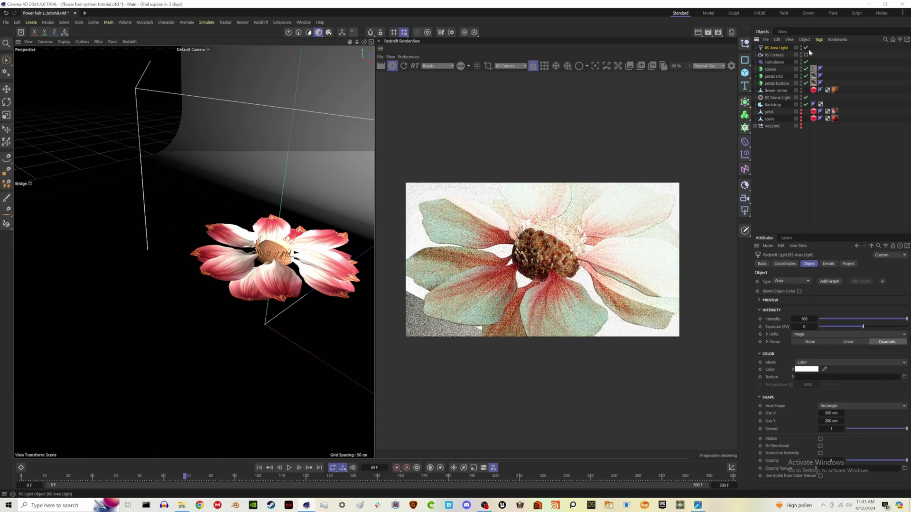
pyautogui.click(838, 407)
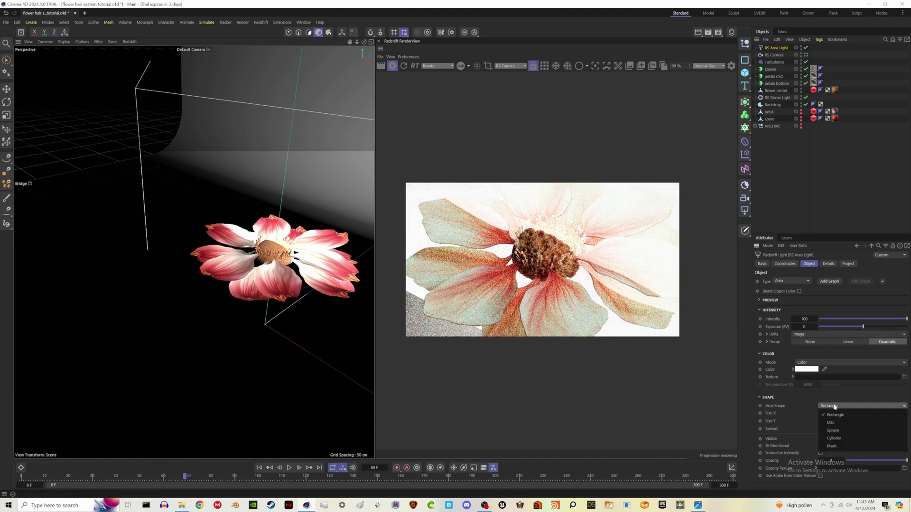
pyautogui.click(835, 414)
# Rotate the disc light to face the flower sideways and move it out to the flower's left side
pyautogui.press('r')
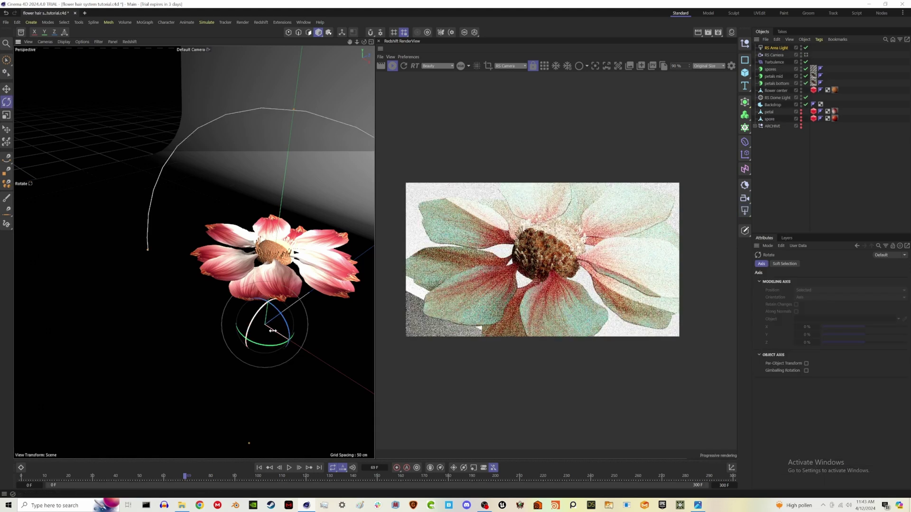
pyautogui.moveTo(253, 316); pyautogui.dragTo(230, 333)
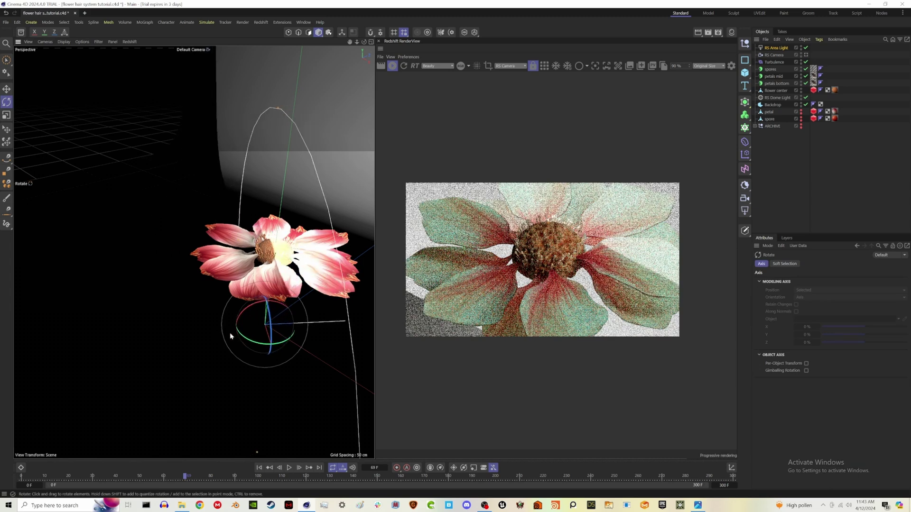
pyautogui.press('e')
pyautogui.moveTo(291, 334); pyautogui.dragTo(61, 225)
# Scale the disc light down to about 47 cm and fine-tune its position beside the flower
pyautogui.press('t')
pyautogui.moveTo(171, 286); pyautogui.dragTo(62, 237)
pyautogui.press('e')
pyautogui.moveTo(71, 269); pyautogui.dragTo(51, 273)
pyautogui.press('t')
pyautogui.press('e')
pyautogui.press('r')
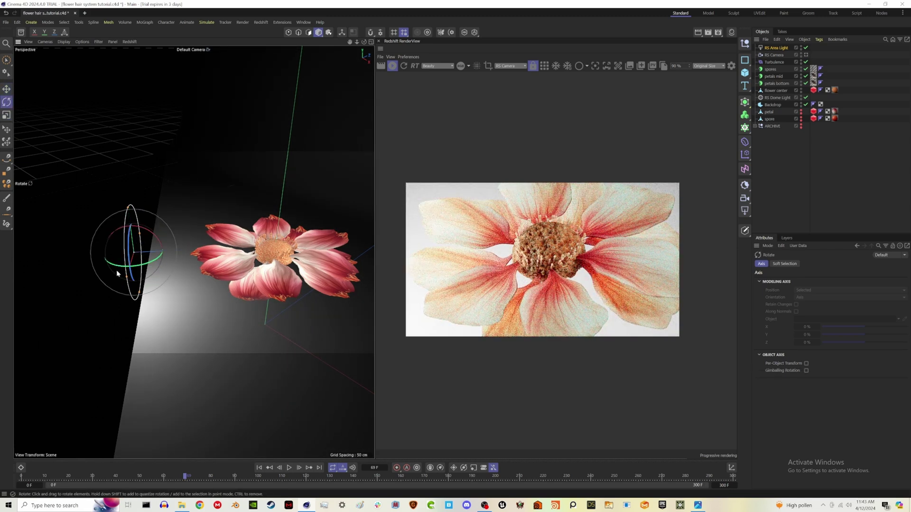
# Set the area light's spread to about 0.454 and save the project
pyautogui.click(774, 49)
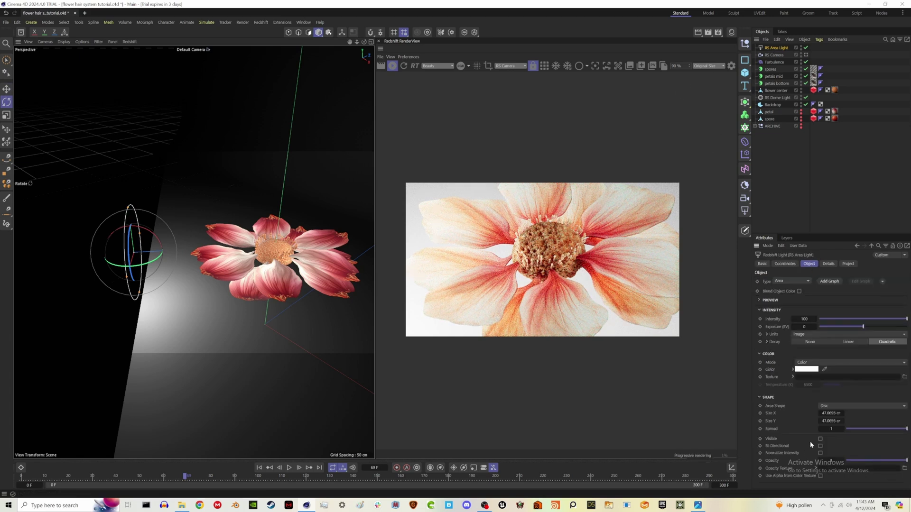
pyautogui.click(874, 430)
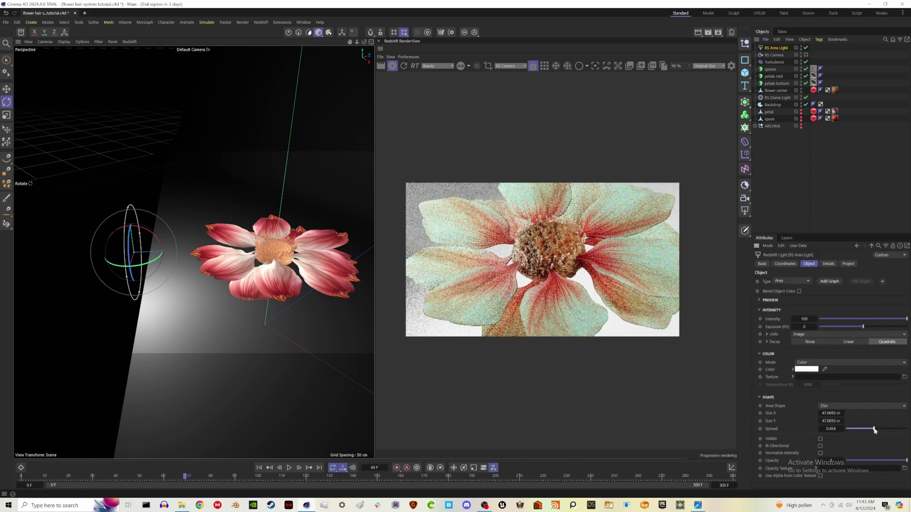
pyautogui.click(790, 204)
pyautogui.hotkey('ctrl', 's')
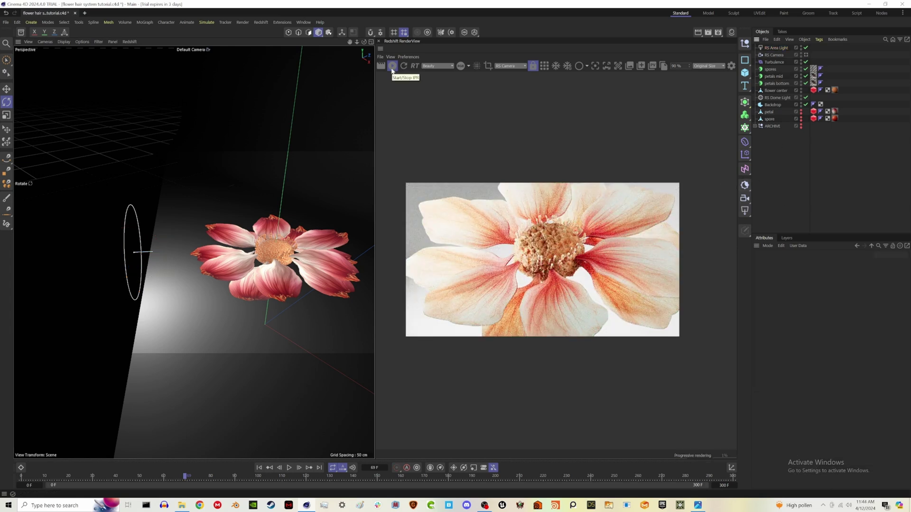
# Enable Bloom in the render view with threshold about 11.2, softness about 0.017 and intensity about 2.7
pyautogui.click(732, 66)
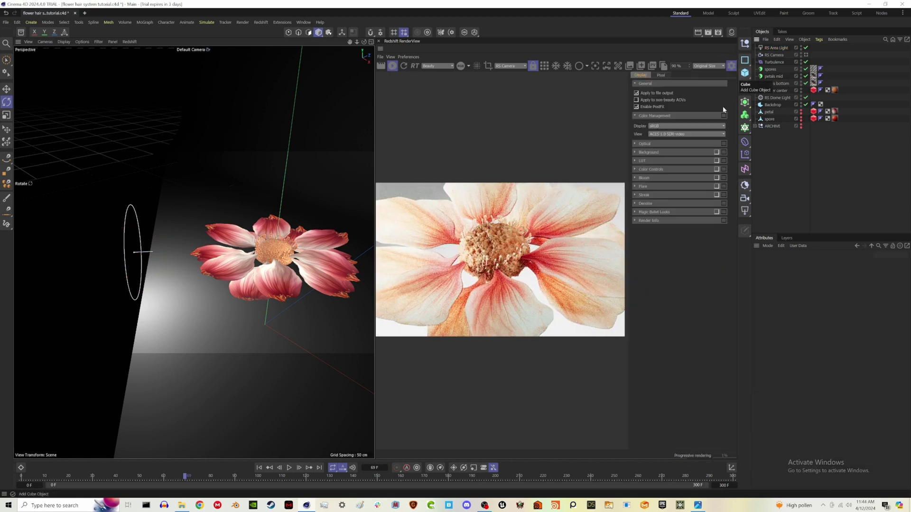
pyautogui.click(717, 178)
pyautogui.click(634, 178)
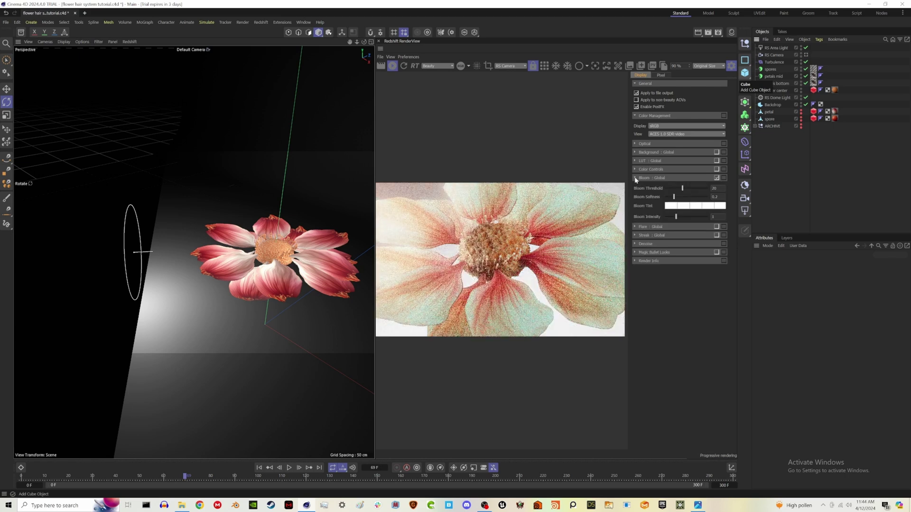
pyautogui.moveTo(678, 190)
pyautogui.mouseDown()
pyautogui.moveTo(694, 220)
pyautogui.moveTo(666, 200)
pyautogui.mouseUp()
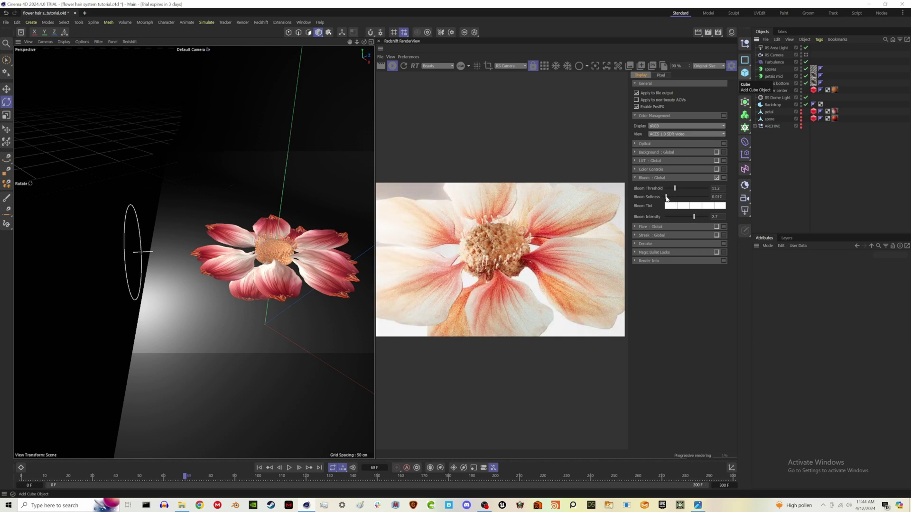
# Review the Forces settings, including gravity, of the petals mid and petals bottom hair objects
pyautogui.click(732, 66)
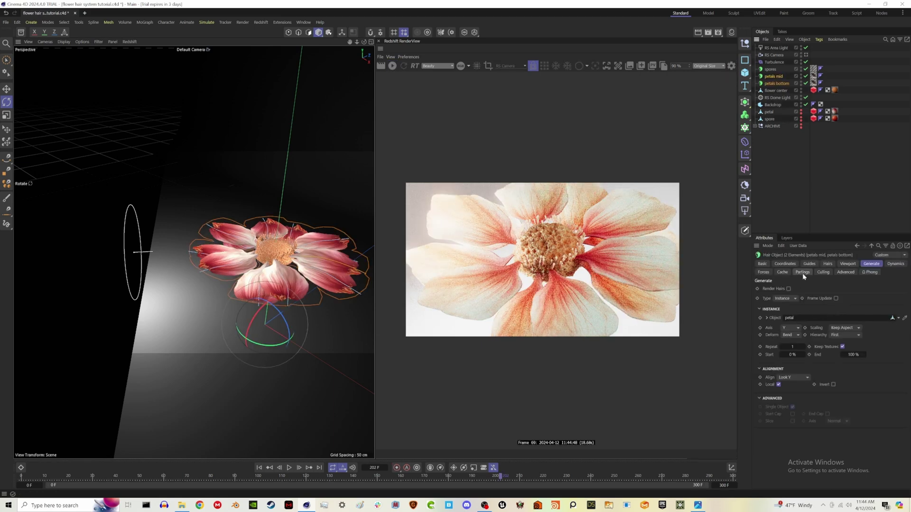
pyautogui.click(764, 272)
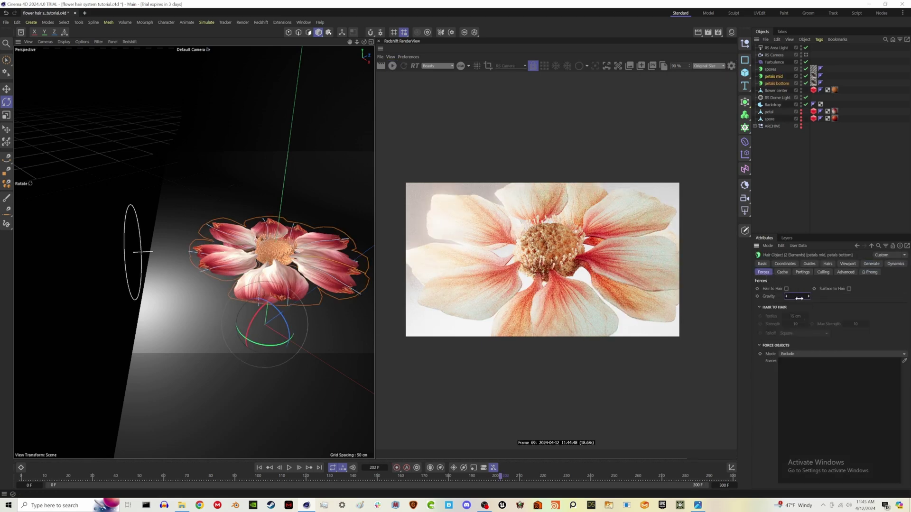
pyautogui.click(804, 205)
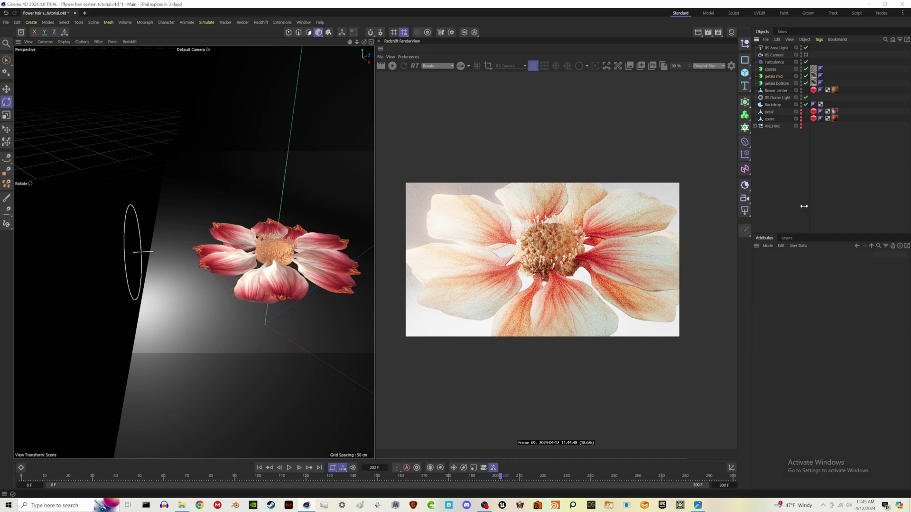
# Play the petal simulation from the start to frame 90 and preview that frame in the render view through the RS Camera
pyautogui.click(272, 468)
pyautogui.click(289, 468)
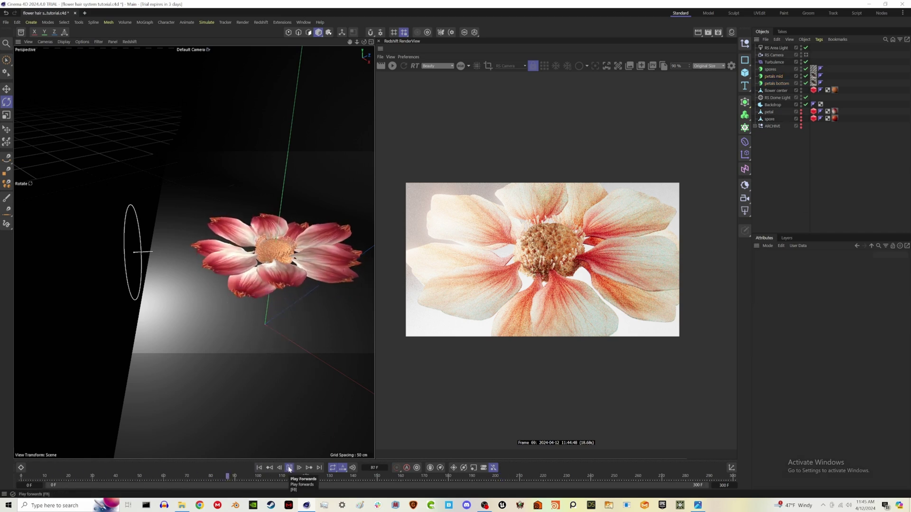
pyautogui.click(289, 468)
pyautogui.click(806, 56)
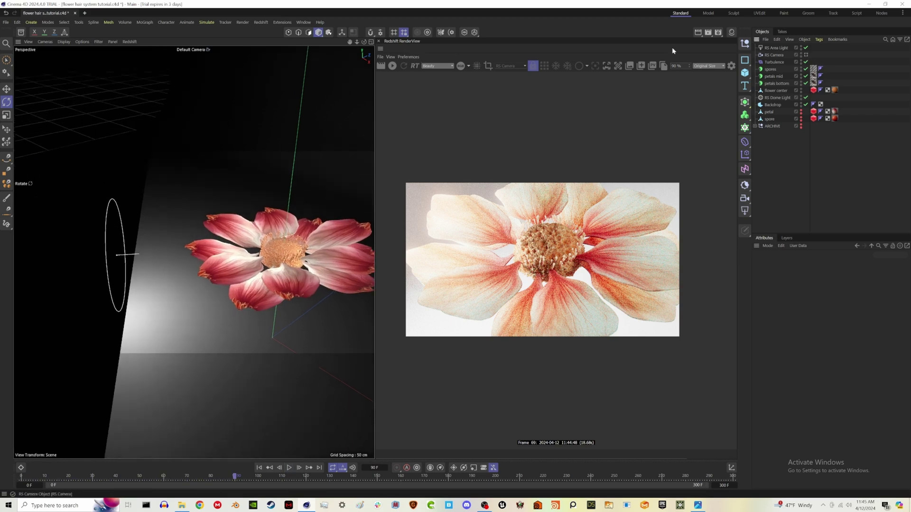
pyautogui.click(391, 69)
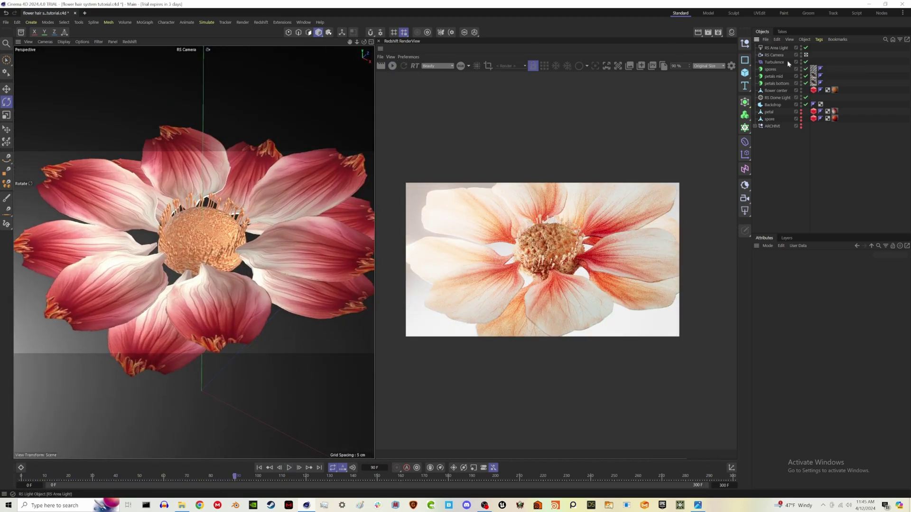
# Add extra guides to the spores hair object around the rim of the flower center with the Add Guides tool
pyautogui.click(770, 69)
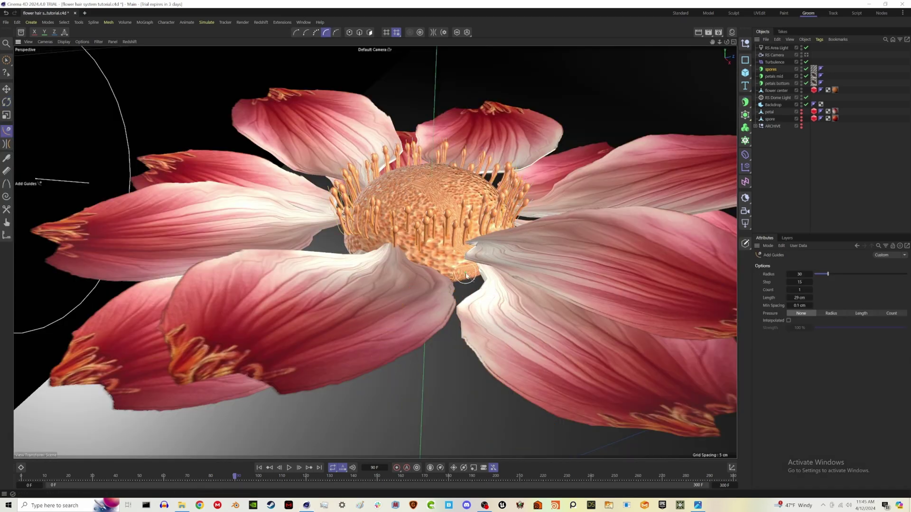
pyautogui.moveTo(466, 276)
pyautogui.mouseDown()
pyautogui.moveTo(295, 378)
pyautogui.moveTo(260, 323)
pyautogui.moveTo(372, 252)
pyautogui.moveTo(265, 349)
pyautogui.moveTo(166, 366)
pyautogui.moveTo(42, 209)
pyautogui.moveTo(113, 152)
pyautogui.moveTo(152, 171)
pyautogui.mouseUp()
pyautogui.press('9')
pyautogui.click(64, 23)
pyautogui.press('Escape')
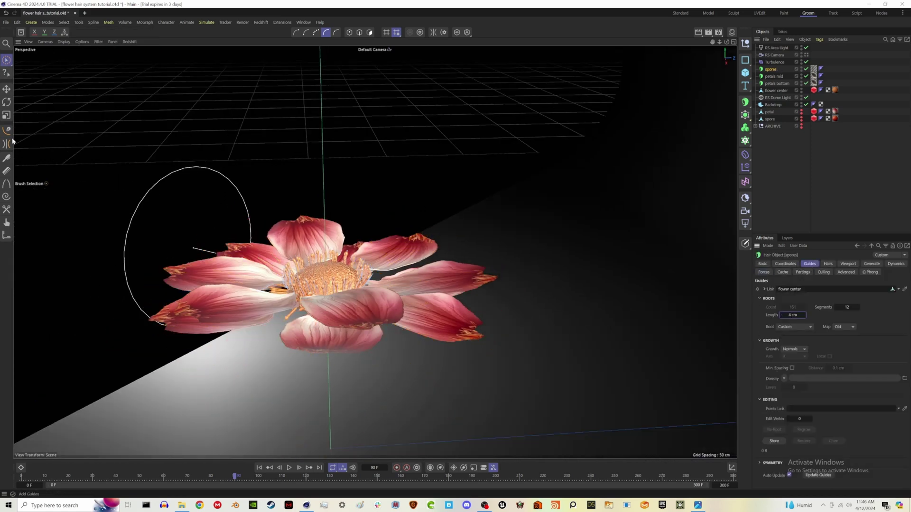
# Activate the hair Brush tool and inspect the spores and petals from several sides
pyautogui.click(6, 158)
pyautogui.keyDown('alt'); pyautogui.moveTo(369, 279); pyautogui.dragTo(305, 341); pyautogui.keyUp('alt')
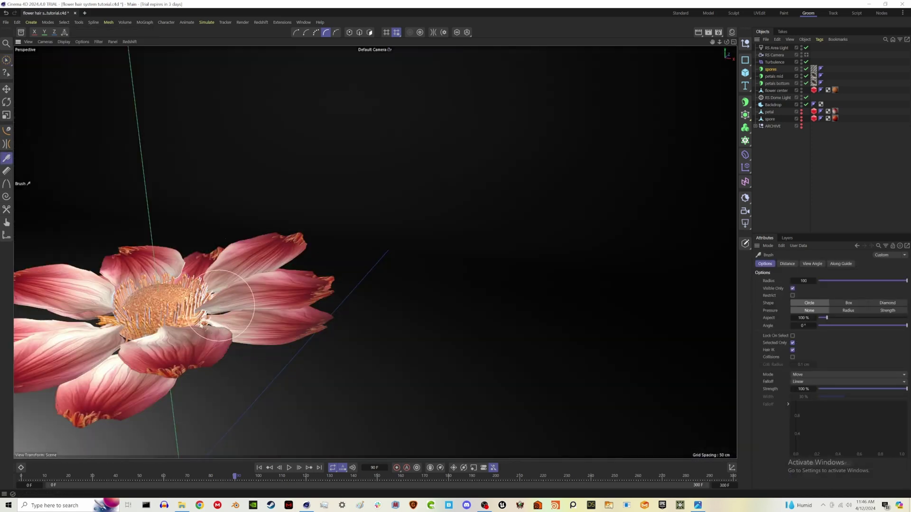
pyautogui.keyDown('alt'); pyautogui.moveTo(195, 368); pyautogui.dragTo(176, 340); pyautogui.keyUp('alt')
pyautogui.keyDown('alt'); pyautogui.moveTo(221, 284); pyautogui.dragTo(133, 350); pyautogui.keyUp('alt')
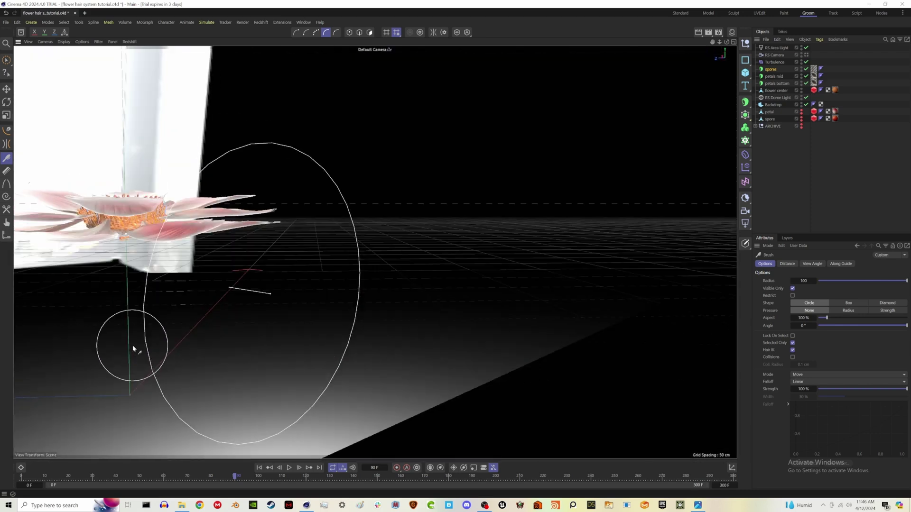
pyautogui.keyDown('alt'); pyautogui.moveTo(91, 244); pyautogui.dragTo(182, 220); pyautogui.keyUp('alt')
pyautogui.moveTo(83, 232)
pyautogui.keyDown('alt'); pyautogui.mouseDown()
pyautogui.moveTo(439, 154)
pyautogui.moveTo(652, 195)
pyautogui.moveTo(580, 293)
pyautogui.moveTo(634, 297)
pyautogui.mouseUp(); pyautogui.keyUp('alt')
# Load the saved render presets and activate Render Settings Preset for a 2500 by 3000 pixel, 300 DPI output
pyautogui.click(243, 23)
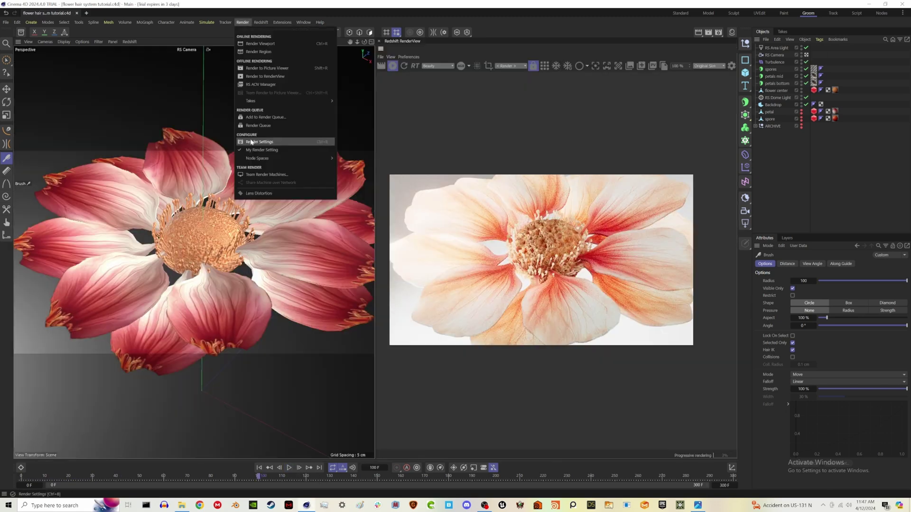
pyautogui.click(251, 141)
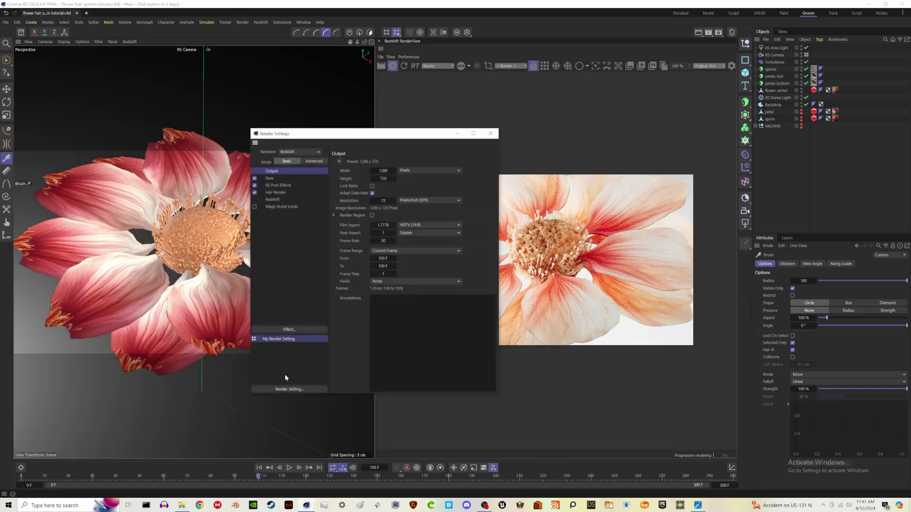
pyautogui.click(288, 389)
pyautogui.click(406, 478)
pyautogui.click(254, 353)
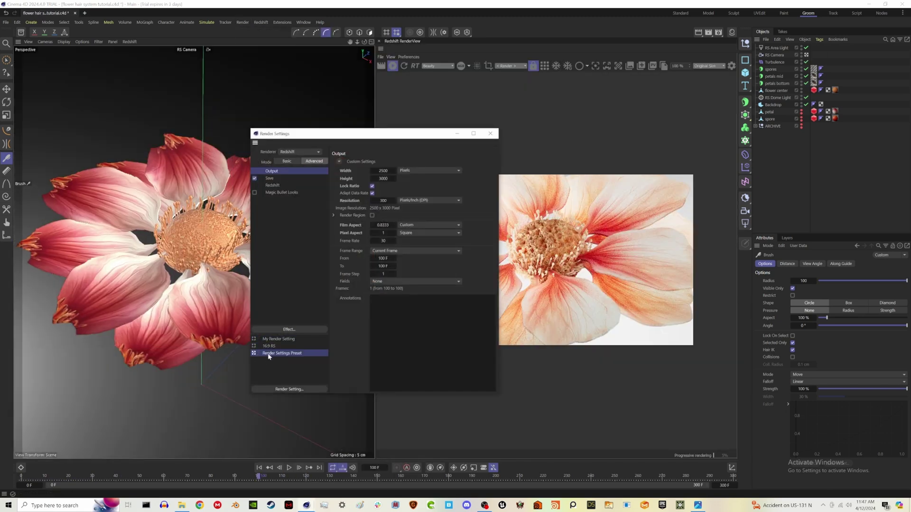
pyautogui.click(490, 134)
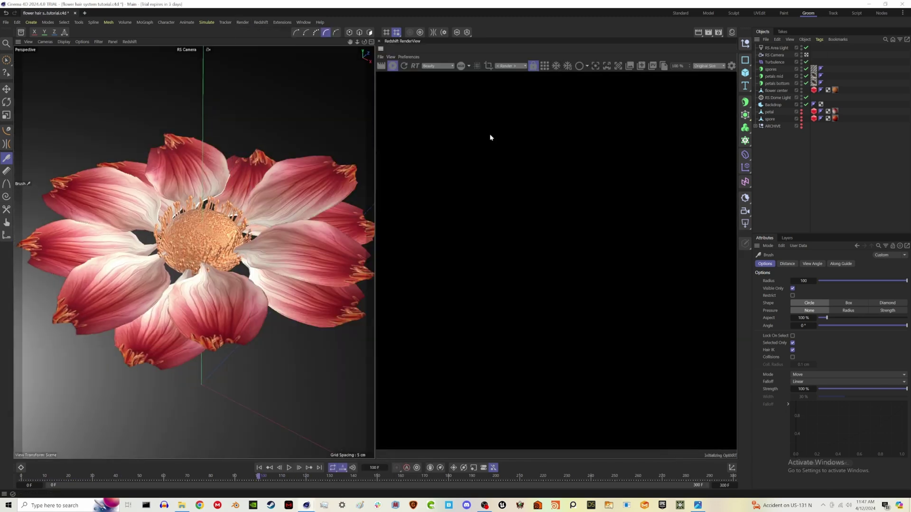
# Duplicate the RS Camera, reframe the active camera closer on the flower center and save the project
pyautogui.click(775, 56)
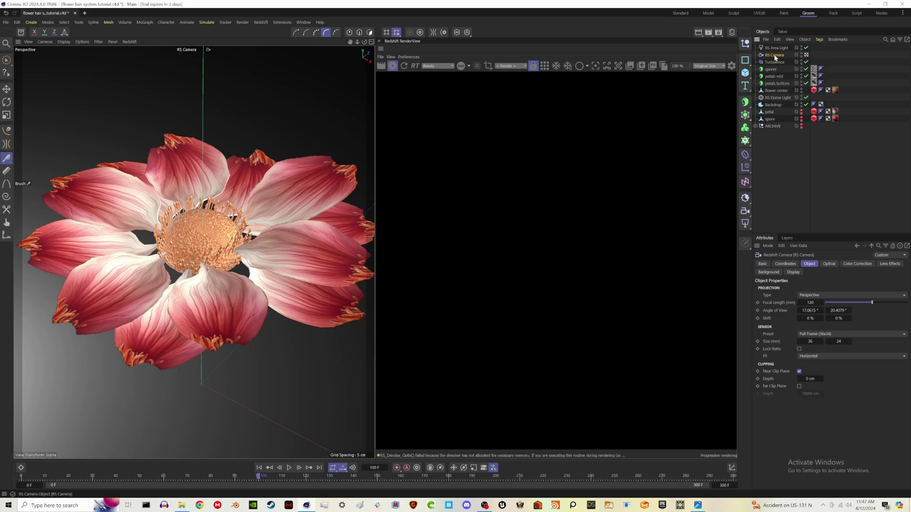
pyautogui.keyDown('ctrl'); pyautogui.moveTo(774, 55); pyautogui.dragTo(774, 53); pyautogui.keyUp('ctrl')
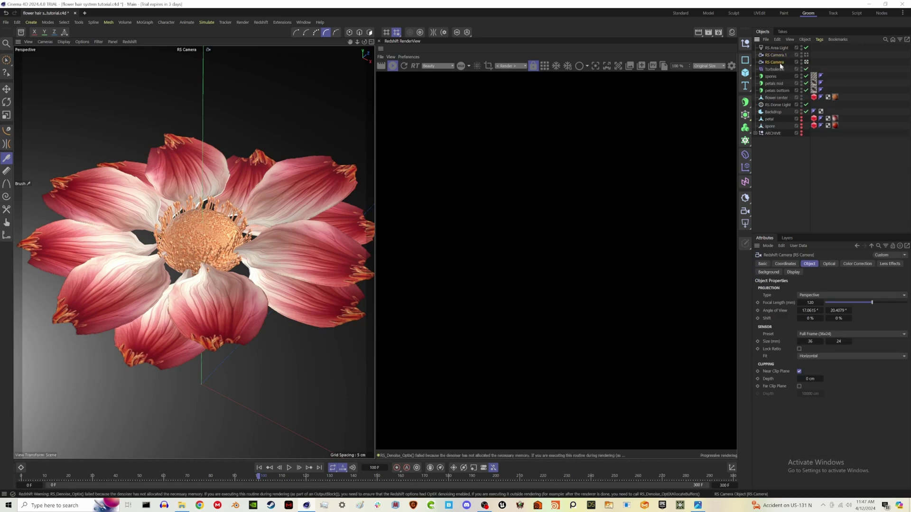
pyautogui.scroll(2, 207, 228)
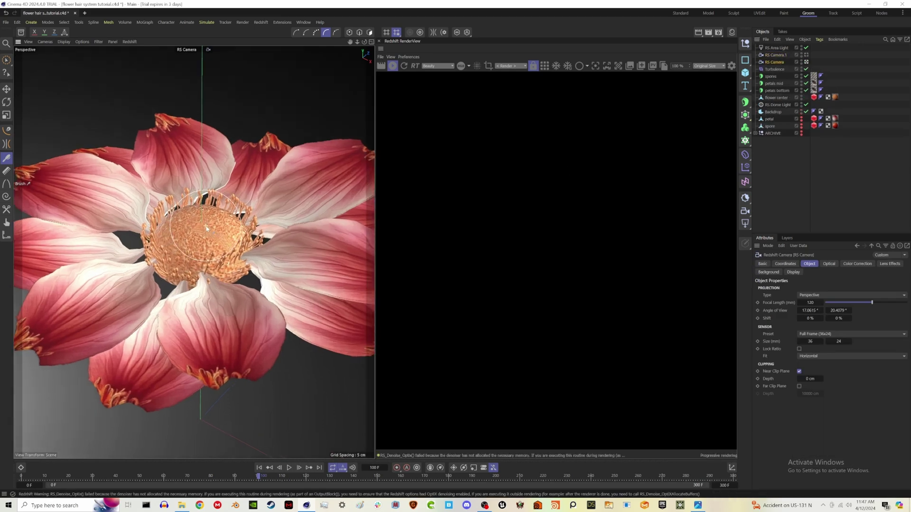
pyautogui.scroll(4, 207, 228)
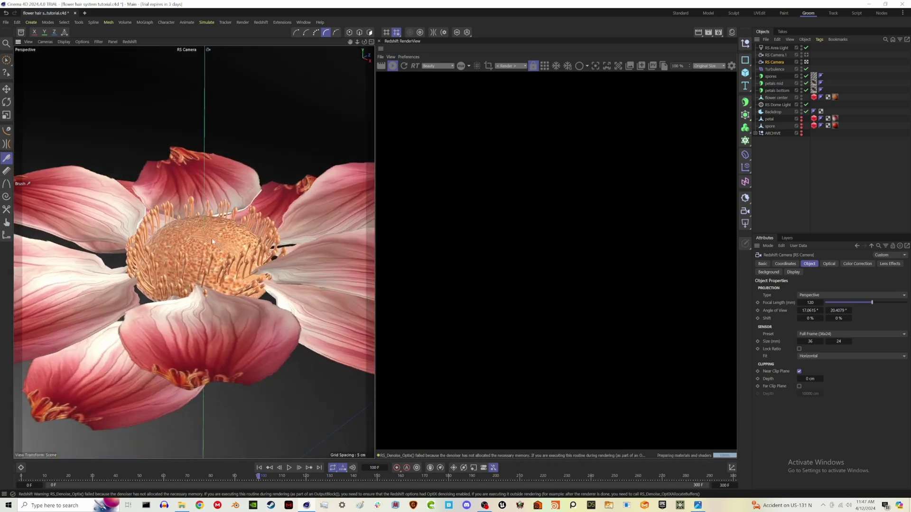
pyautogui.moveTo(212, 242)
pyautogui.keyDown('alt'); pyautogui.mouseDown()
pyautogui.moveTo(219, 256)
pyautogui.moveTo(209, 250)
pyautogui.moveTo(252, 254)
pyautogui.moveTo(227, 240)
pyautogui.moveTo(214, 246)
pyautogui.mouseUp(); pyautogui.keyUp('alt')
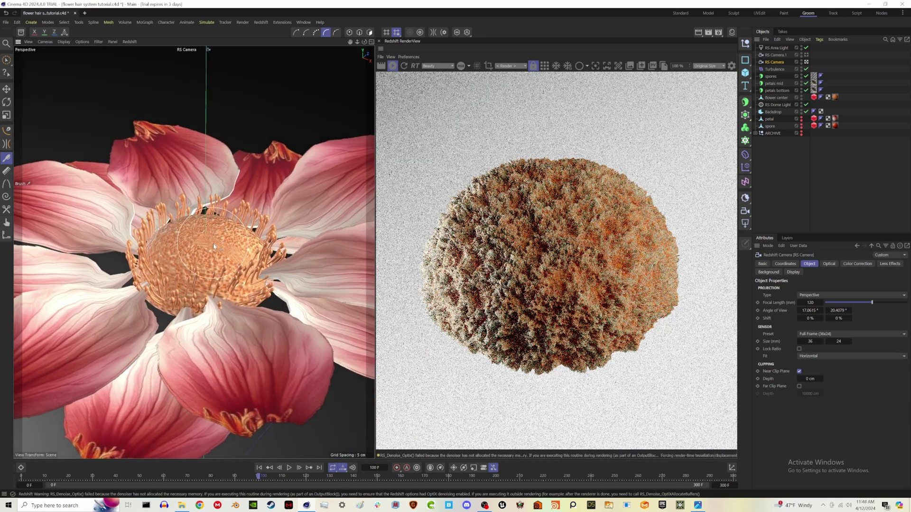
pyautogui.hotkey('ctrl', 's')
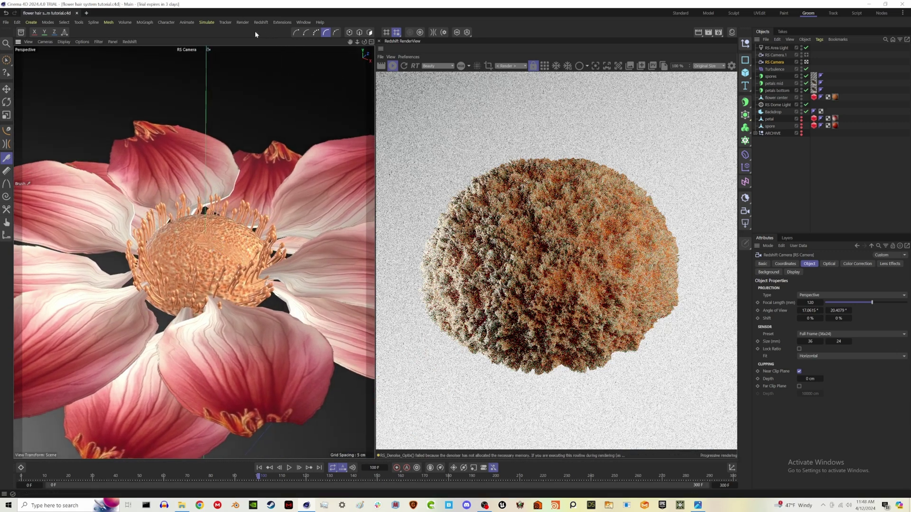
# Add the Hair Render effect to Render Settings Preset so the petals and spores render
pyautogui.scroll(-6, 522, 262)
pyautogui.scroll(1, 521, 262)
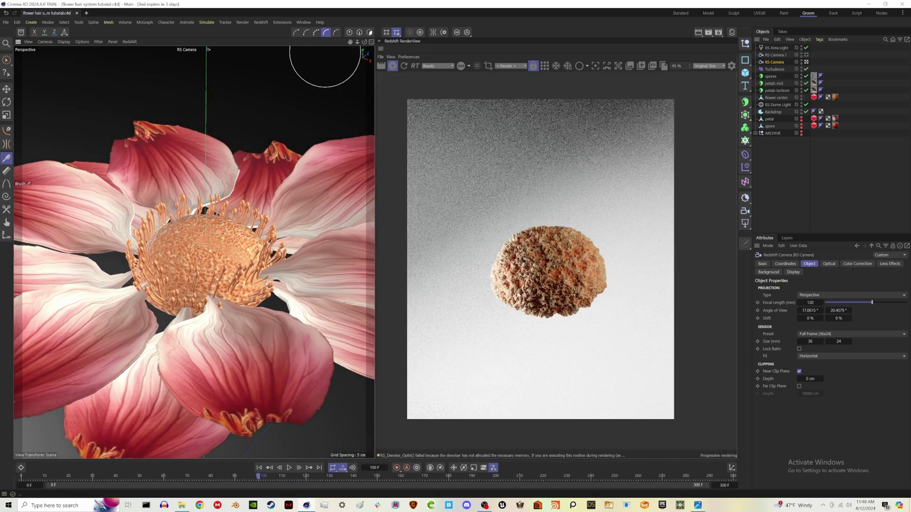
pyautogui.click(244, 22)
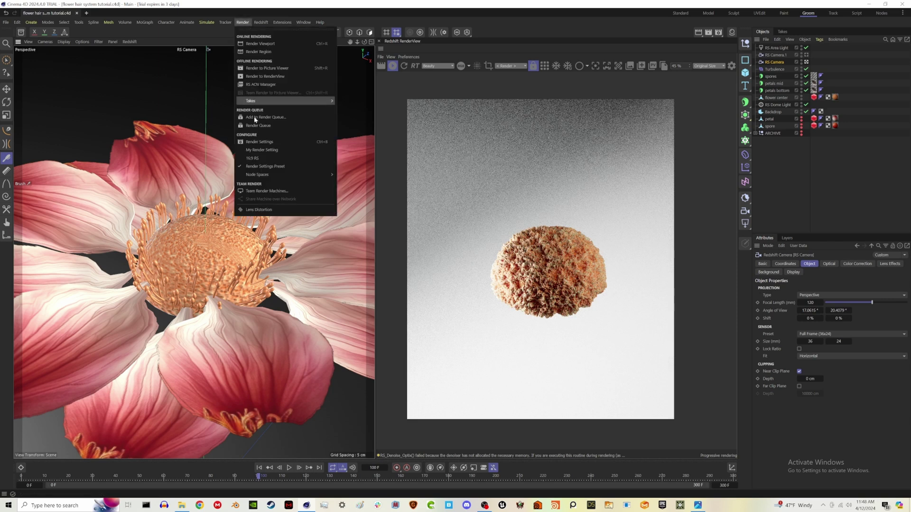
pyautogui.click(264, 142)
pyautogui.rightClick(295, 218)
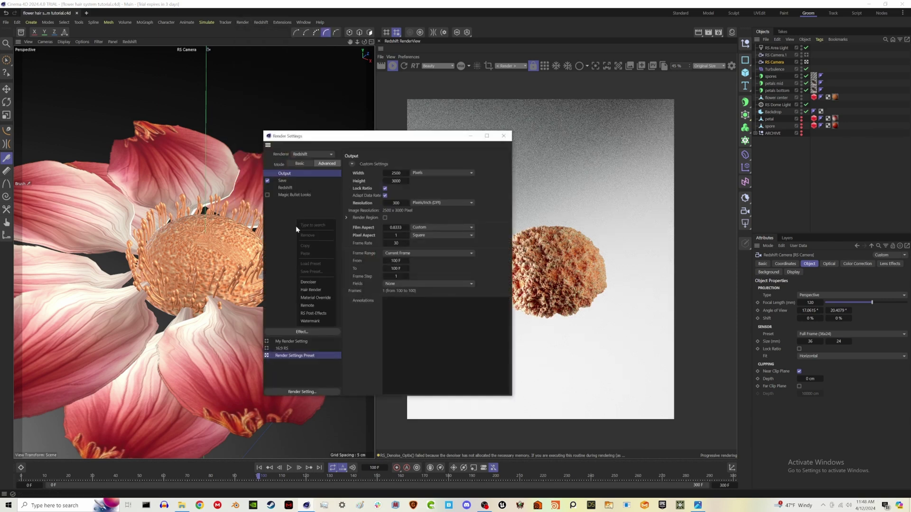
pyautogui.click(313, 290)
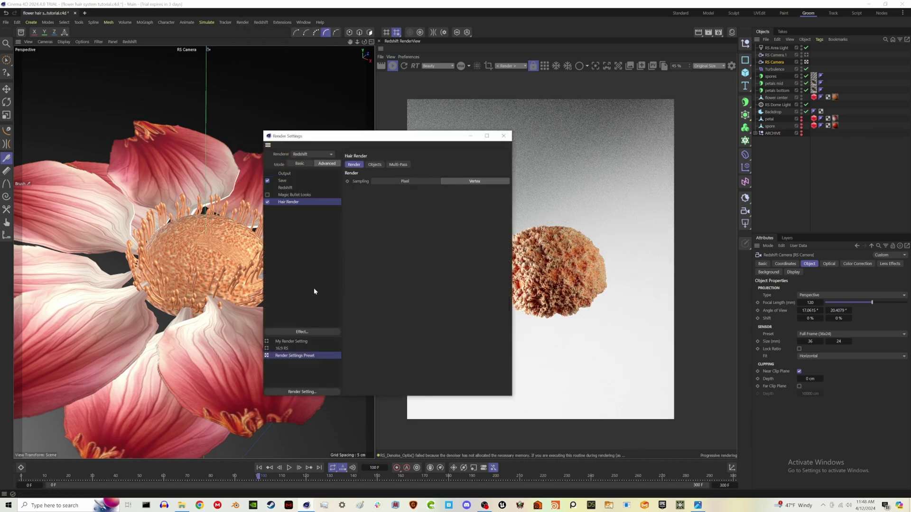
pyautogui.click(503, 135)
pyautogui.click(5, 22)
pyautogui.click(17, 111)
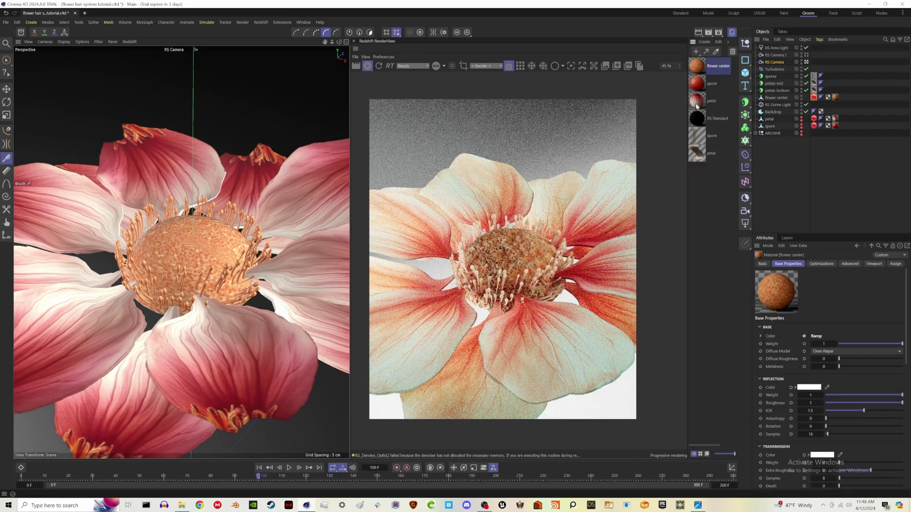
# Add a Bump Map node to the petal material and connect it to the Bump Map input of RS Standard
pyautogui.doubleClick(696, 103)
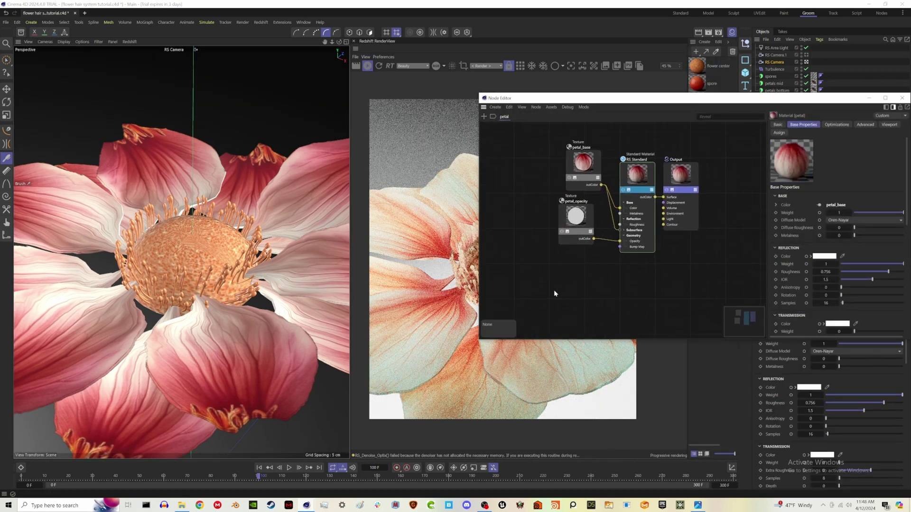
pyautogui.doubleClick(554, 294)
pyautogui.write('bum')
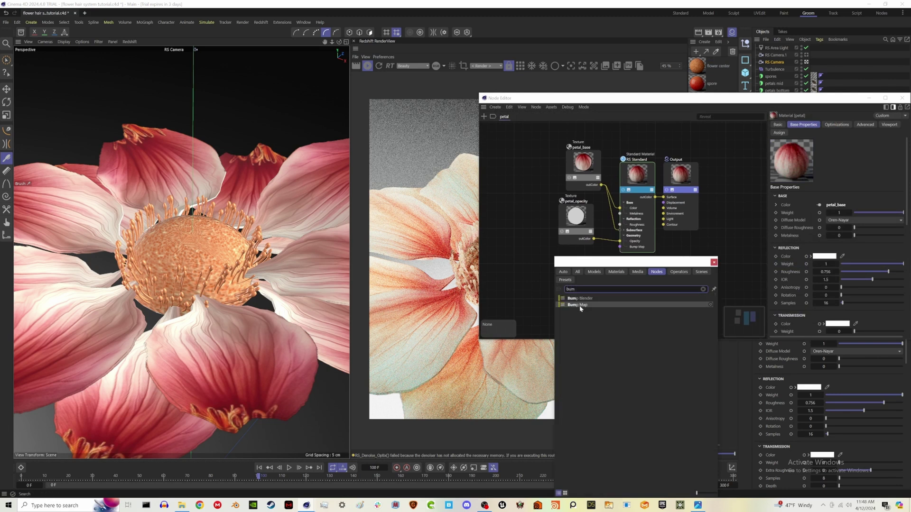
pyautogui.click(579, 305)
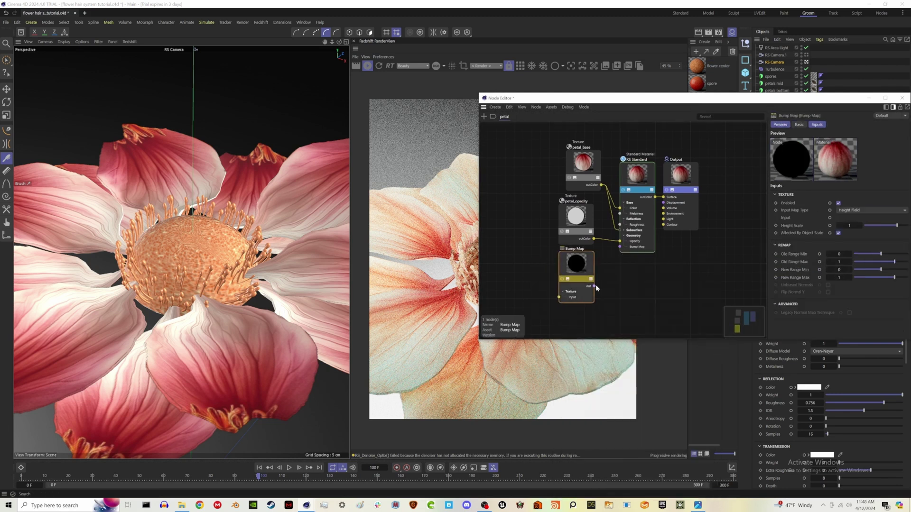
pyautogui.moveTo(594, 286); pyautogui.dragTo(619, 247)
# Feed a Maxon Noise node into the Bump Map node's input and set the noise type to FBM
pyautogui.doubleClick(510, 262)
pyautogui.write('m')
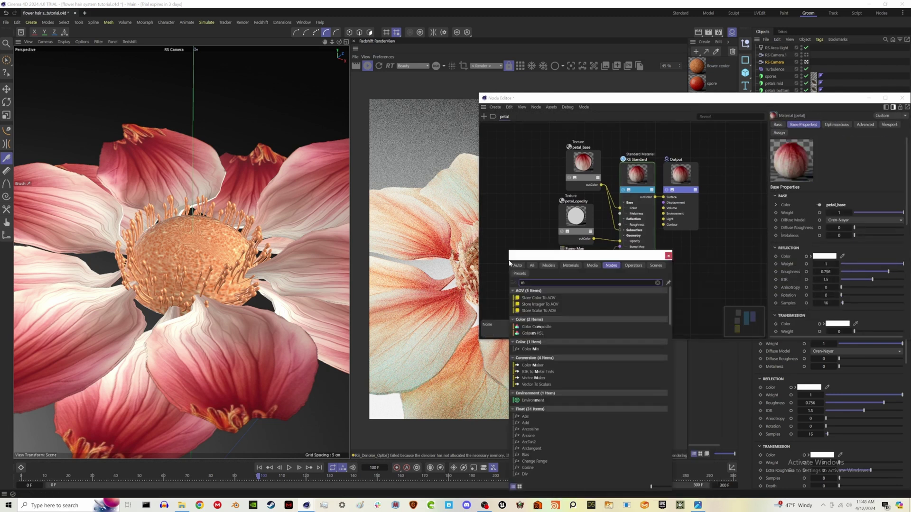
pyautogui.write('ax')
pyautogui.click(533, 314)
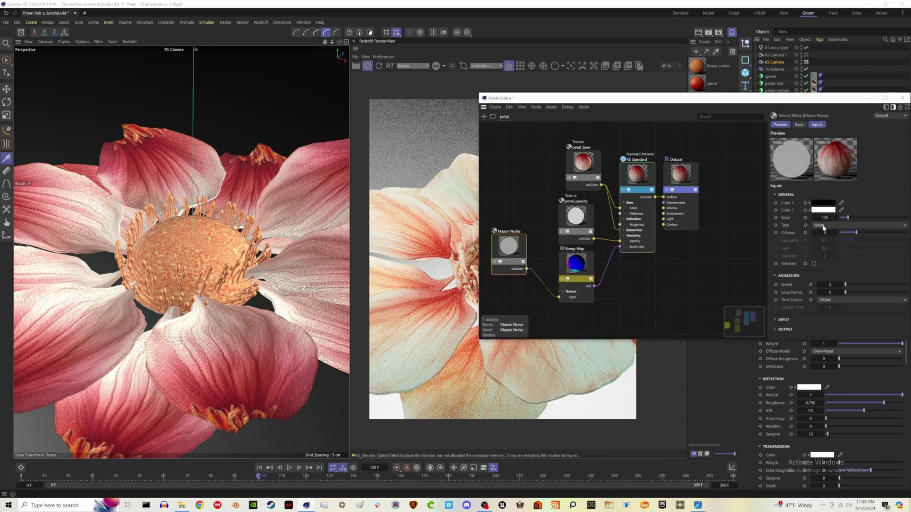
pyautogui.click(854, 225)
pyautogui.click(834, 297)
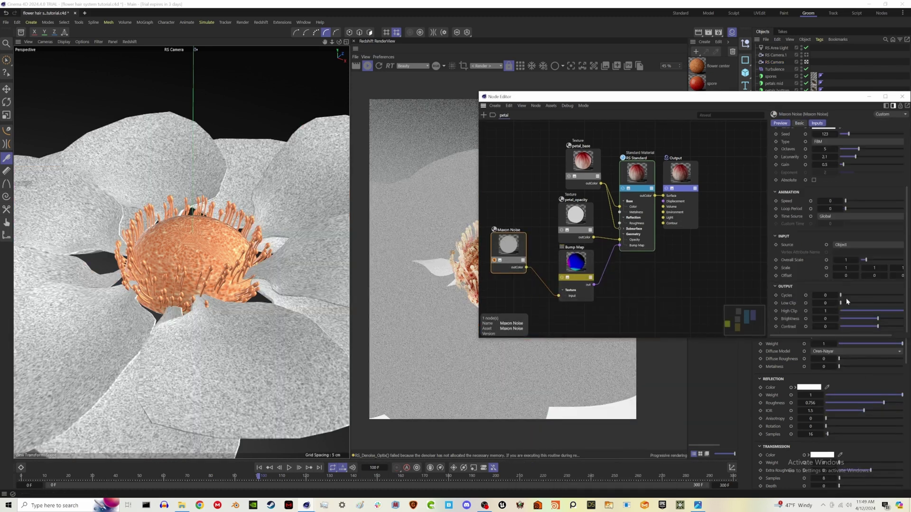
# Set the petal noise's overall scale to 10 and contrast to about 0.304, and close the node editor
pyautogui.doubleClick(845, 260)
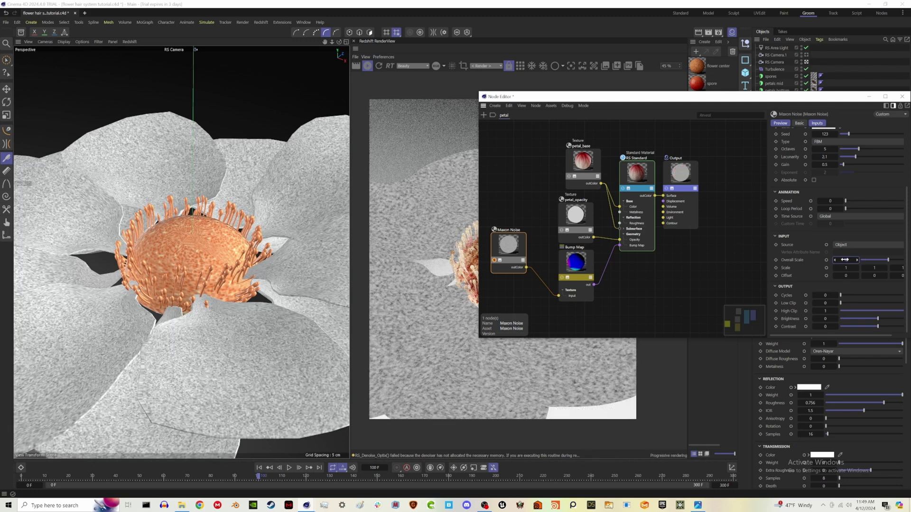
pyautogui.click(889, 327)
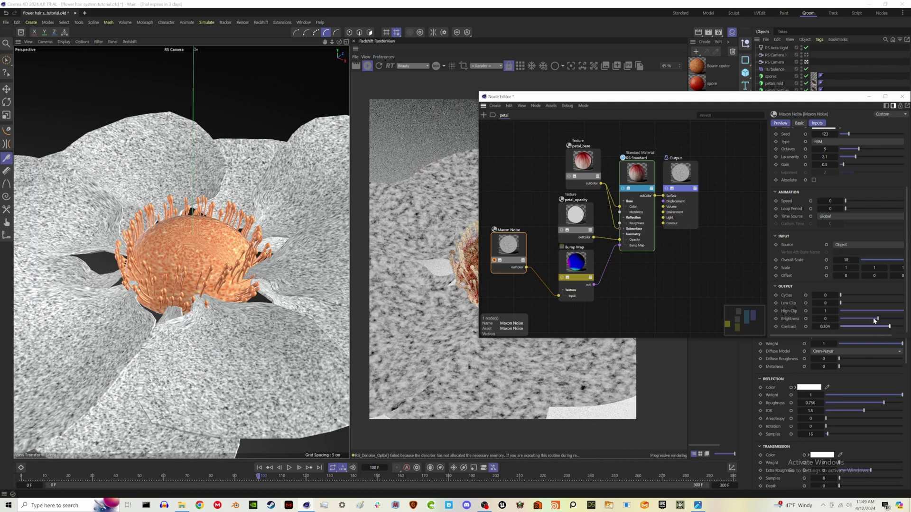
pyautogui.click(653, 281)
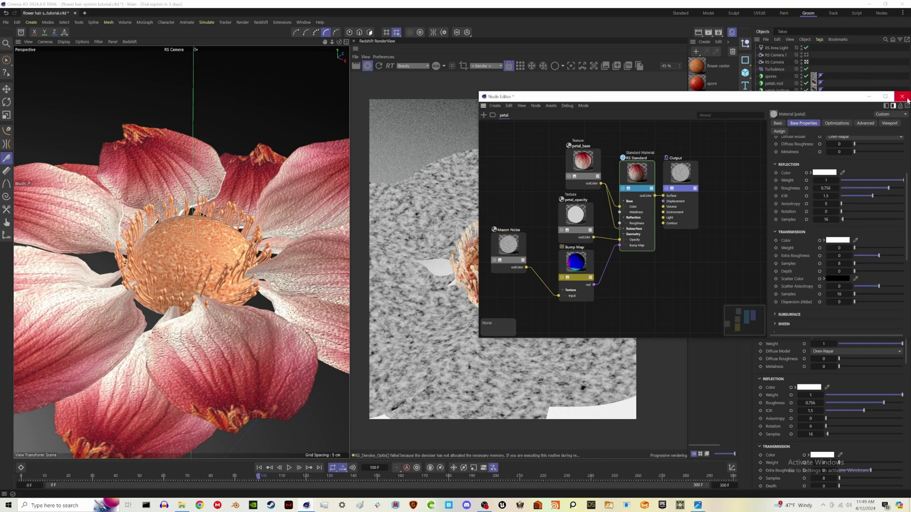
pyautogui.click(902, 96)
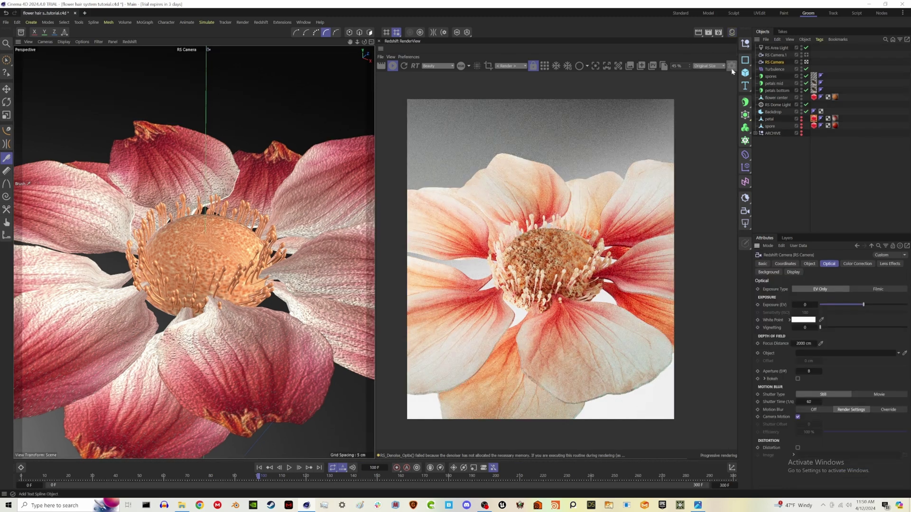
# Enable Bloom in the RenderView post effects, lower its threshold, reduce softness to about 0.1, and raise intensity to about 1.85
pyautogui.click(731, 67)
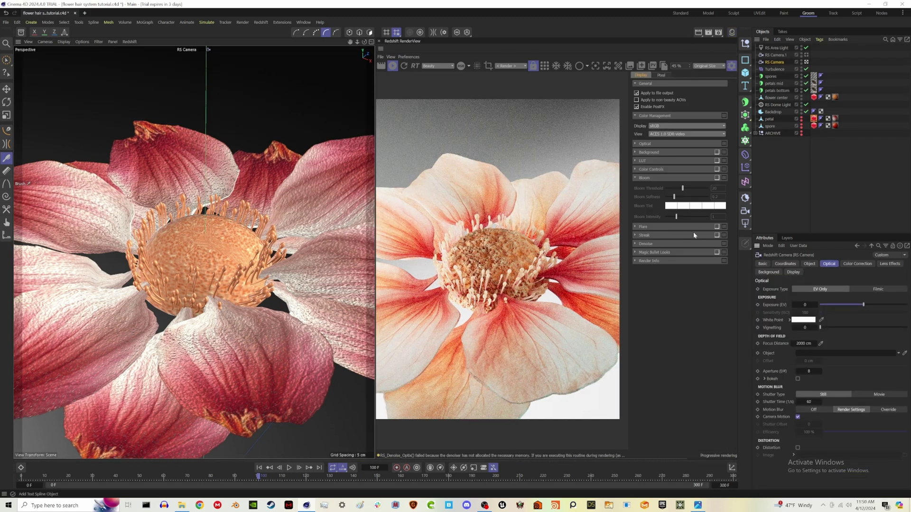
pyautogui.click(717, 178)
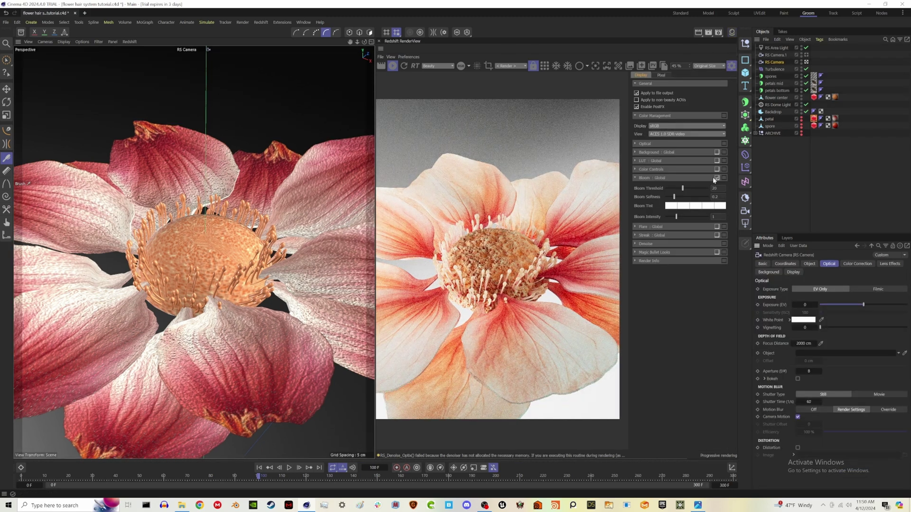
pyautogui.click(647, 180)
pyautogui.click(648, 180)
pyautogui.moveTo(682, 188); pyautogui.dragTo(674, 190)
pyautogui.moveTo(674, 197); pyautogui.dragTo(685, 221)
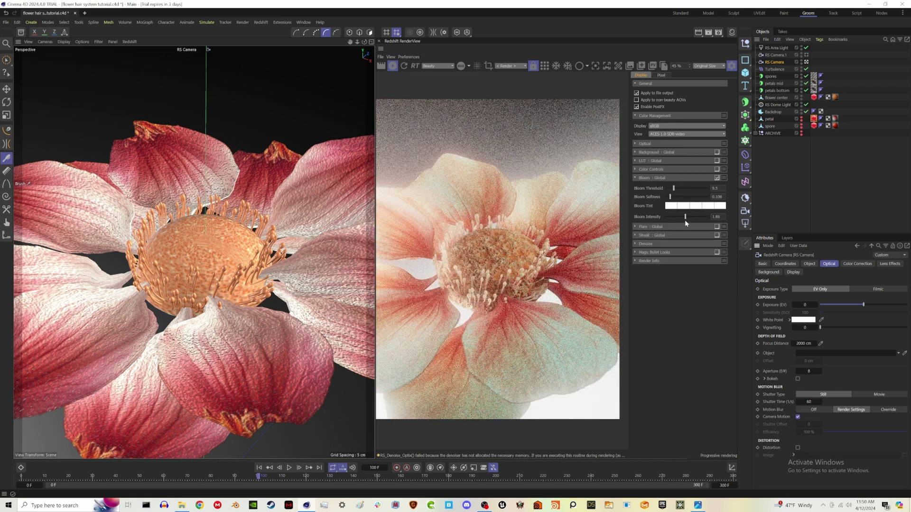
pyautogui.click(731, 66)
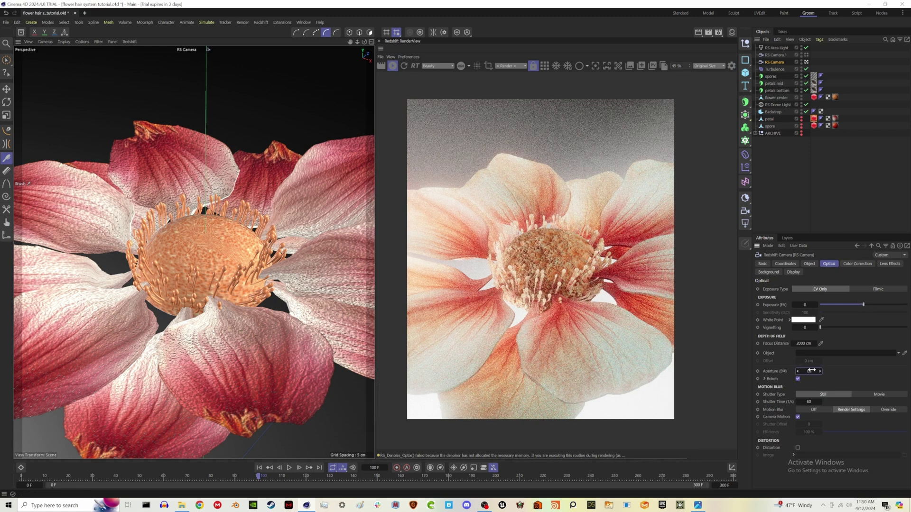
# Give the RS Camera bokeh depth of field with aperture 1.8 and pick the focus distance on the flower's center
pyautogui.click(812, 370)
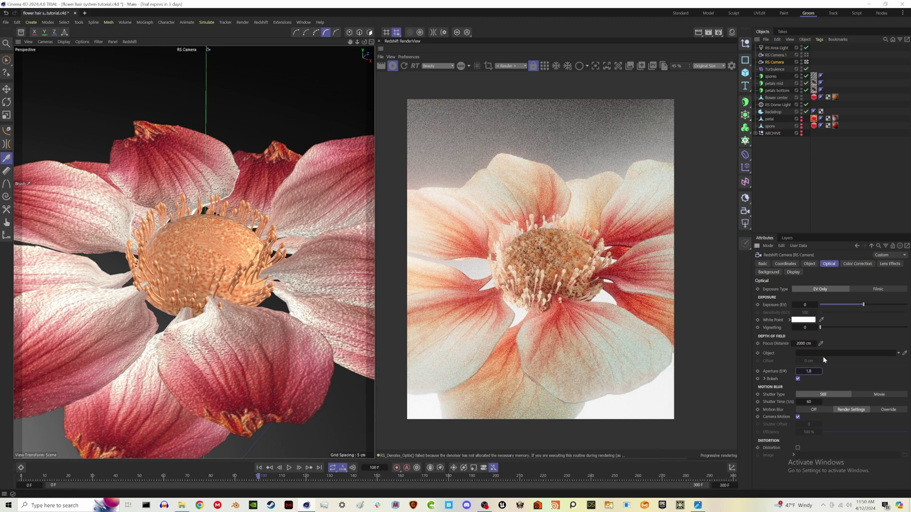
pyautogui.click(597, 68)
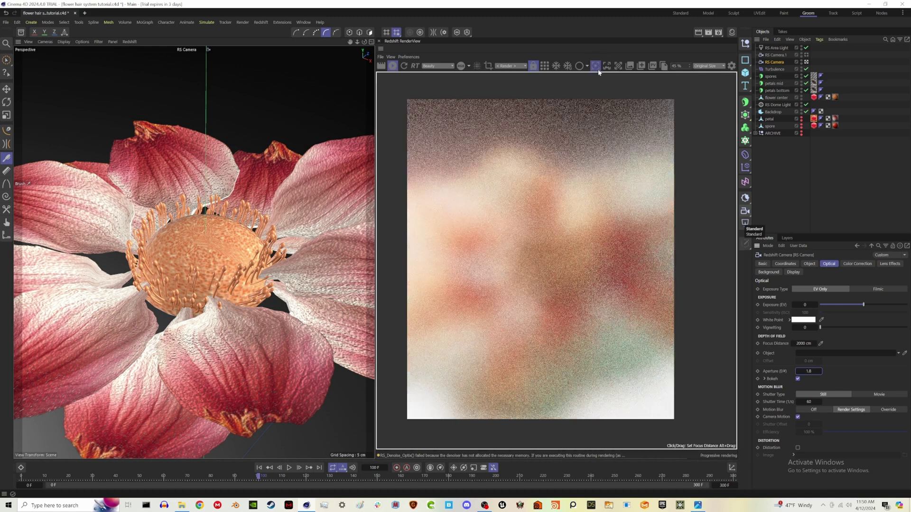
pyautogui.click(527, 256)
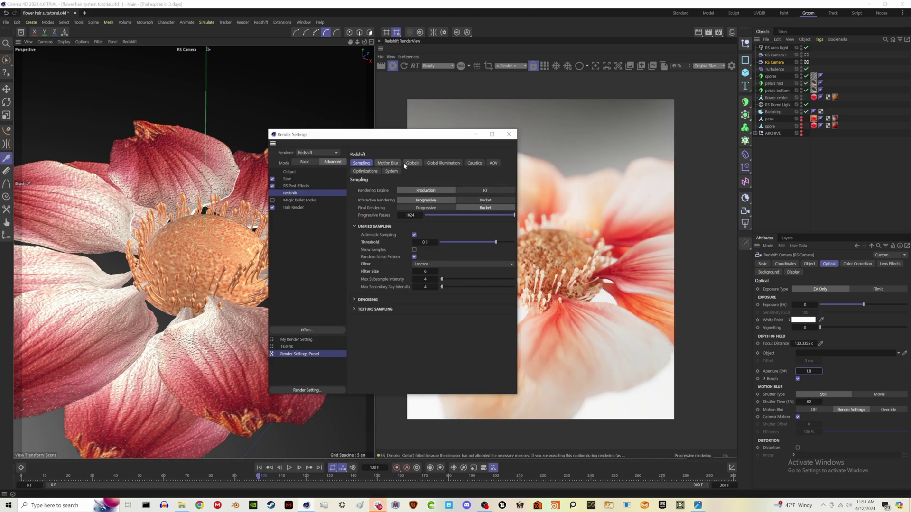
# Inspect the Denoising options in the Redshift sampling settings and close the render settings
pyautogui.click(364, 300)
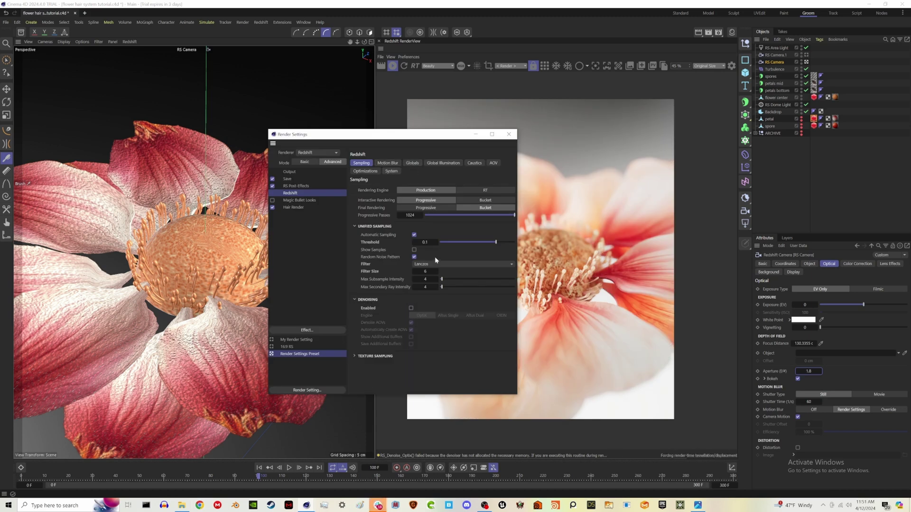
pyautogui.click(509, 134)
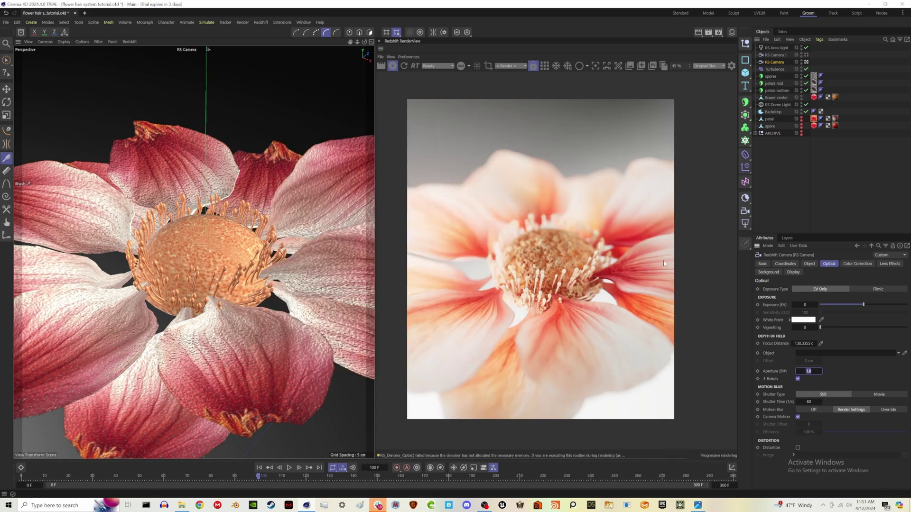